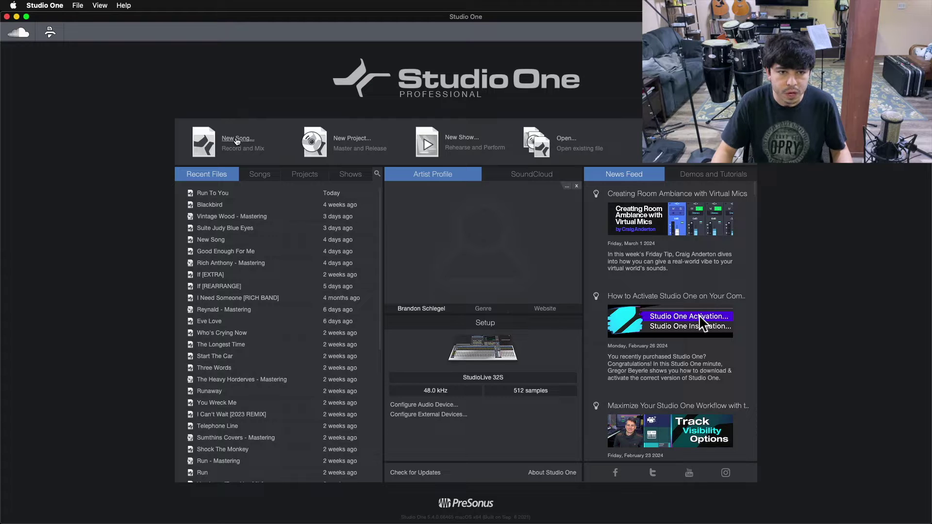
Create a new song from the Empty Song template, keeping the default song settings.
left_click(238, 141)
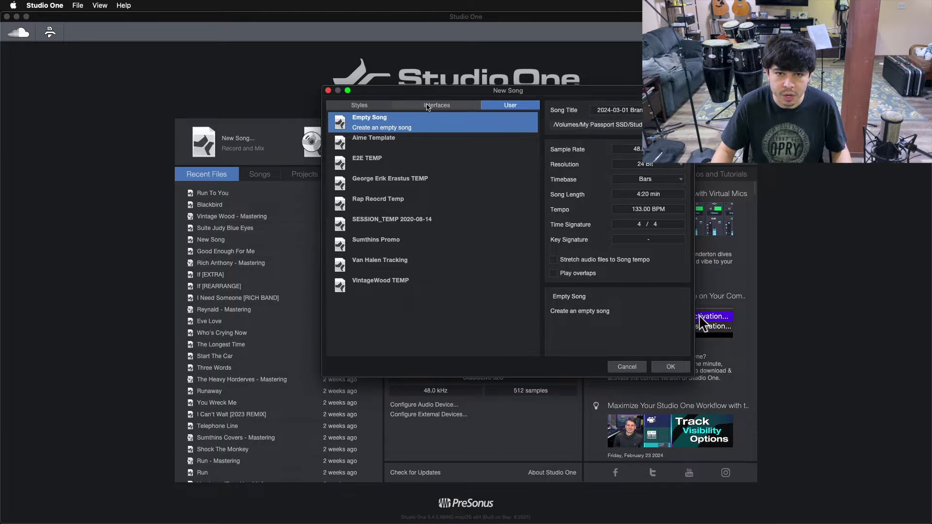
left_click(428, 107)
left_click(368, 108)
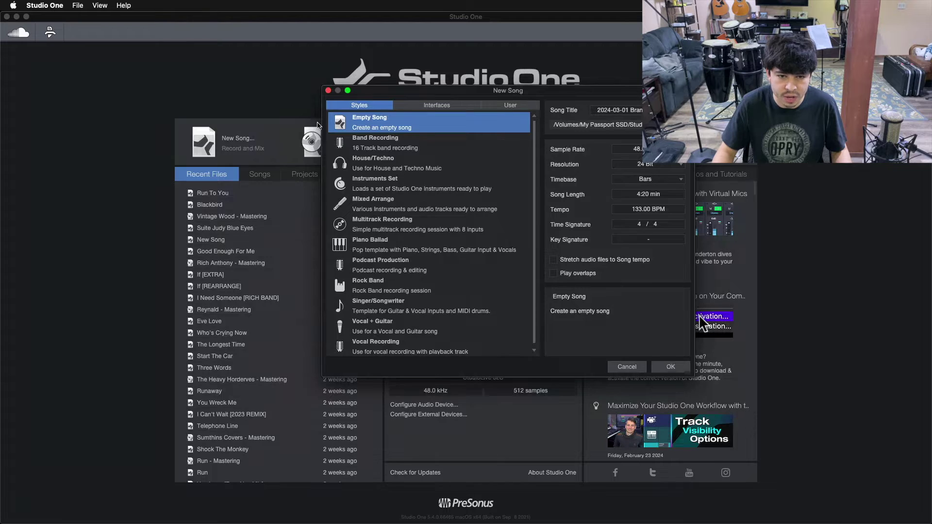
left_click(511, 106)
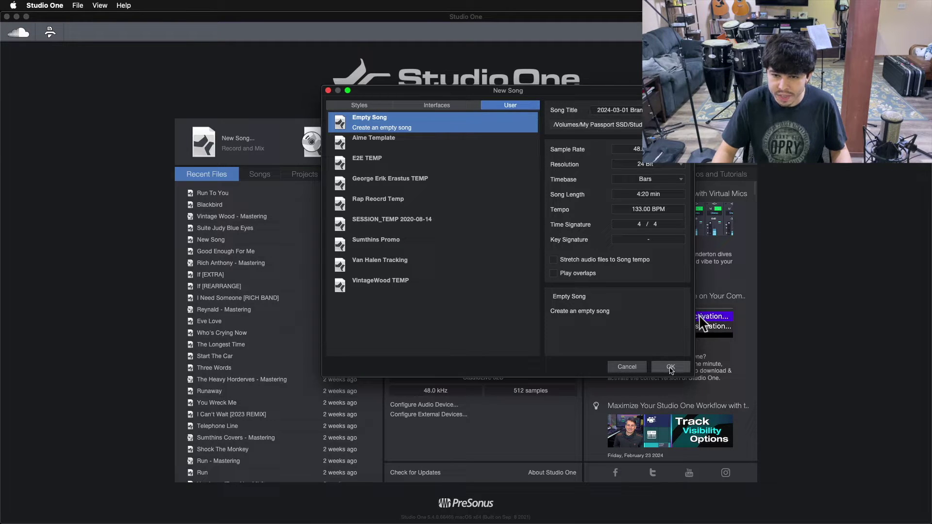
left_click(670, 367)
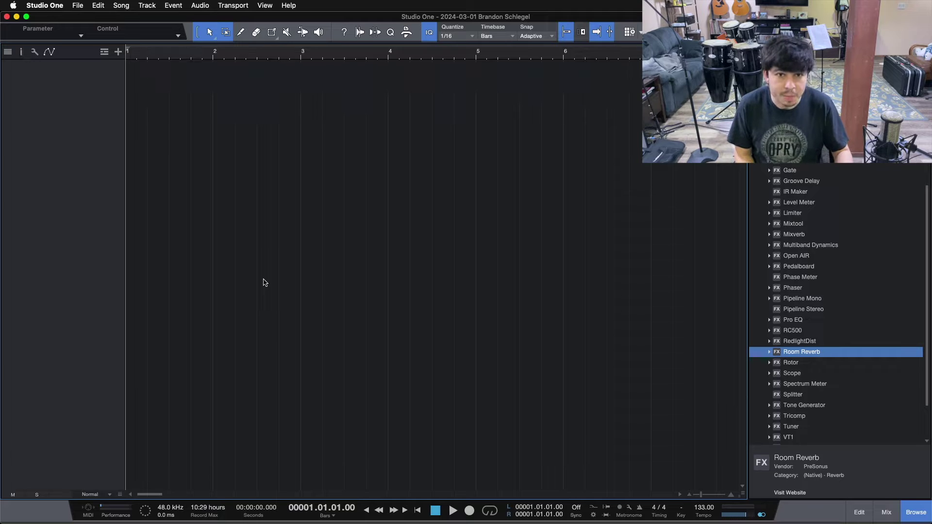
Start adding audio tracks, setting the format to Mono and the name to Kick.
key("t")
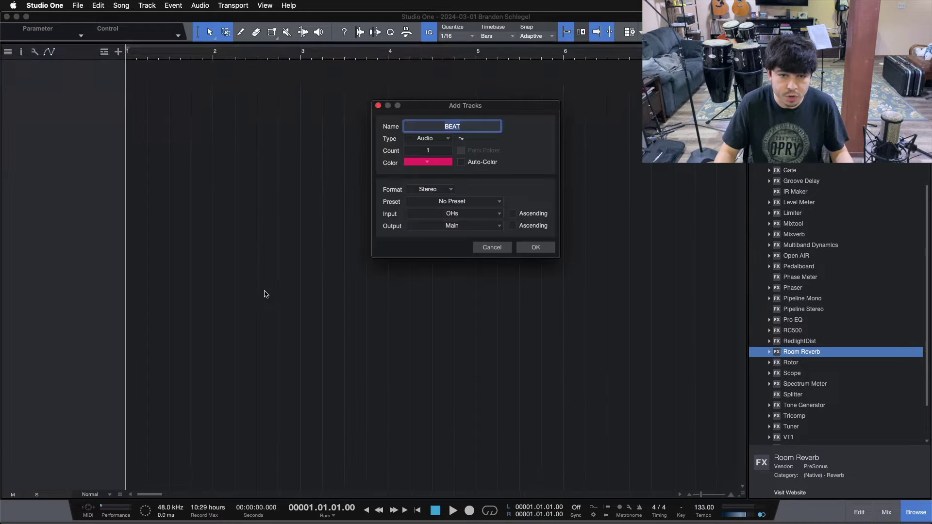
left_click(499, 244)
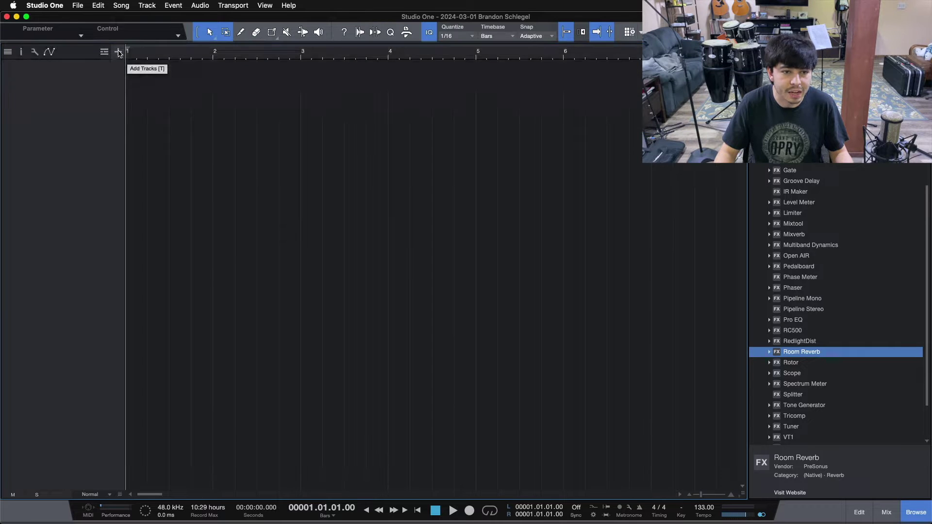
key("t")
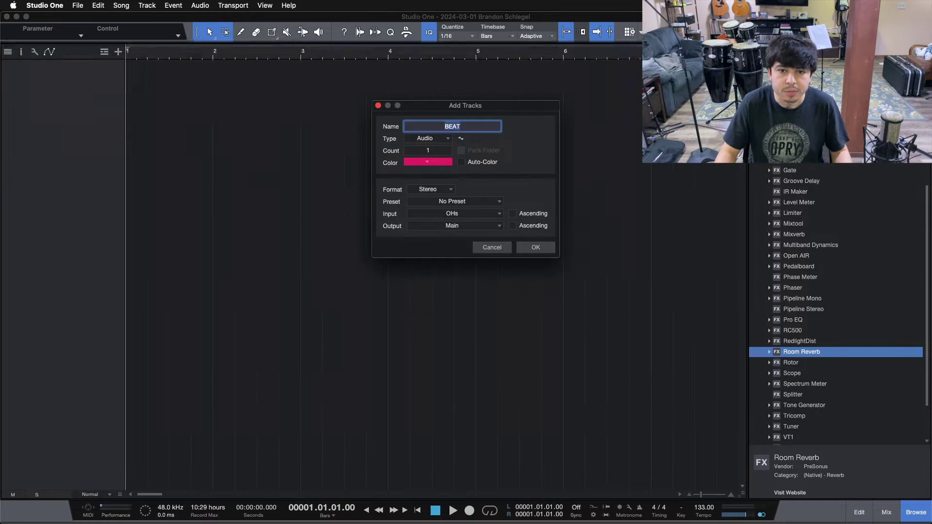
left_click(430, 189)
left_click(434, 200)
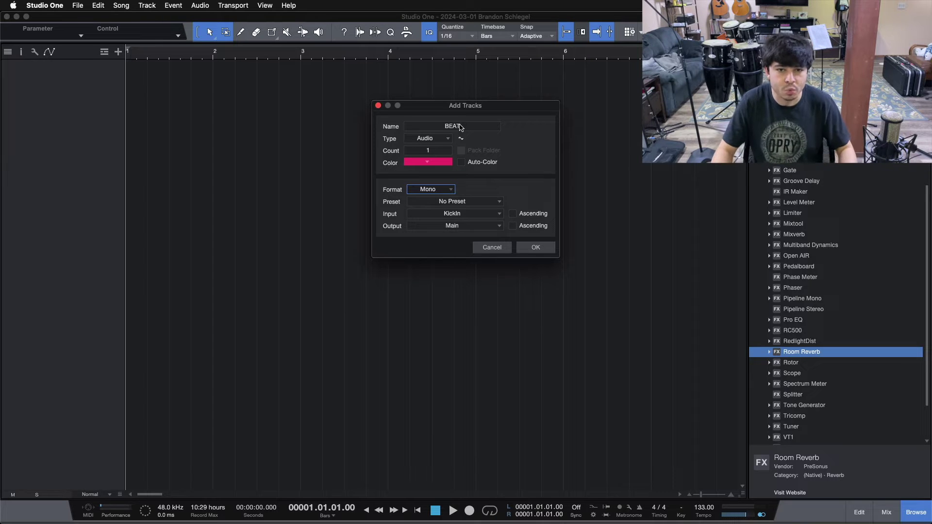
left_click(459, 126)
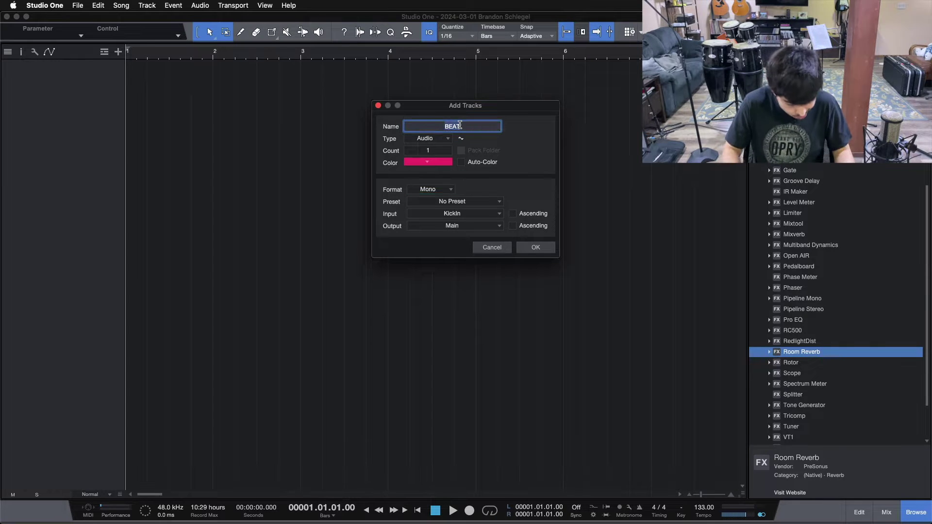
type("Kick")
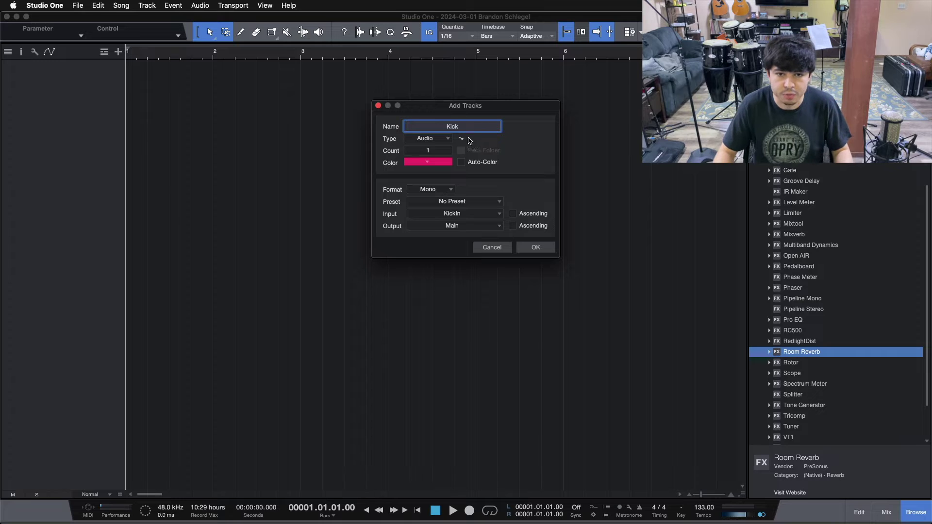
key("Return")
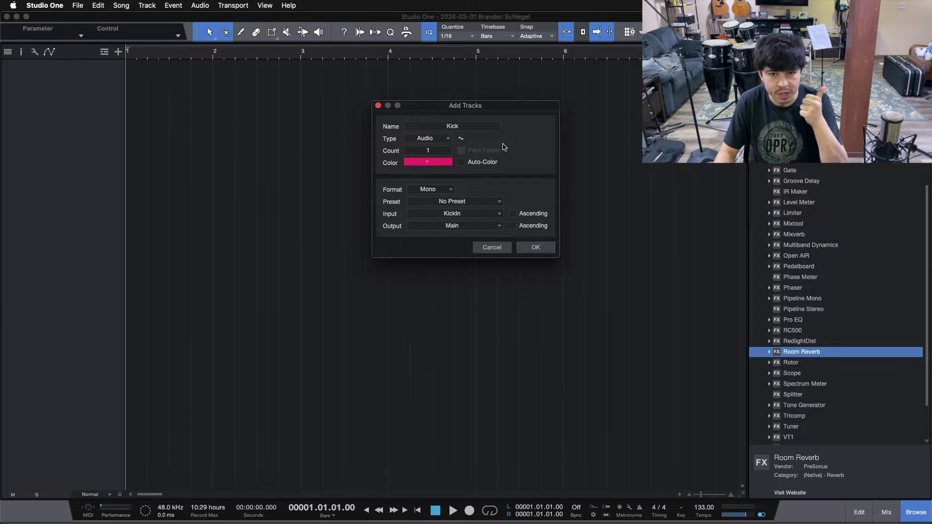
Set the track count to 9 and the color to dark blue, keep the Audio type, and create the tracks.
left_click(429, 151)
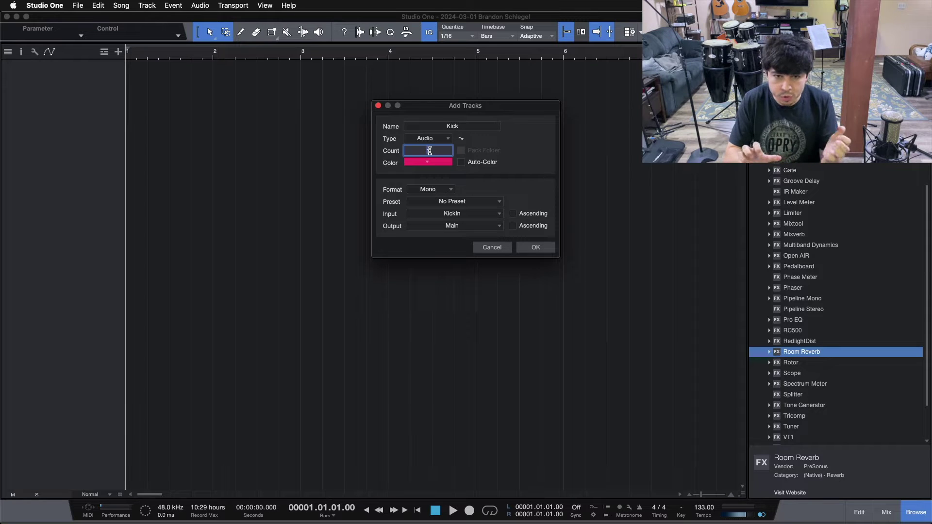
type("9")
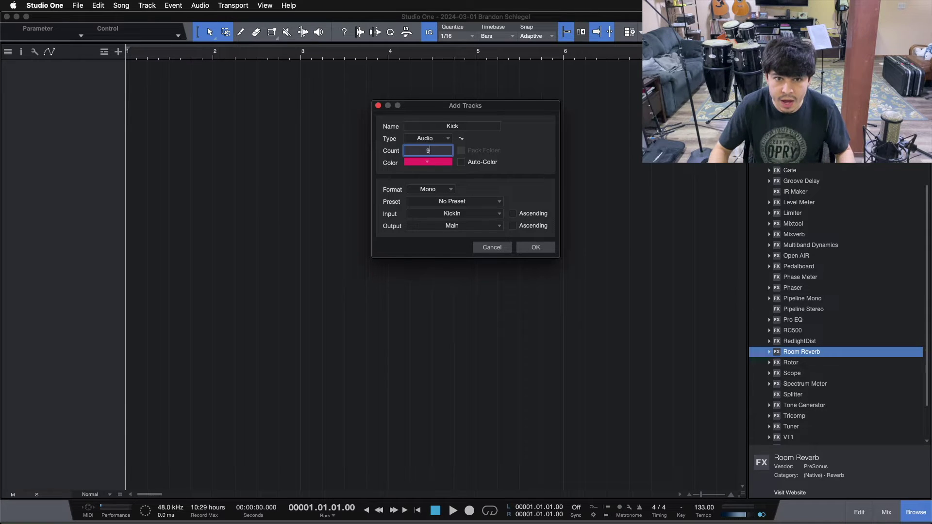
left_click(426, 162)
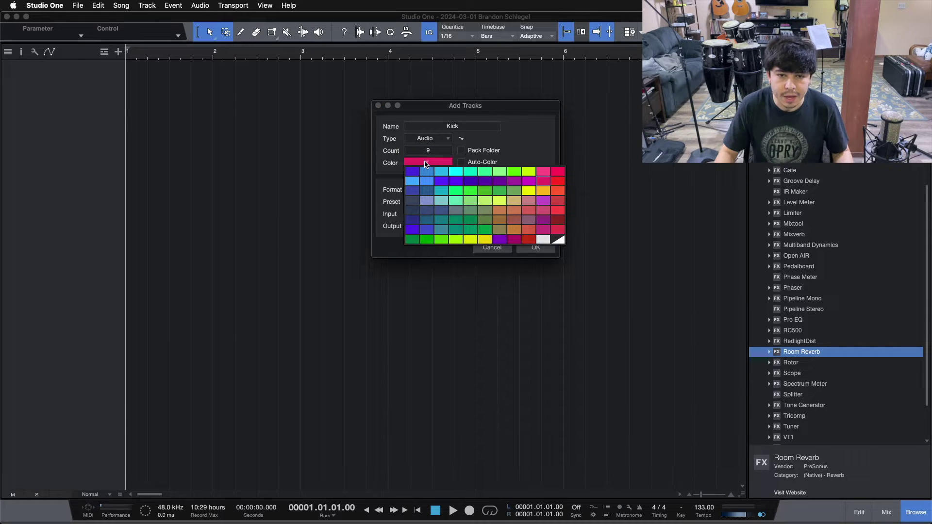
left_click(413, 219)
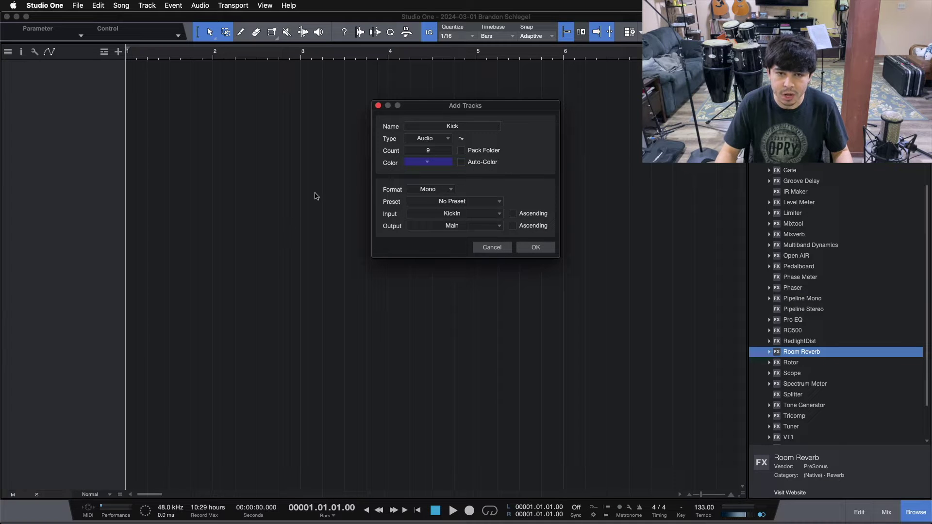
left_click(408, 139)
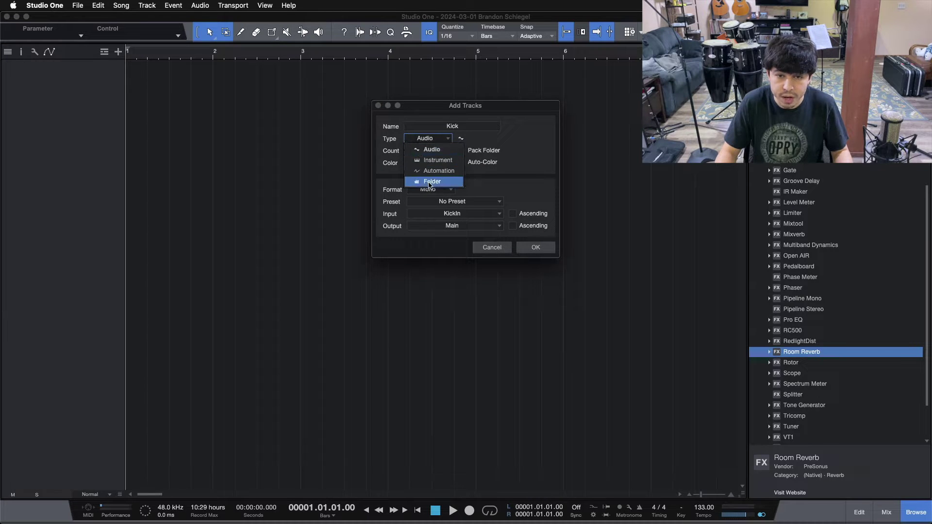
left_click(432, 151)
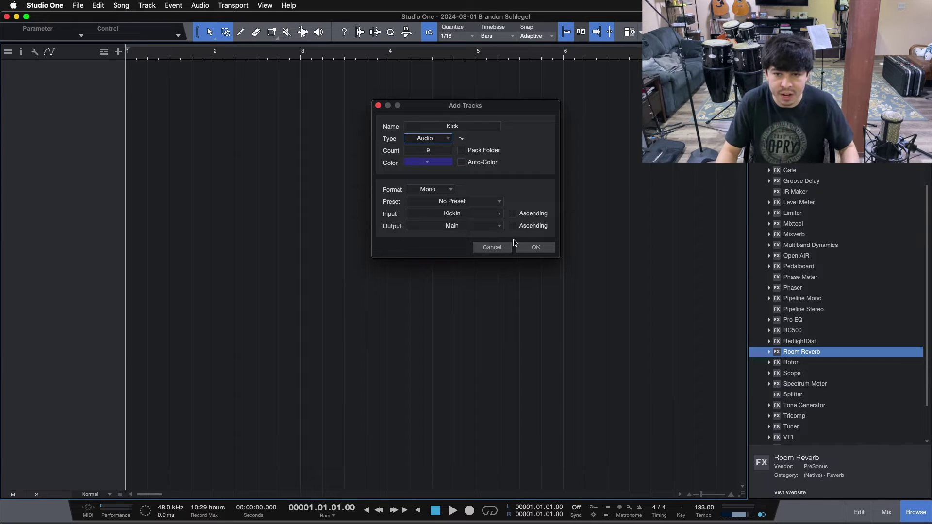
left_click(538, 248)
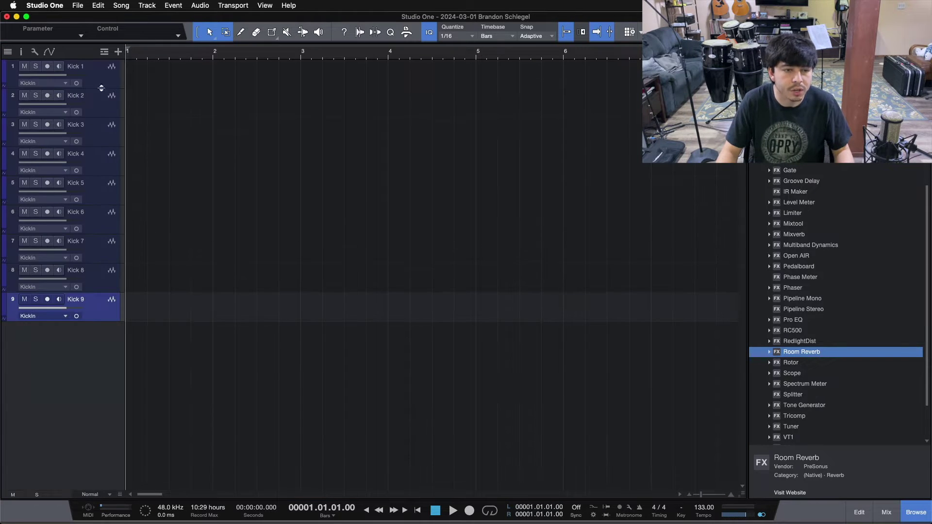
Rename tracks 1 to 4 as KickIn, KickOut, Snaretop and SnareBottom.
double_click(79, 67)
type("KickIn")
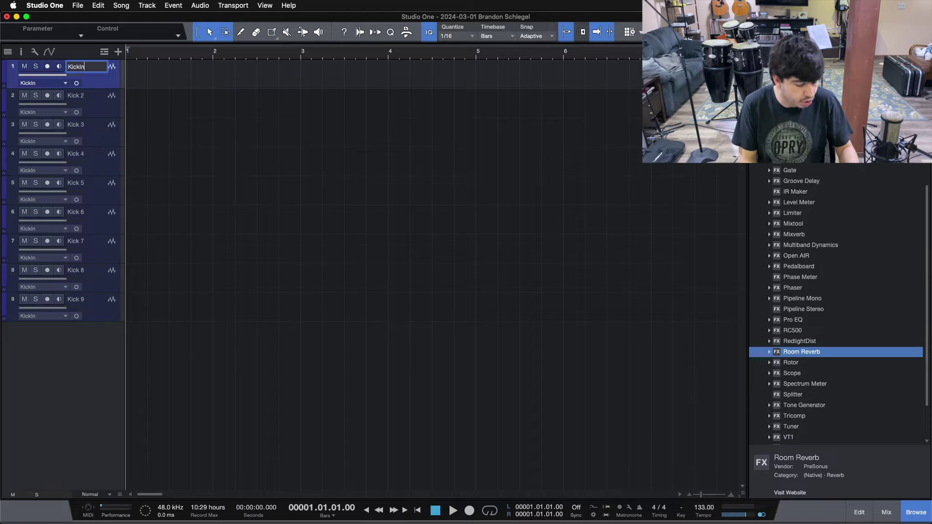
key("Tab")
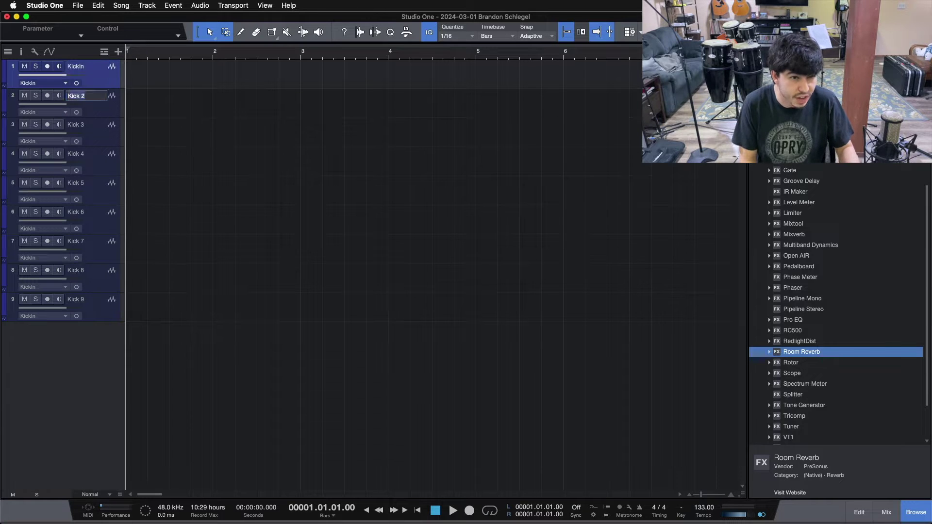
type("KickOut")
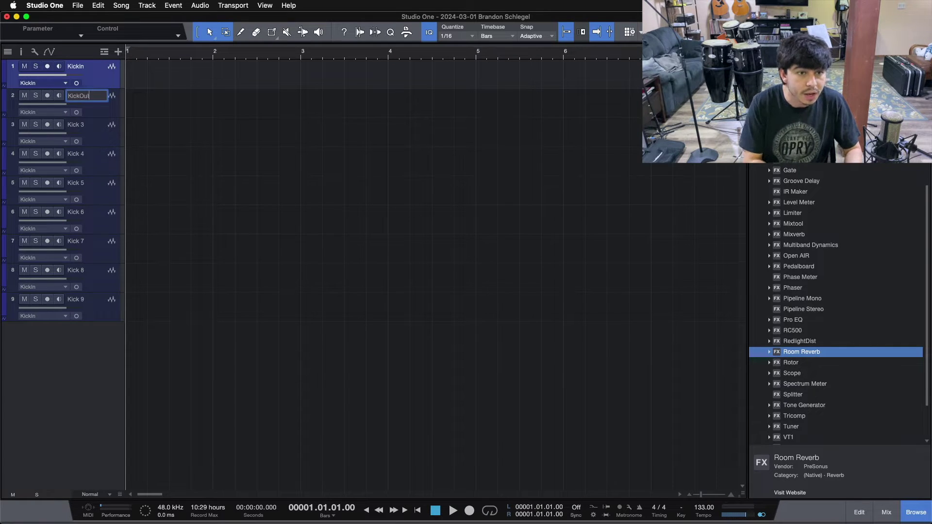
key("Tab")
type("Snaretop")
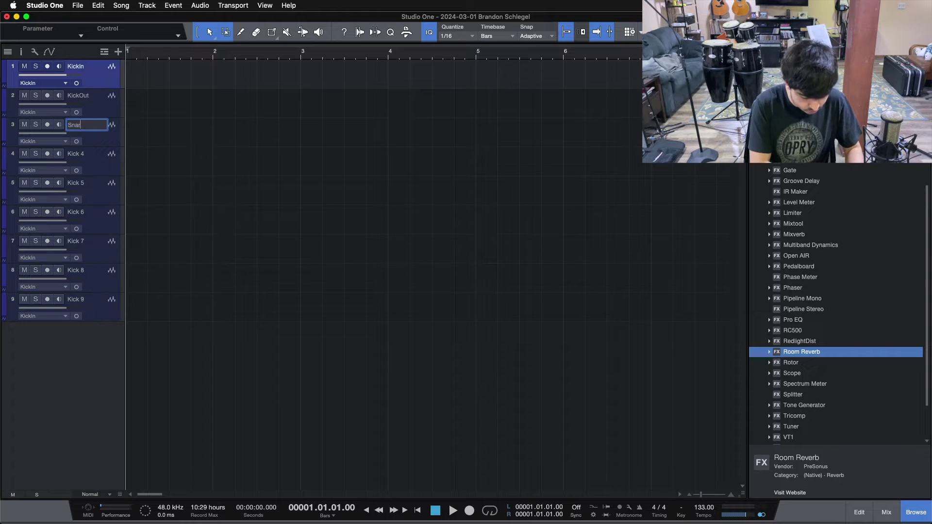
key("Tab")
type("SnareBottom")
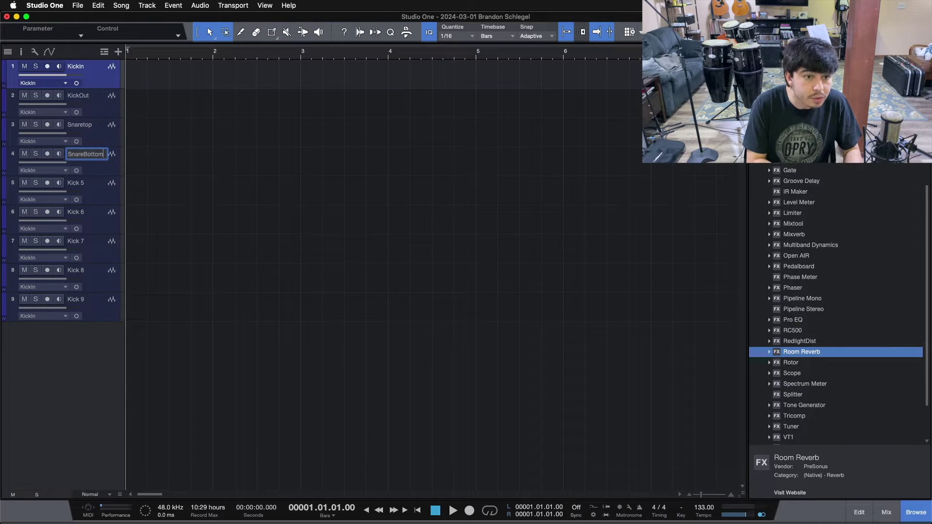
key("Tab")
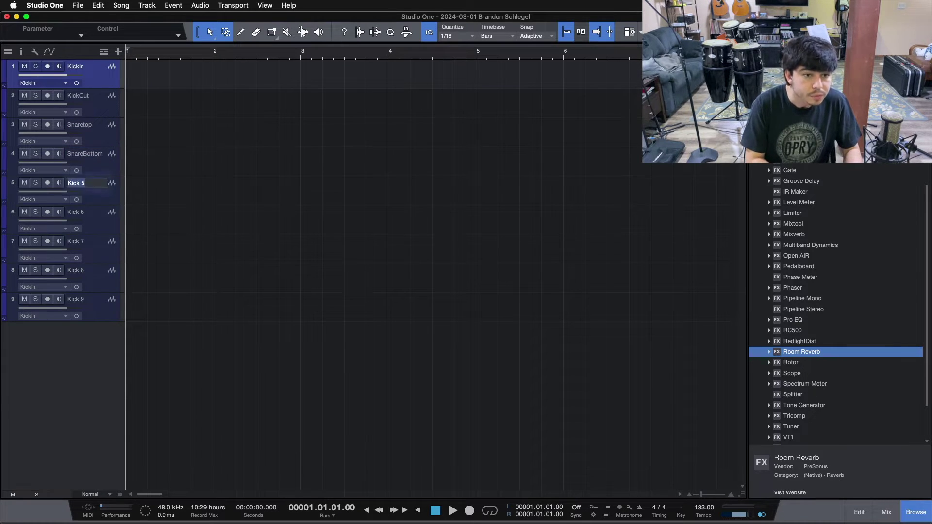
Rename tracks 5 to 7 as RackTom1, RackTom2 and RackTom3.
type("RazckT")
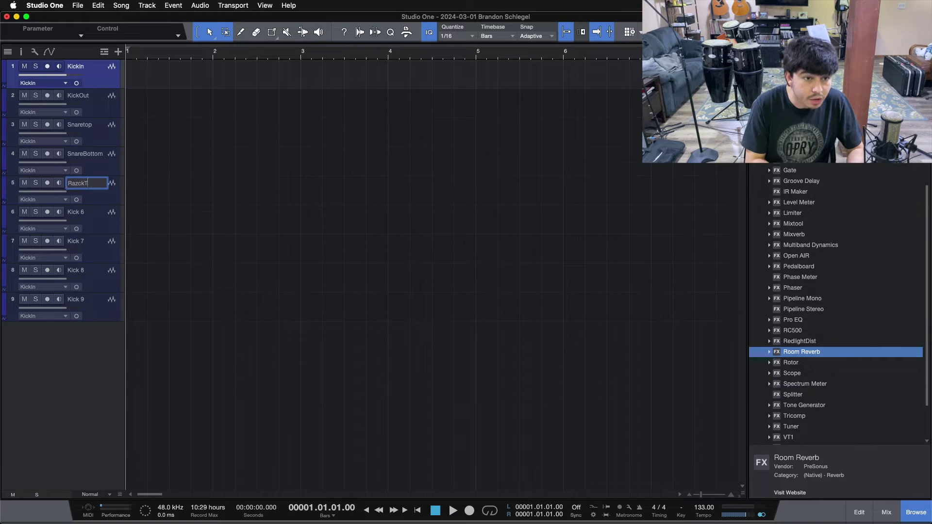
key("BackSpace")
key("BackSpace")
key("BackSpace")
type("zc")
key("BackSpace")
key("BackSpace")
type("ckTom1")
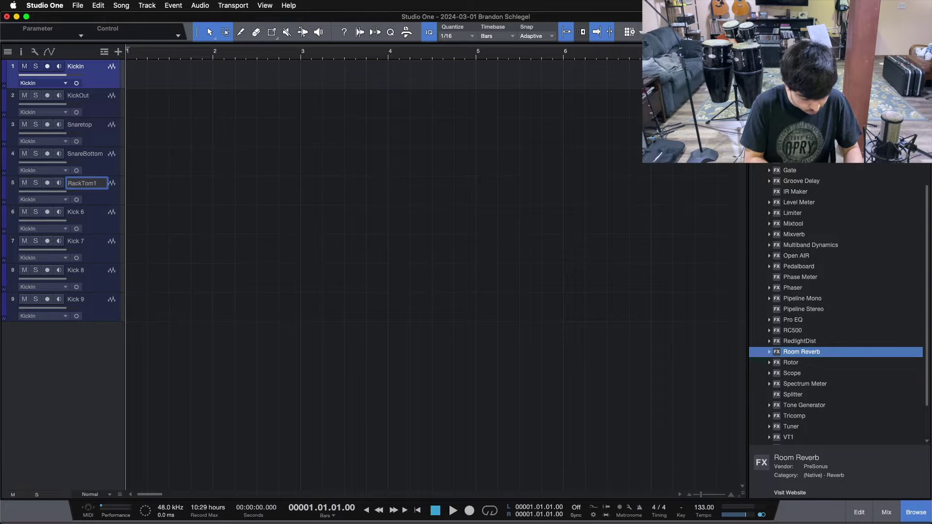
key("Tab")
type("RackTom2")
key("Tab")
type("RackTom")
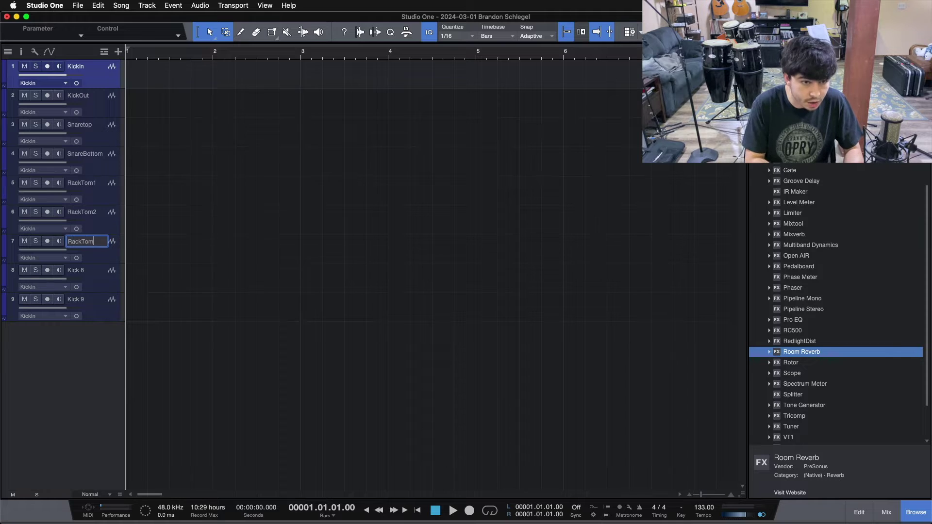
type("3")
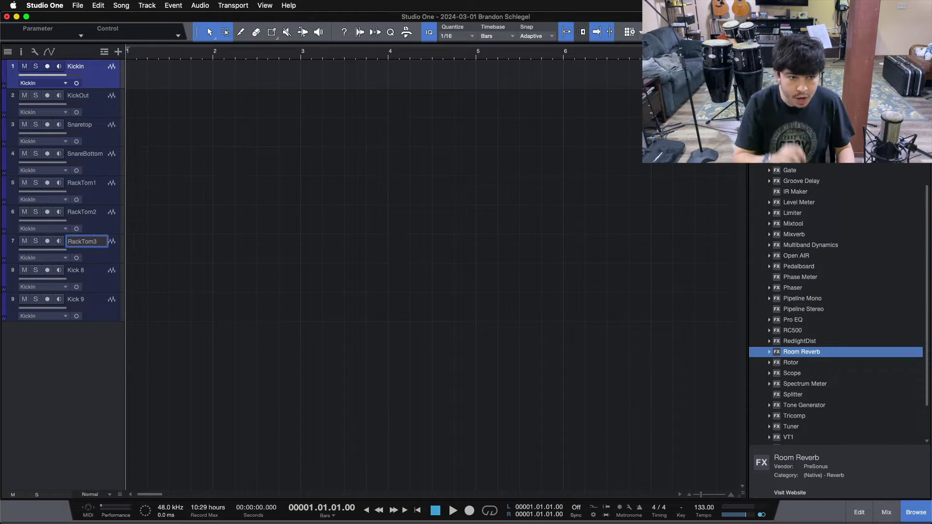
key("Tab")
Rename track 8 as FloorTom and track 9 as Room, keeping the Room track mono.
type("FloorTom")
key("Return")
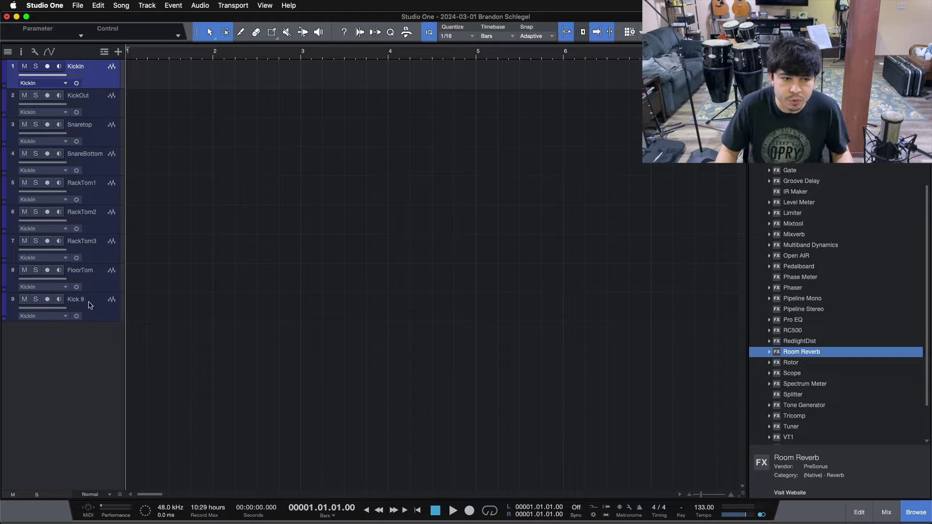
double_click(73, 300)
type("Roomn")
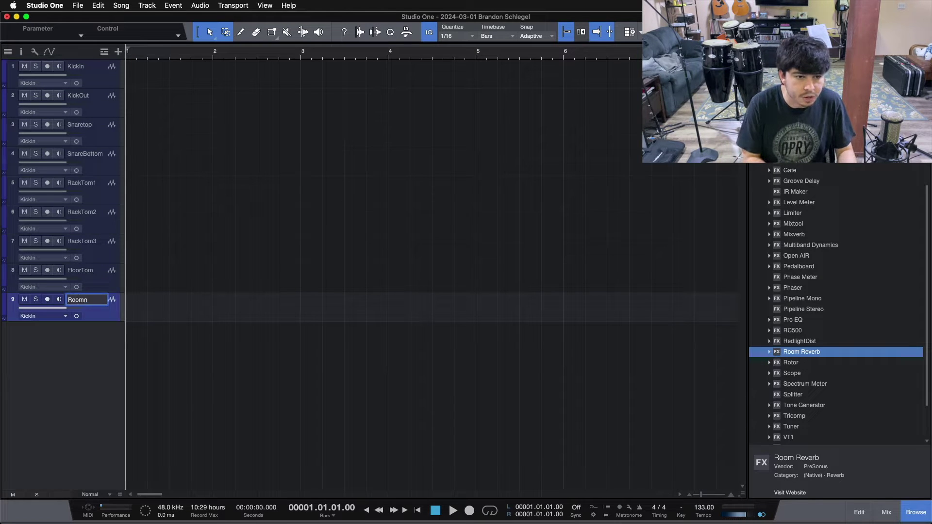
key("BackSpace")
key("Return")
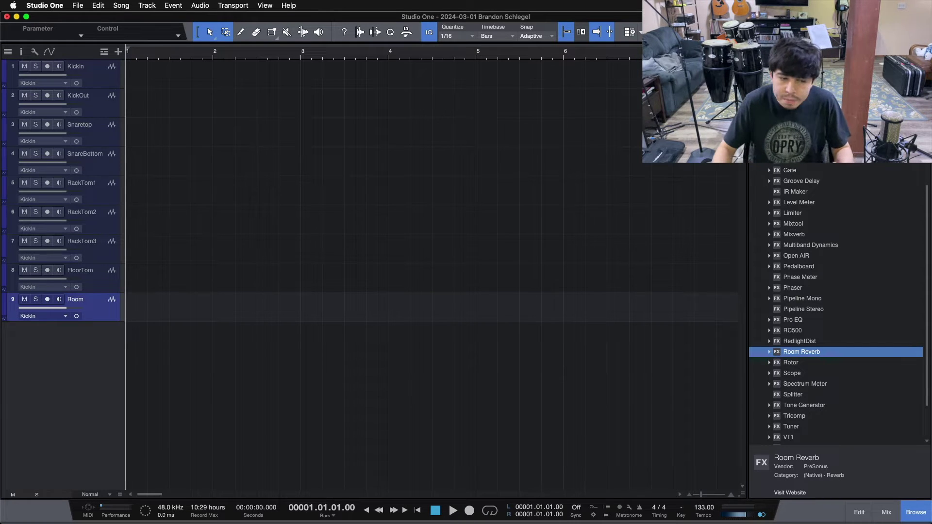
left_click(77, 316)
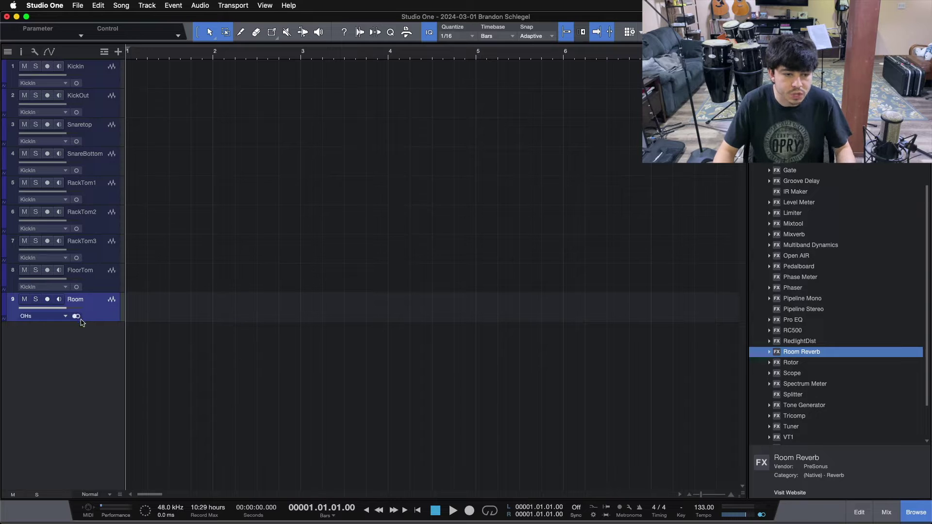
left_click(78, 317)
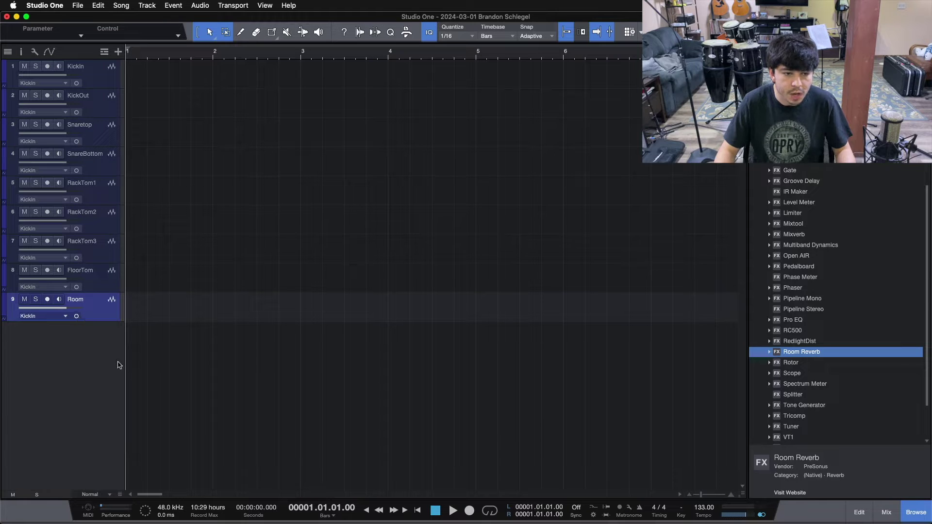
Add a single stereo audio track named OHs below FloorTom, using the OHs input and keeping the dark blue color.
left_click(105, 276)
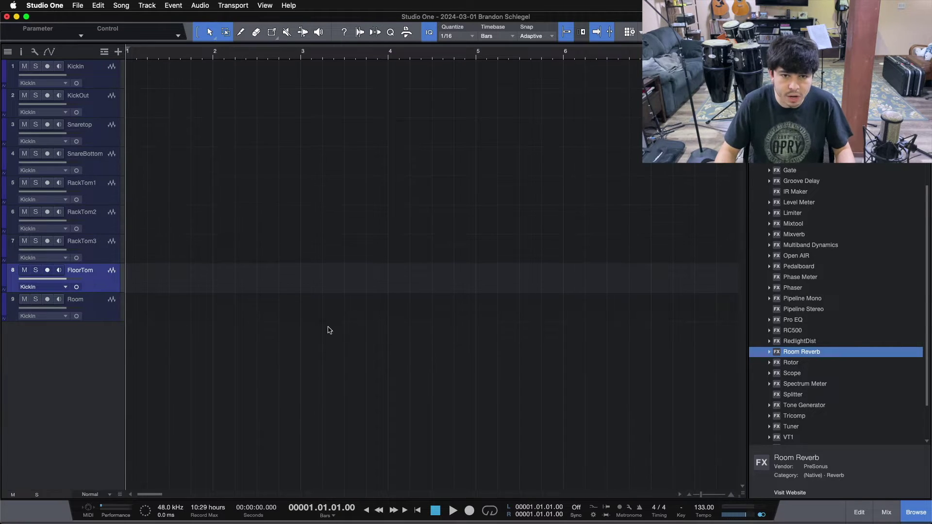
key("t")
left_click(430, 151)
type("1")
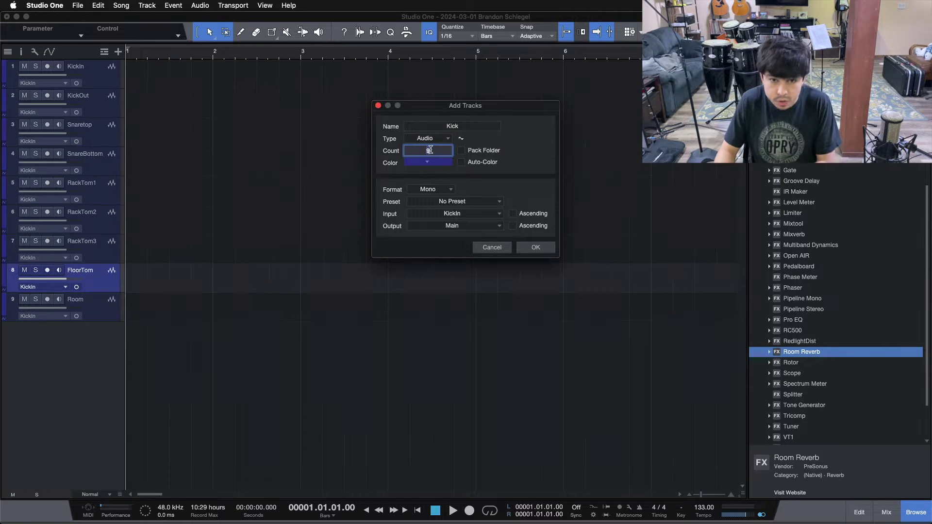
left_click(430, 163)
left_click(568, 139)
left_click(415, 191)
left_click(422, 210)
left_click(442, 126)
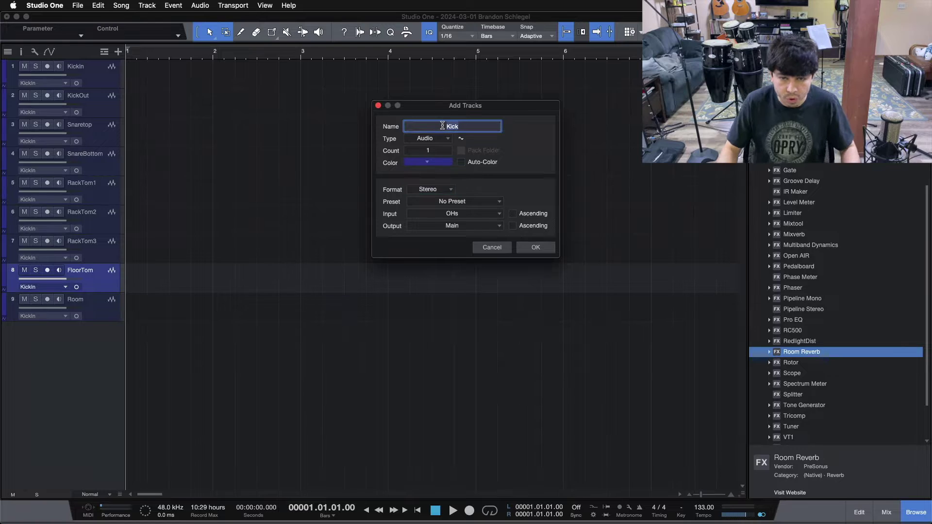
type("OHs")
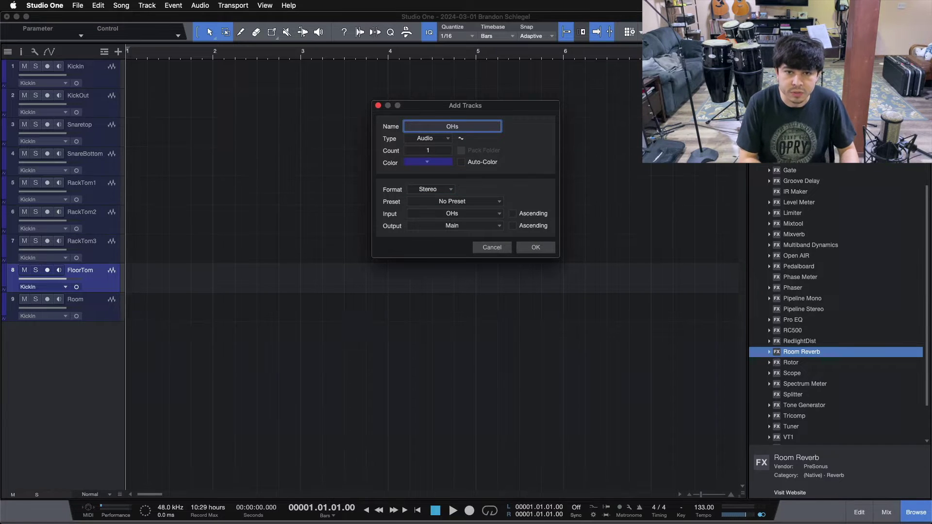
key("Return")
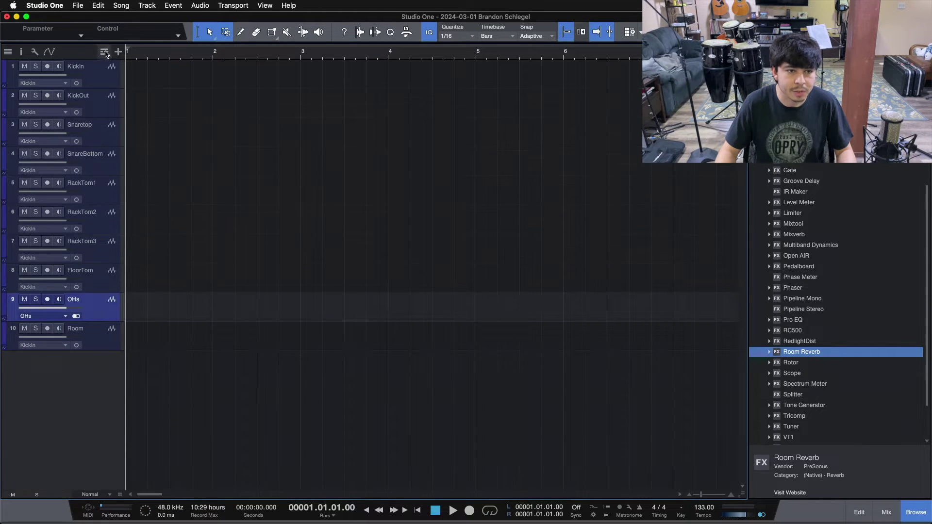
Correct the name of track 3 to SnareTop.
double_click(87, 124)
left_click(86, 123)
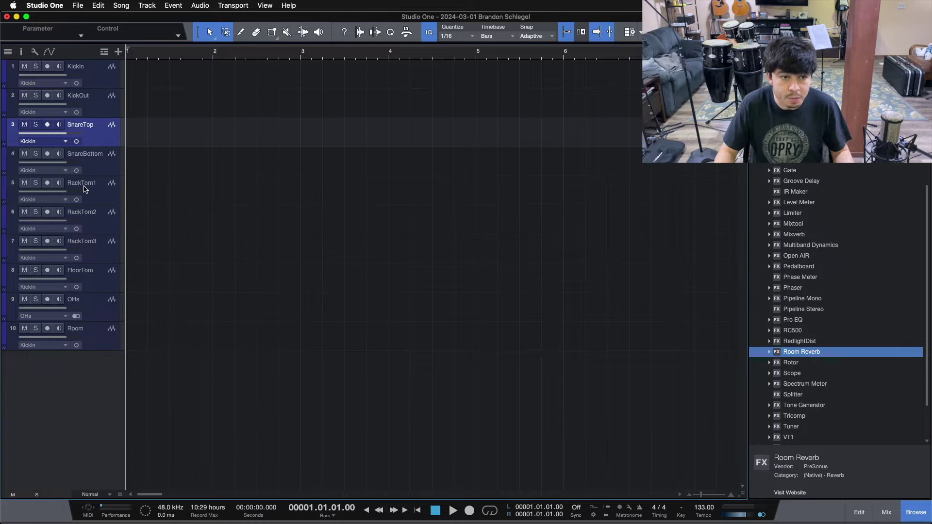
left_click(95, 301)
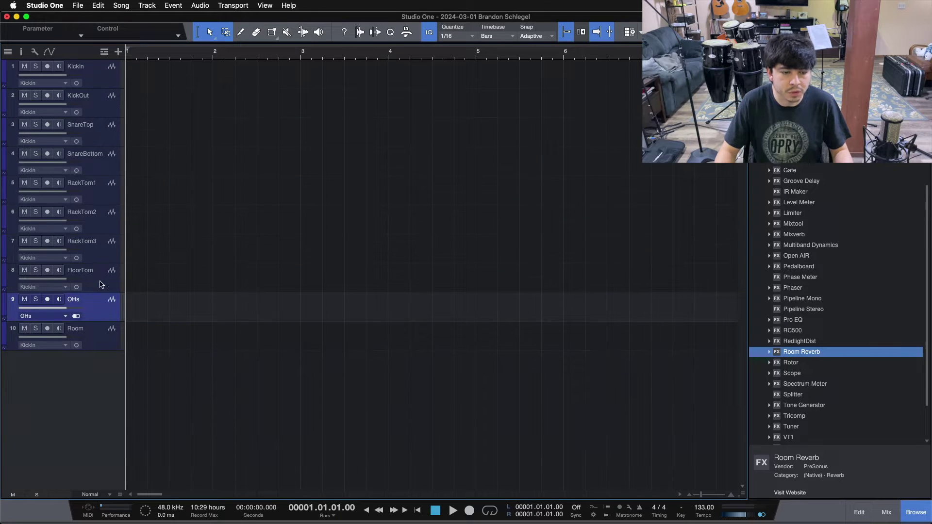
Add two mono audio tracks named Tambo below the Room track.
left_click(101, 328)
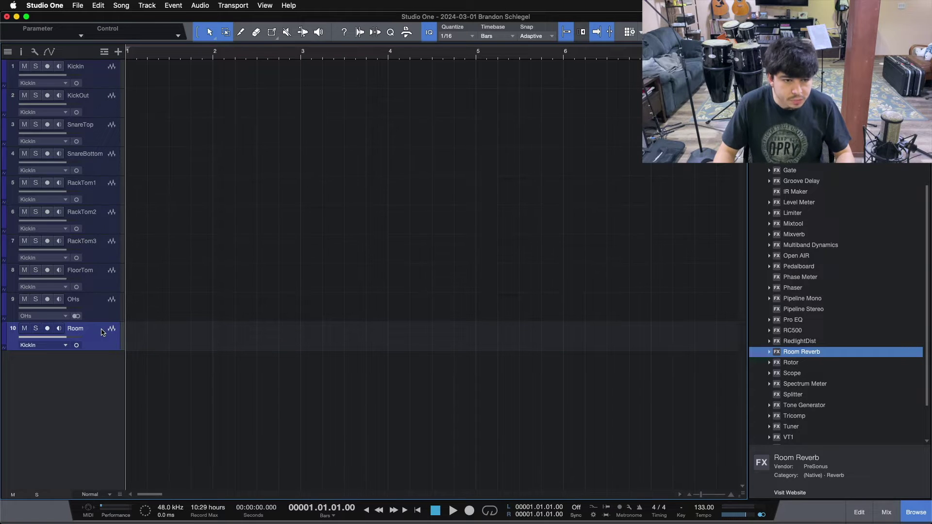
key("t")
left_click(425, 152)
type("2")
key("Return")
left_click(430, 194)
left_click(434, 204)
left_click(452, 131)
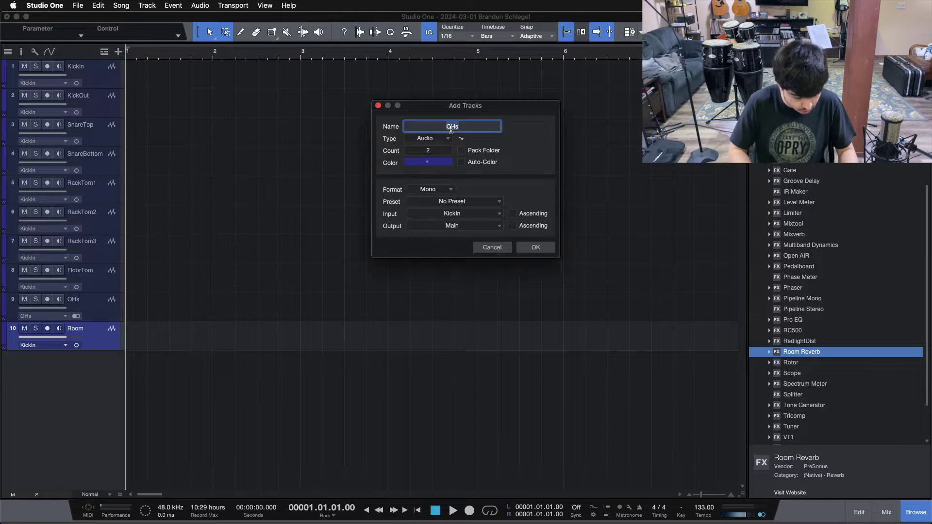
type("Tambo")
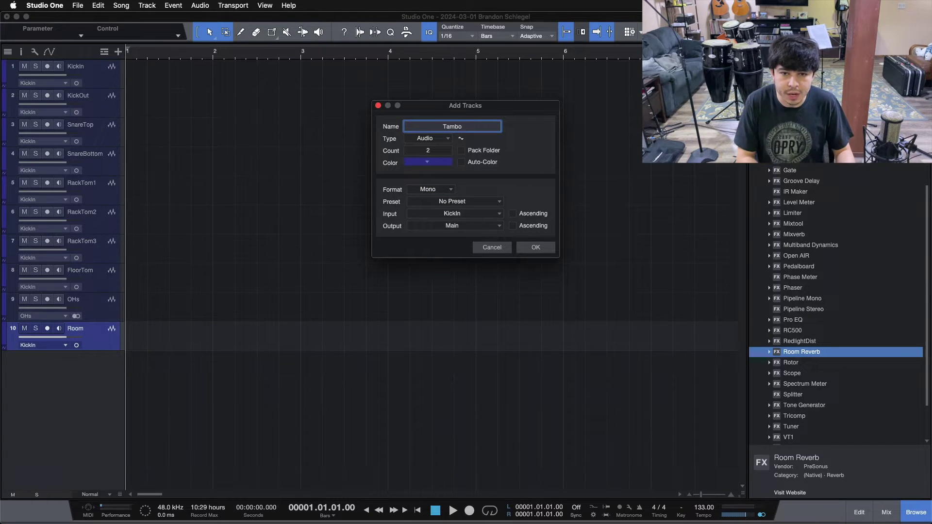
key("Return")
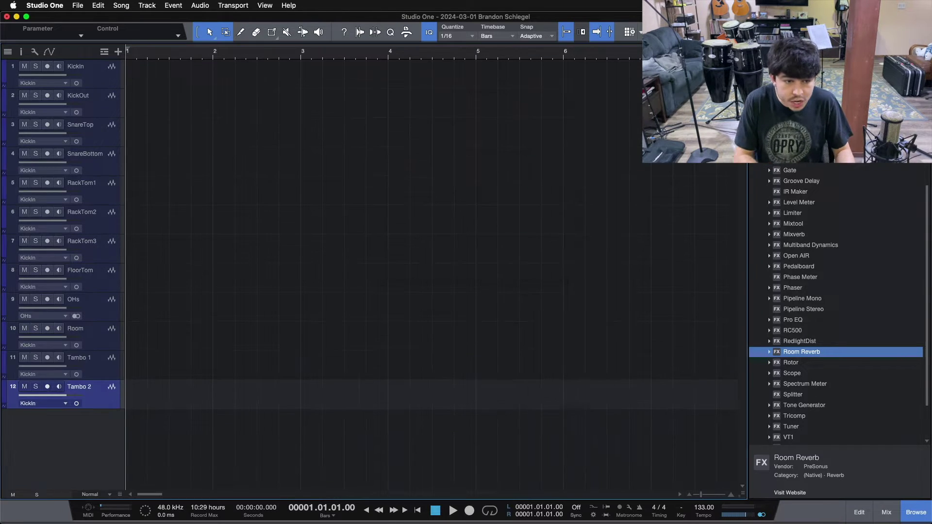
Rename track 11 as Tambo and track 12 as Shaker.
double_click(86, 359)
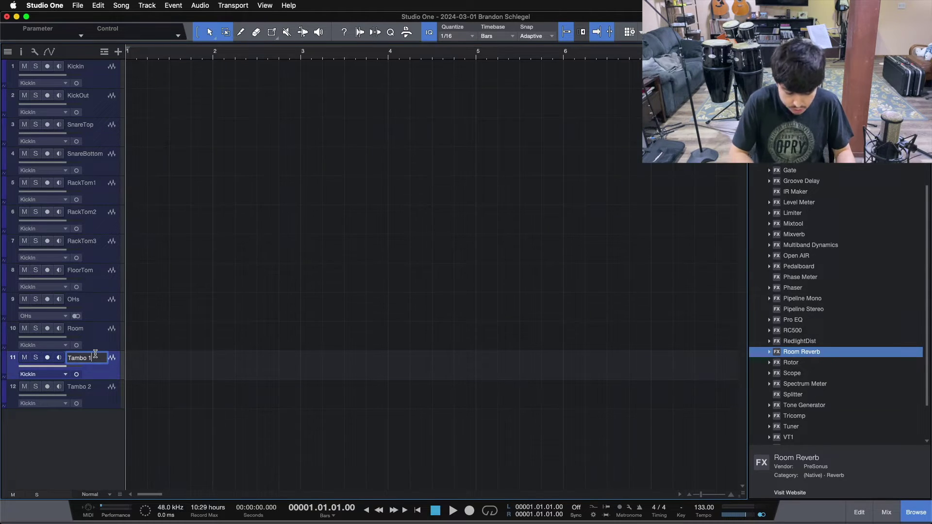
key("BackSpace")
key("BackSpace")
key("Tab")
type("Shaker")
key("Return")
Recolor the Tambo and Shaker tracks together to light blue.
left_click(103, 405, "shift")
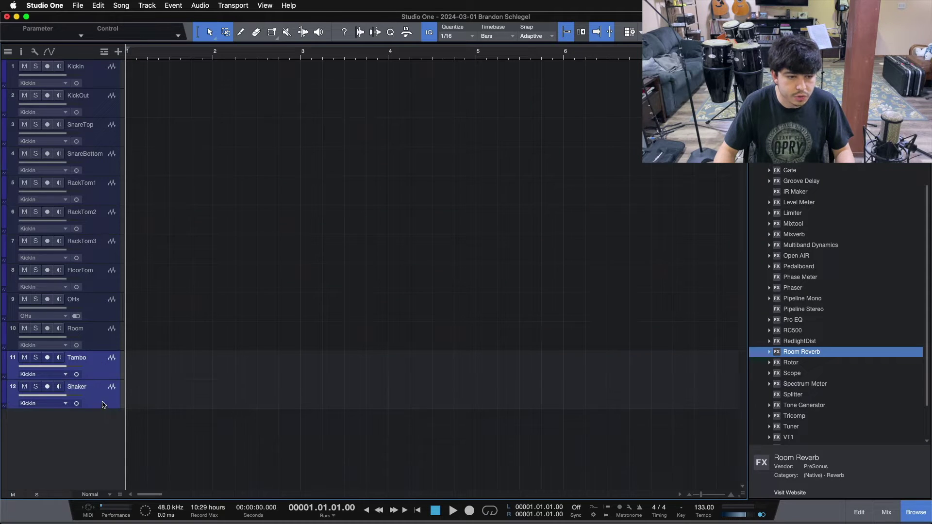
left_click(5, 363)
left_click(19, 374)
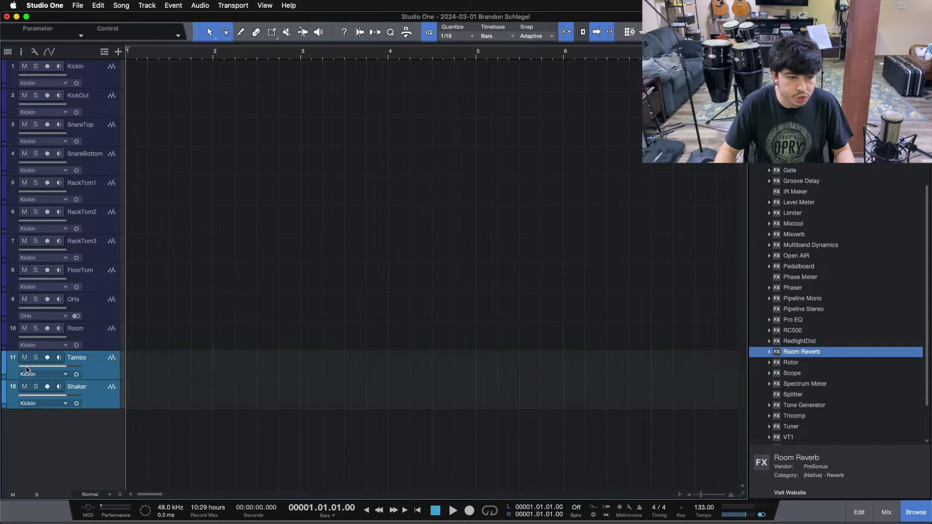
left_click(158, 360)
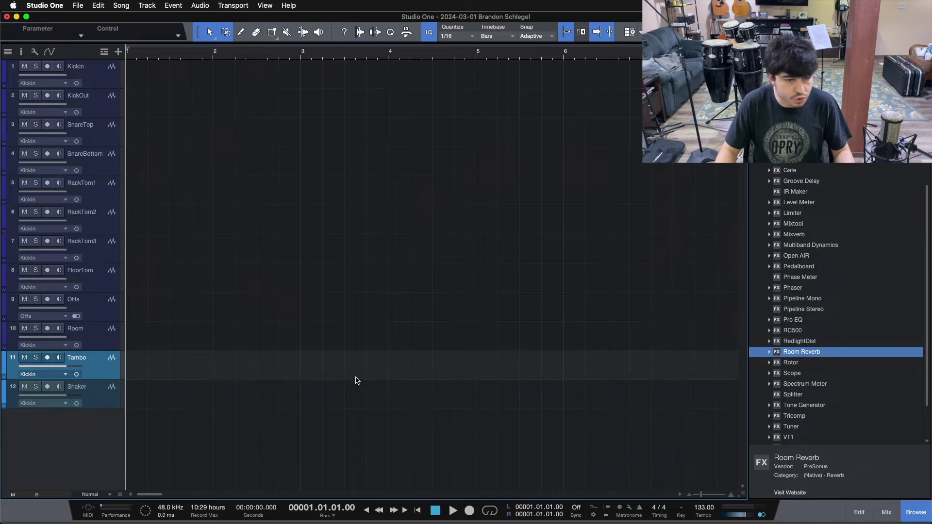
Add two dark red mono audio tracks named Bass below the Shaker track.
left_click(105, 392)
key("t")
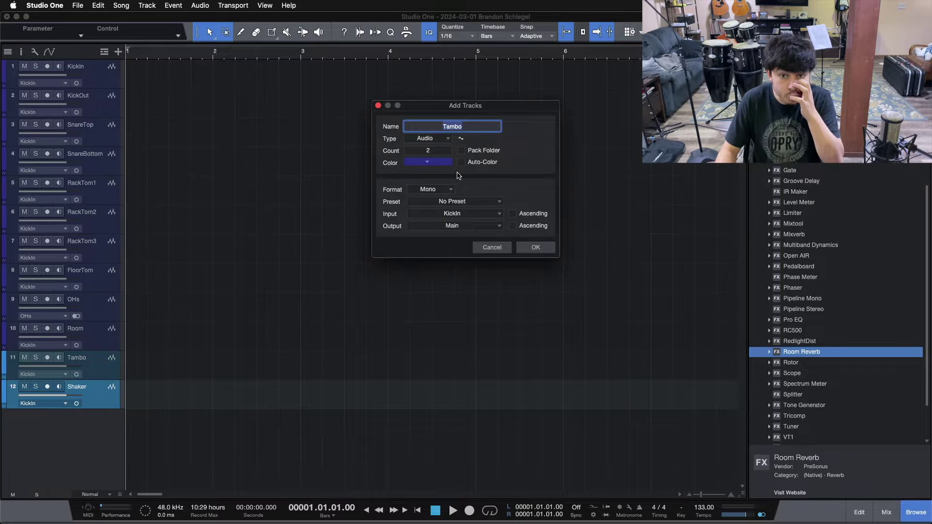
left_click(420, 164)
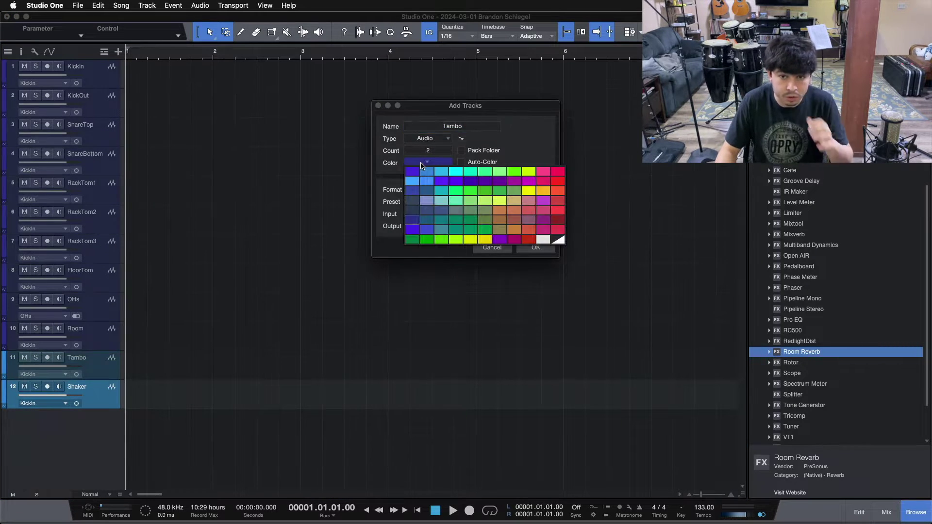
left_click(557, 219)
left_click(458, 125)
type("Bass")
key("Return")
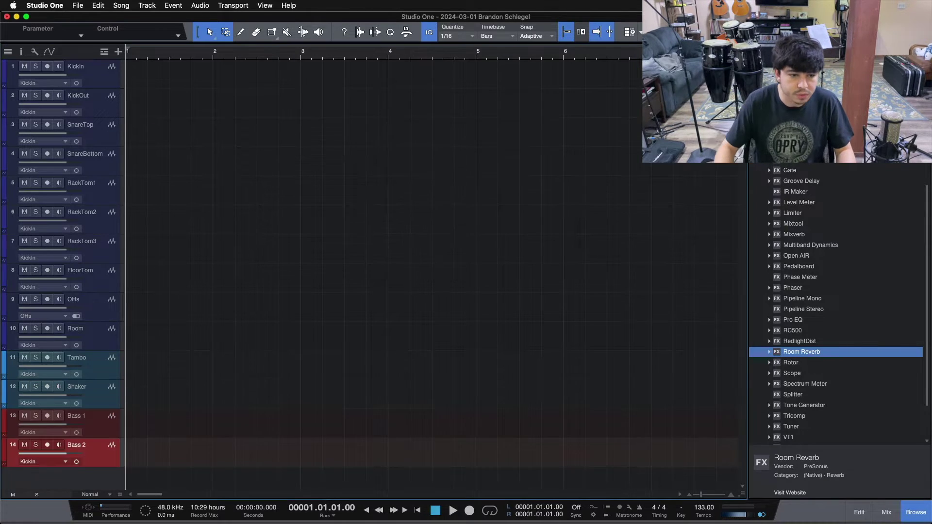
Rename the two bass tracks as BassDI and BassAmp.
left_click(53, 84)
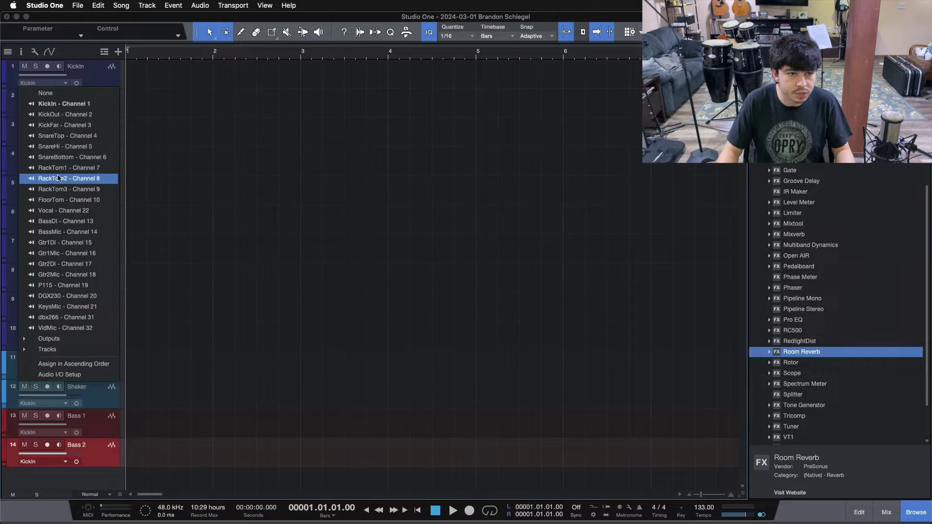
left_click(88, 74)
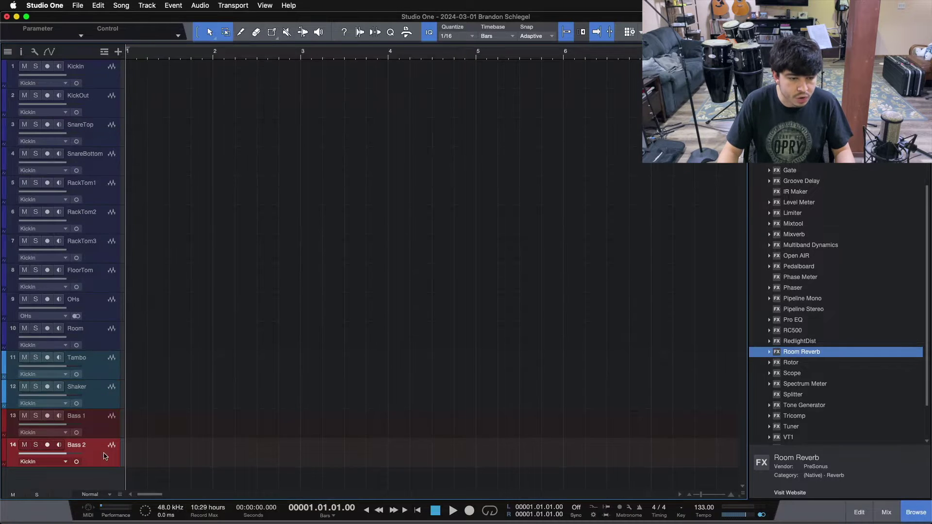
double_click(90, 416)
key("BackSpace")
key("BackSpace")
type("DI")
key("Tab")
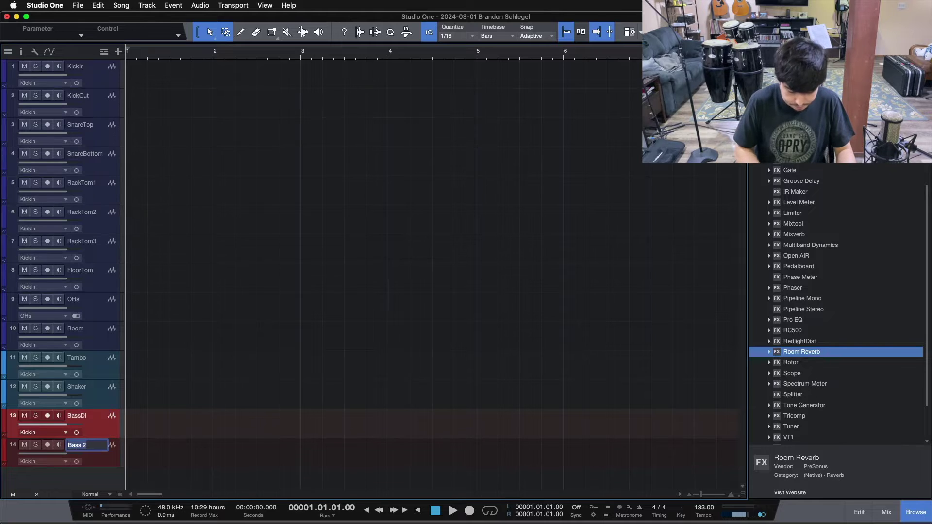
key("Right")
key("BackSpace")
type("Amp")
key("Return")
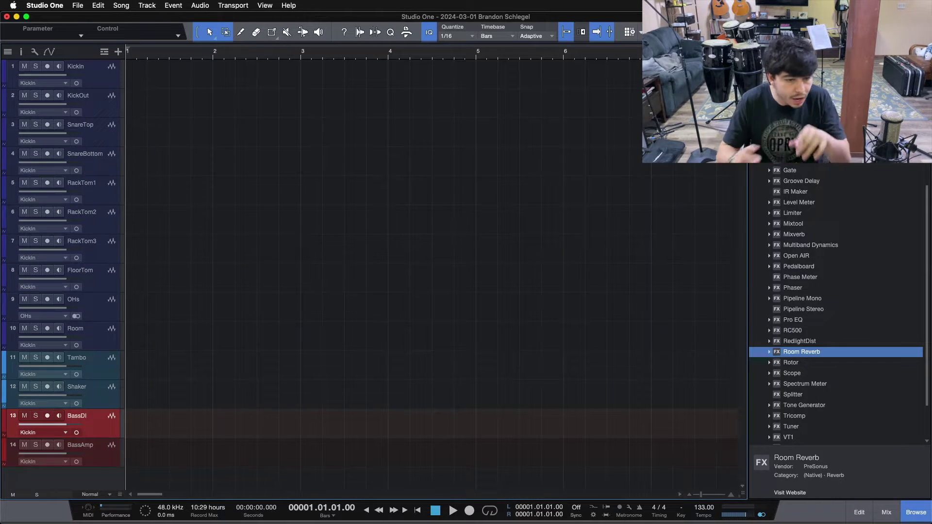
Start adding audio tracks below BassAmp and set their color to green.
left_click(90, 454)
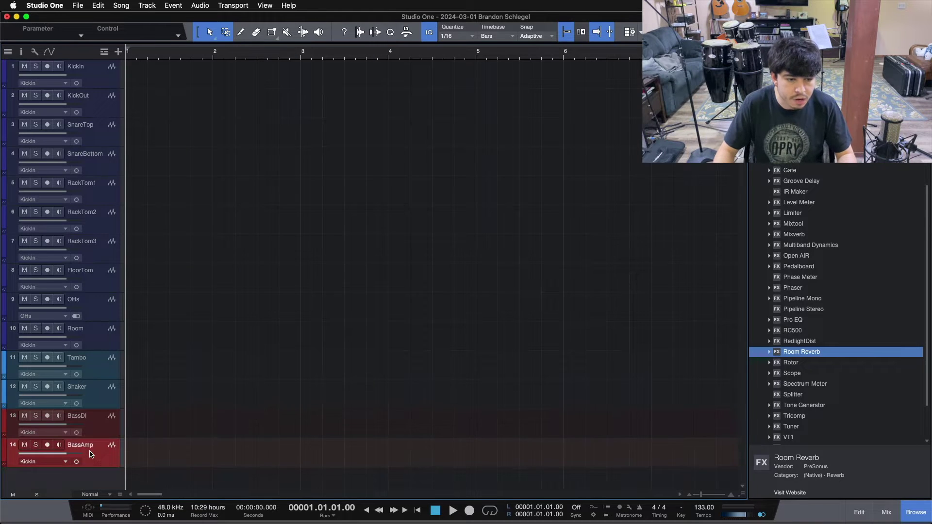
key("t")
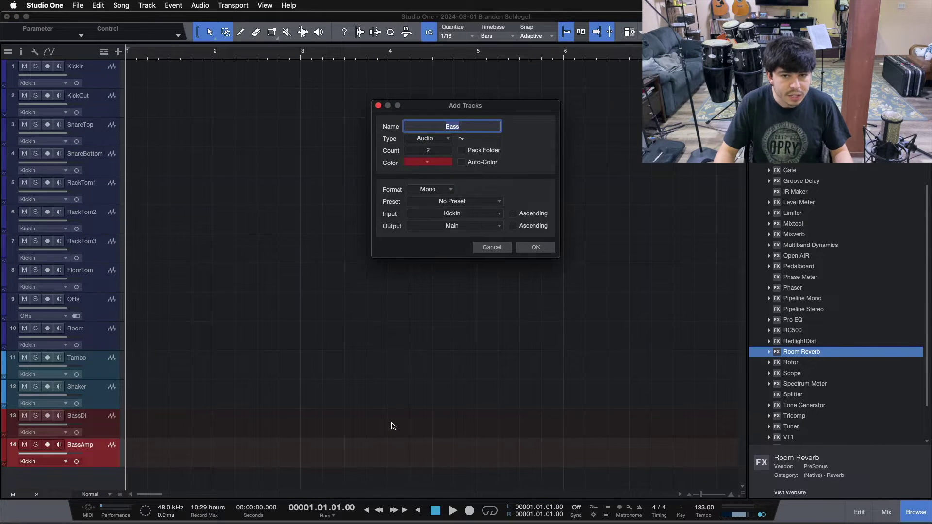
left_click(428, 163)
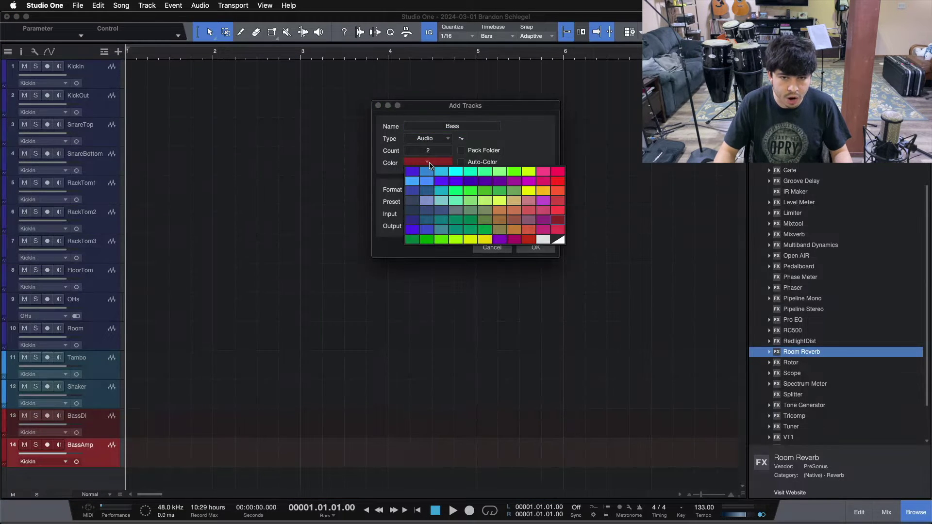
left_click(413, 239)
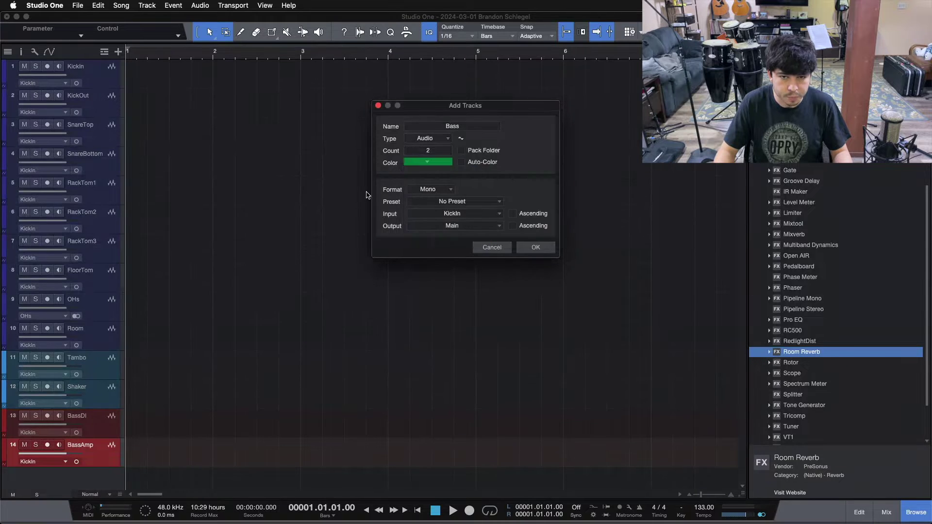
Name the new tracks RhythmGtrL, set the count to 3 and create them as mono tracks.
double_click(465, 127)
type("r")
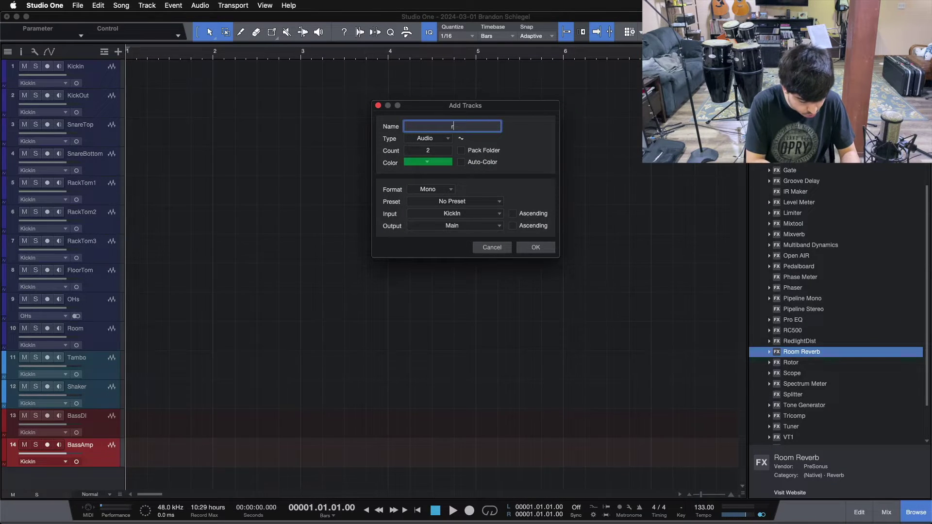
type("h")
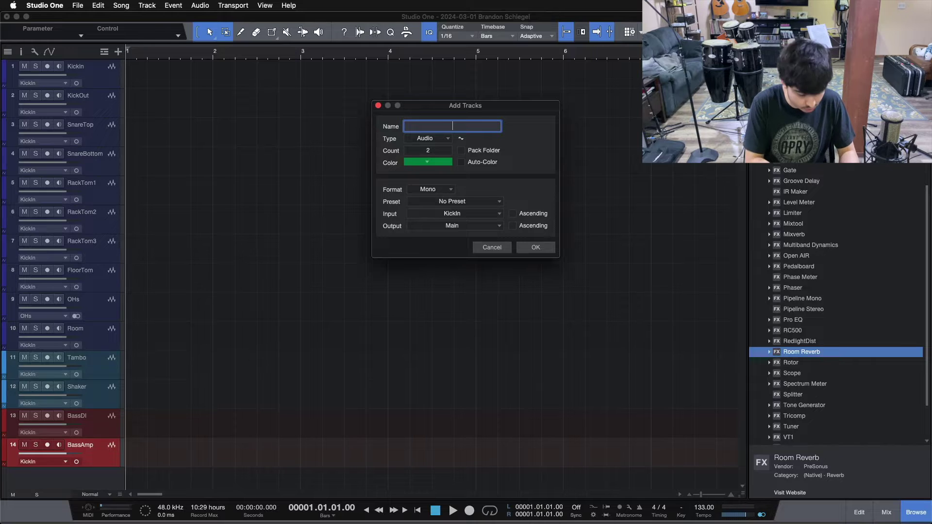
type("ythmGtr")
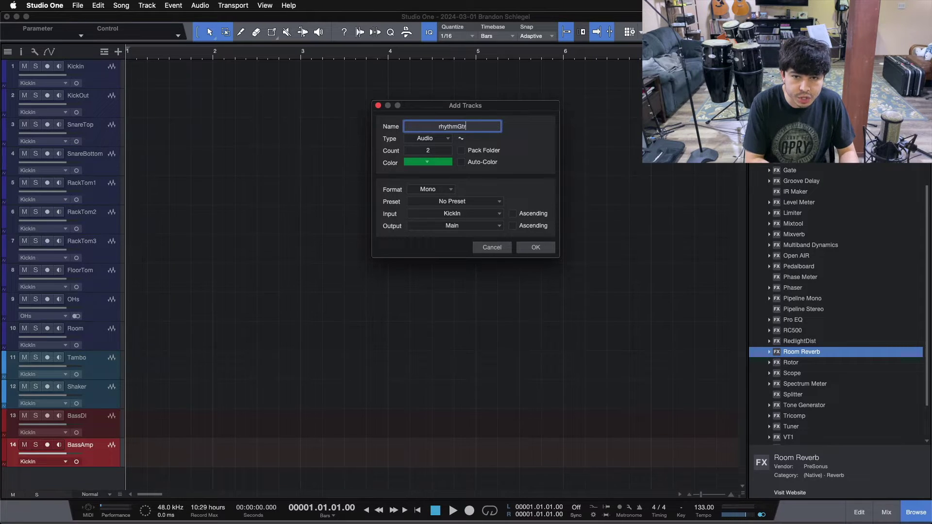
type("L")
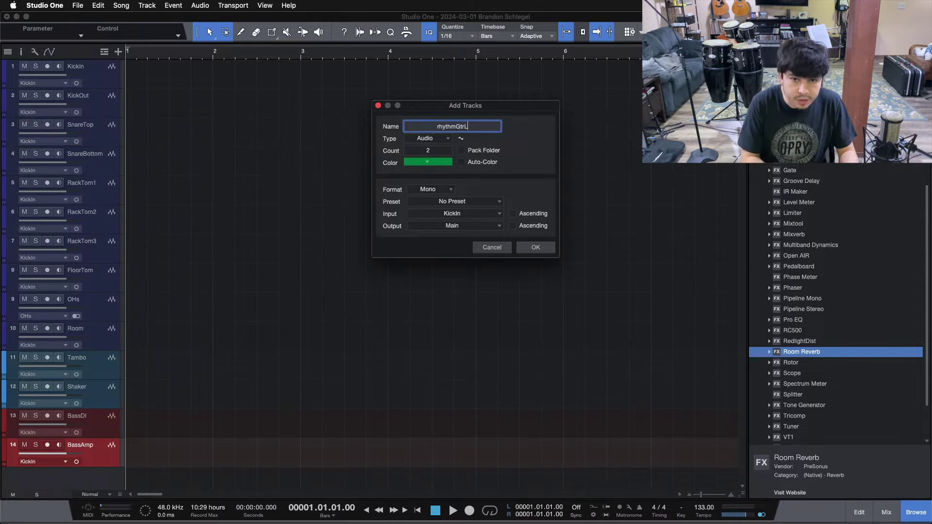
left_click(439, 122)
key("BackSpace")
type("R")
left_click(428, 150)
type("3")
key("Return")
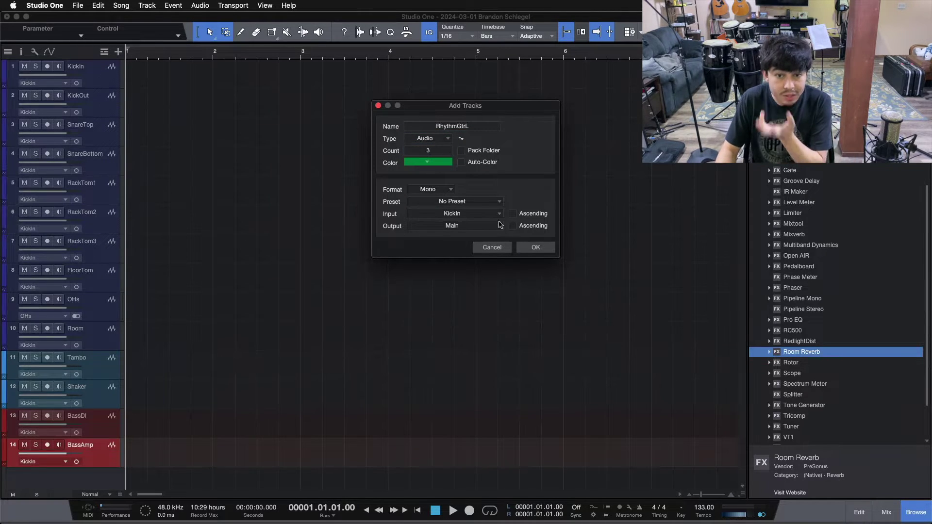
left_click(536, 247)
Rename tracks 15 and 16 as RhythmGtrL and RhythmGtrR.
double_click(89, 392)
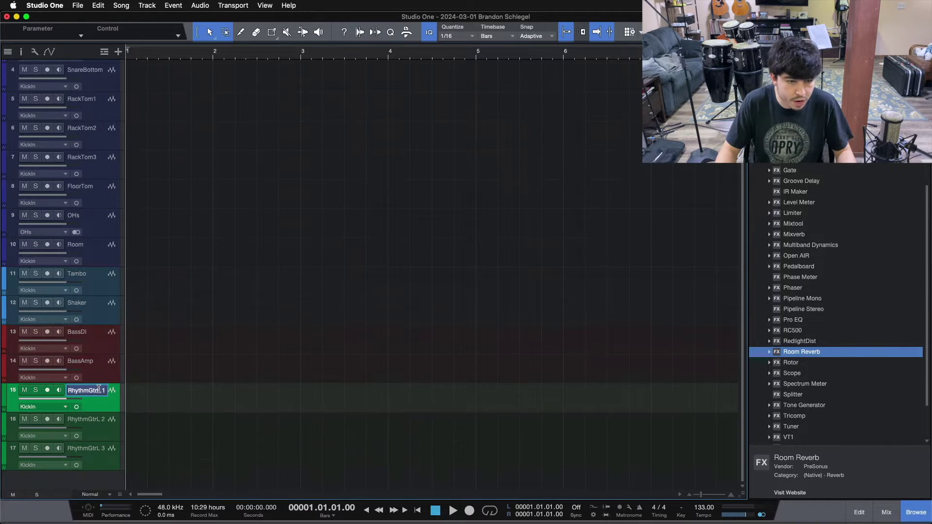
left_click(104, 389)
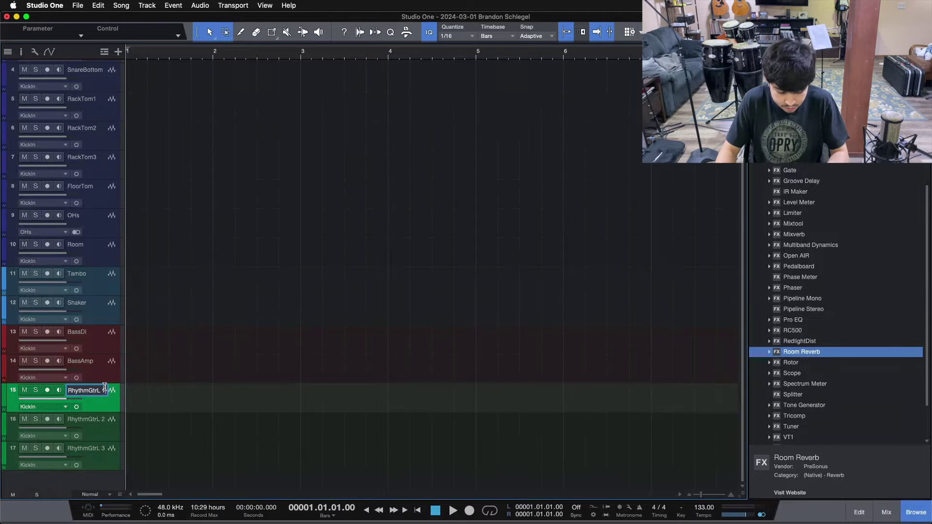
double_click(106, 420)
left_click(106, 418)
key("BackSpace")
key("BackSpace")
key("BackSpace")
type("R")
Rename track 17 as LeadGtr.
double_click(103, 449)
type("Le")
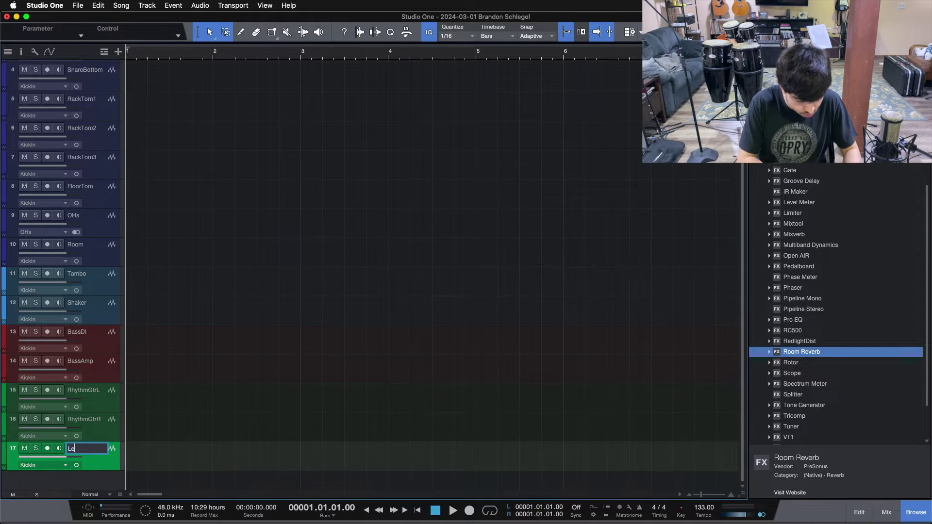
type("adGtr")
key("Return")
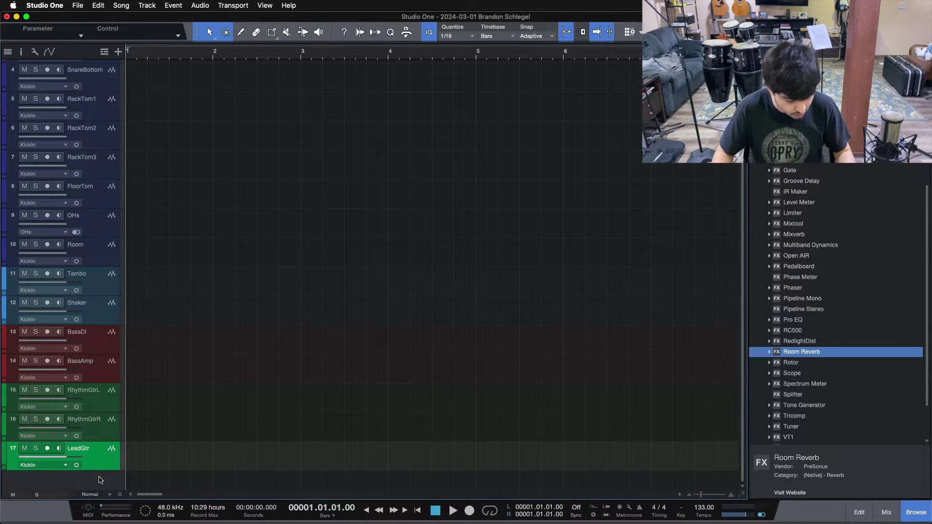
Add two green mono audio tracks named Acoustic below LeadGtr.
key("t")
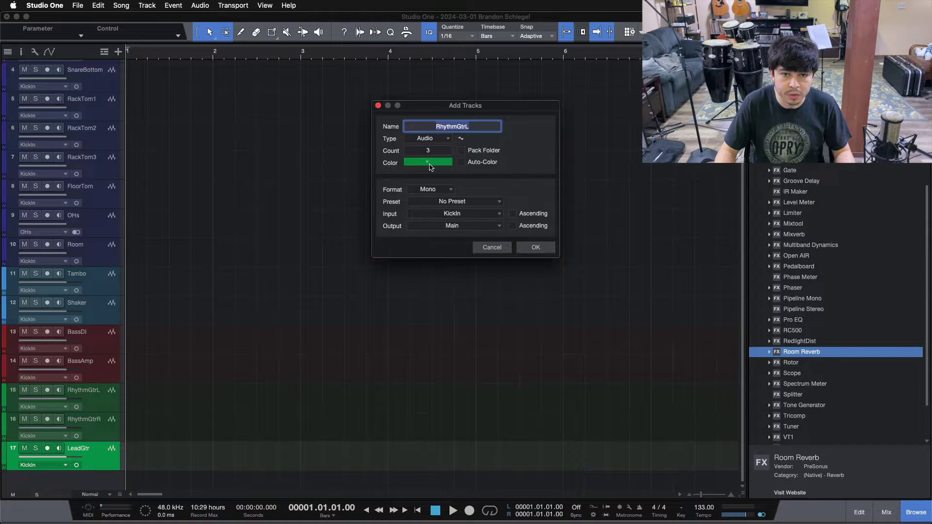
left_click(430, 166)
left_click(484, 233)
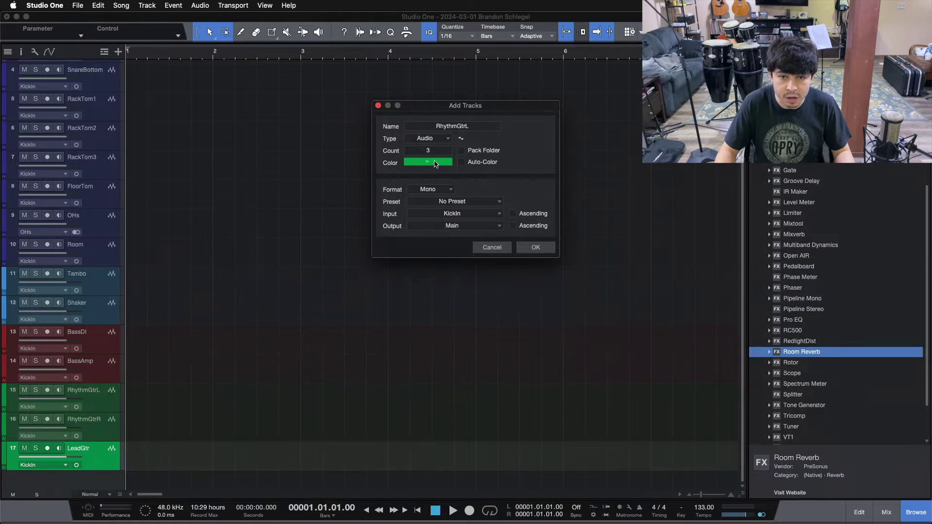
left_click(429, 151)
left_click(444, 128)
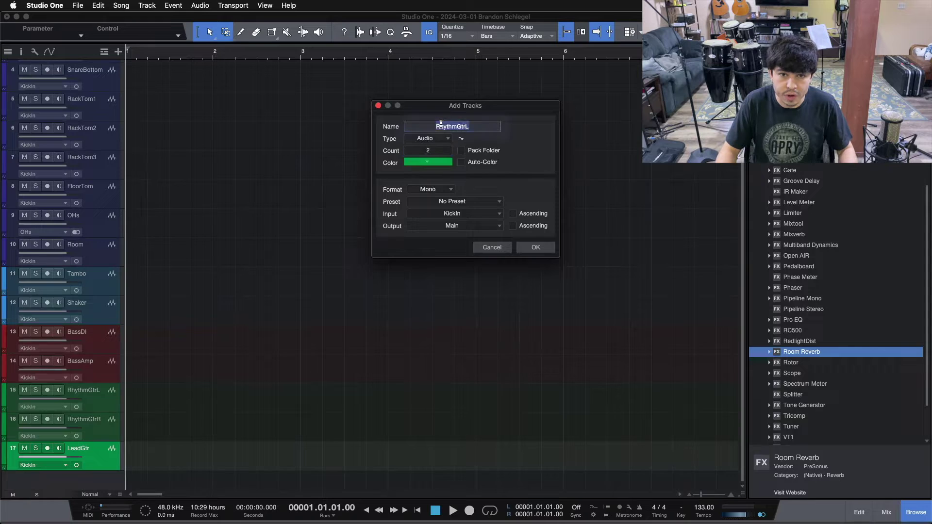
type("Acout")
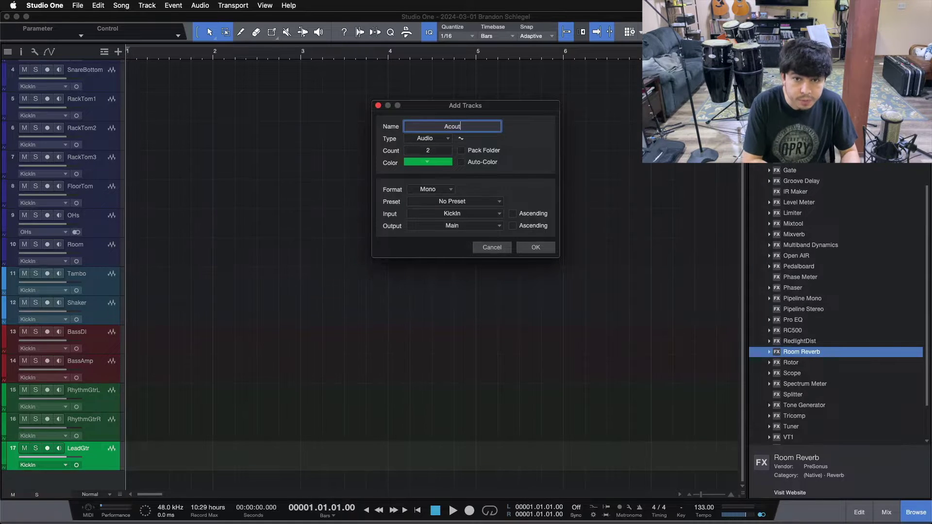
key("BackSpace")
type("stic")
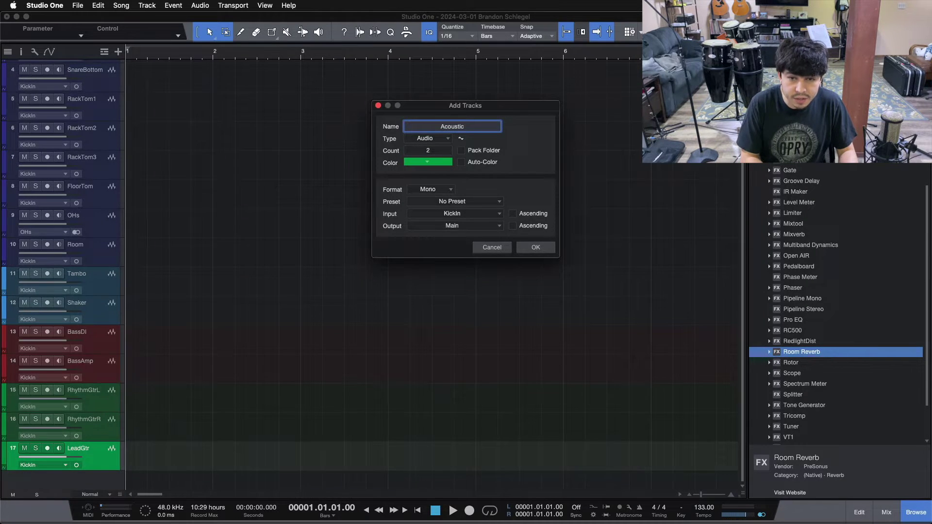
key("Return")
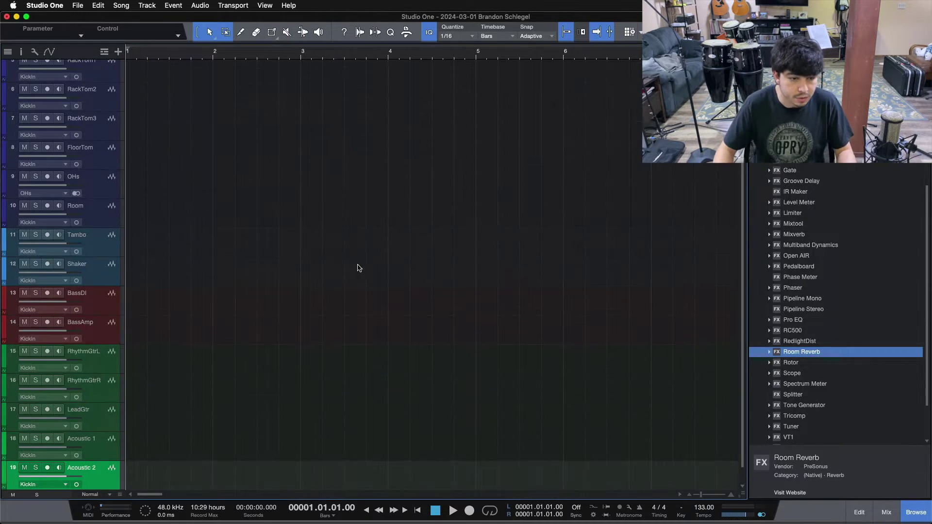
Rename track 18 as Acoustic and track 19 as AcousticDouble.
double_click(92, 439)
left_click(96, 439)
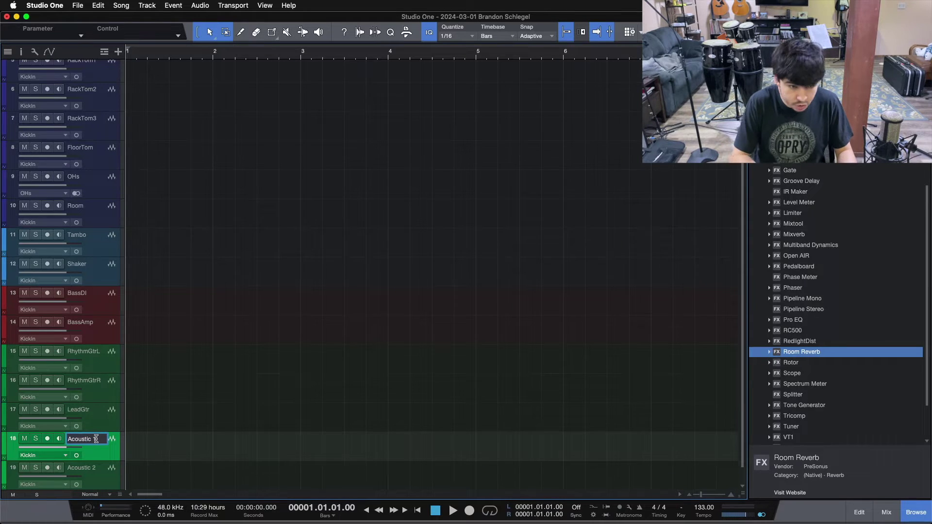
key("Tab")
key("Right")
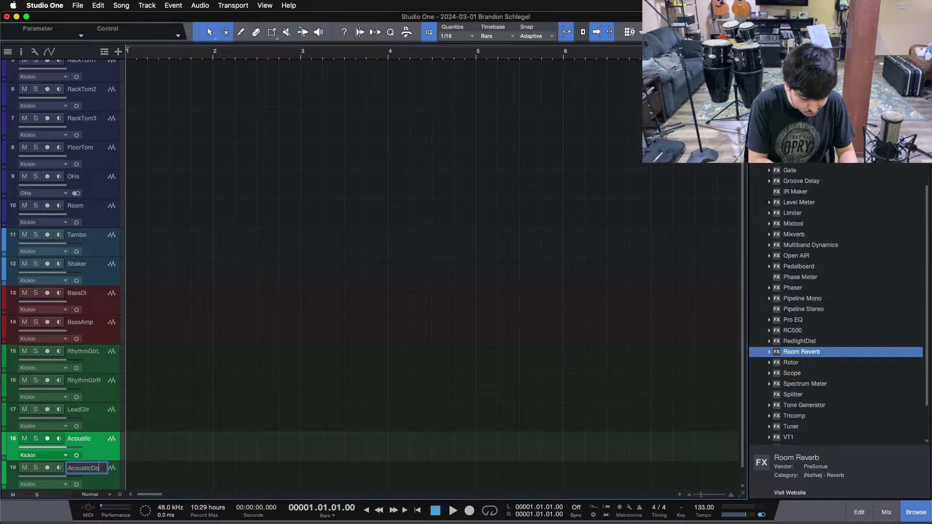
type("Double")
key("Return")
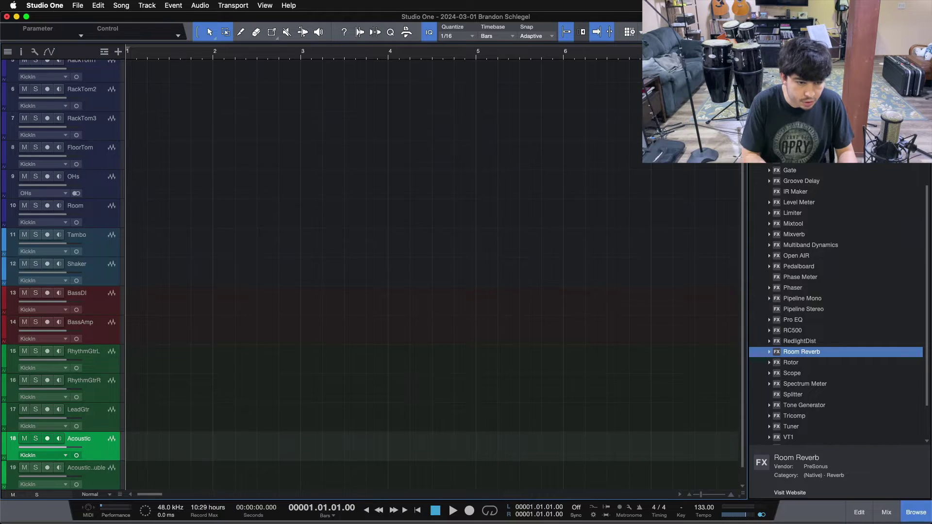
Add two pink stereo audio tracks named Piano below the AcousticDouble track.
scroll(233, 398, "down", 1)
left_click(107, 455)
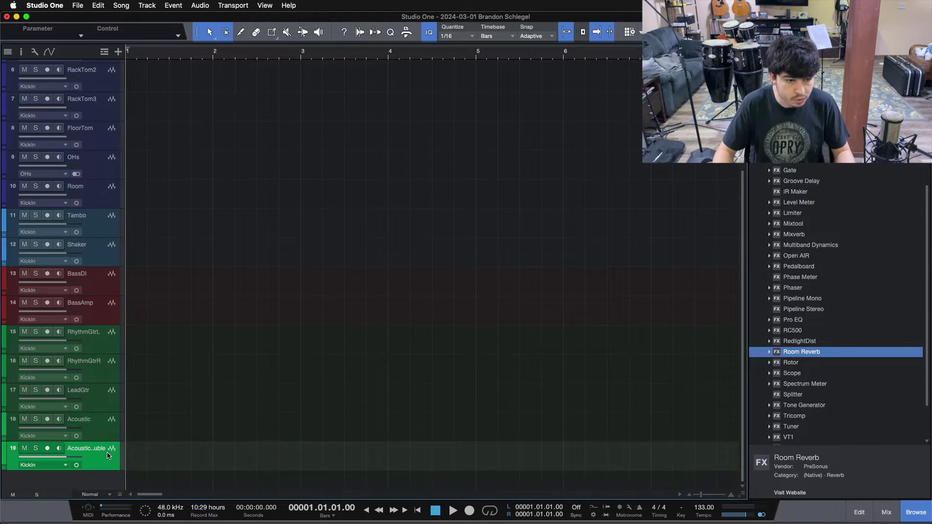
key("t")
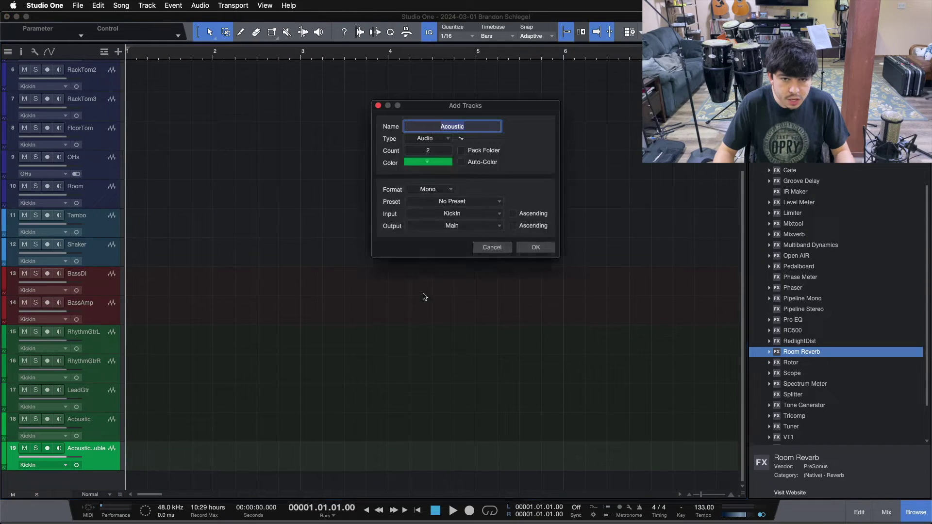
left_click(428, 163)
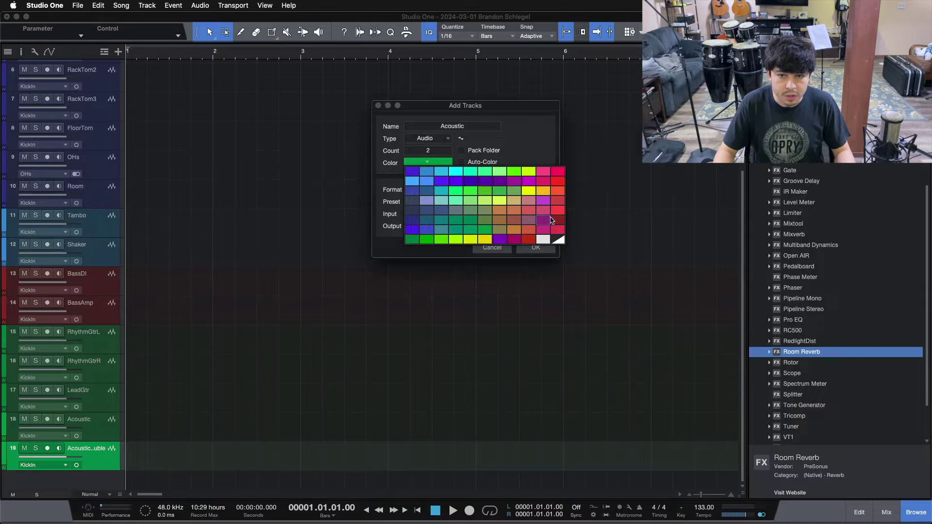
left_click(545, 180)
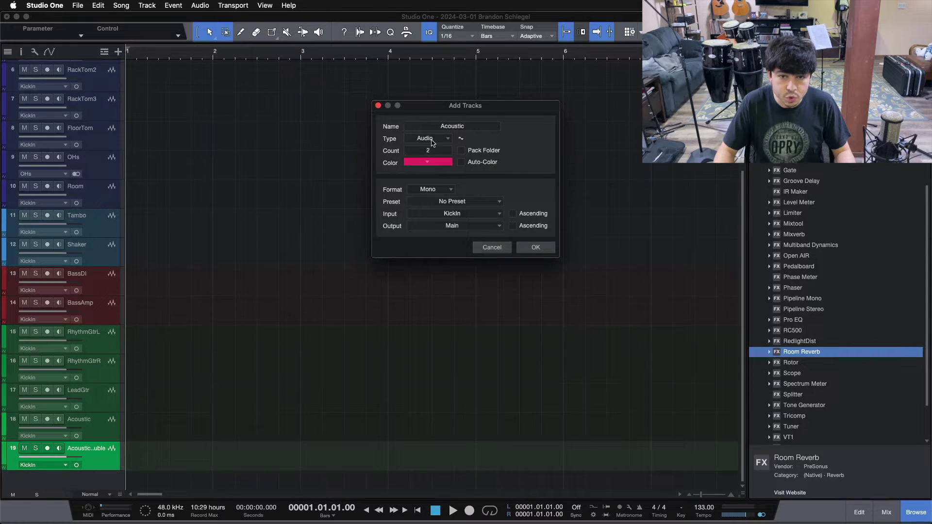
left_click(440, 190)
left_click(436, 210)
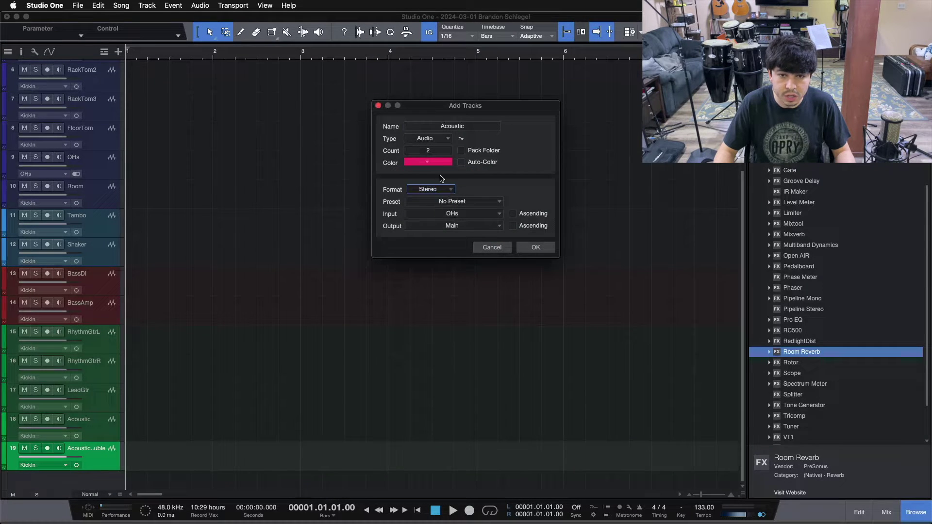
double_click(445, 128)
type("Piano")
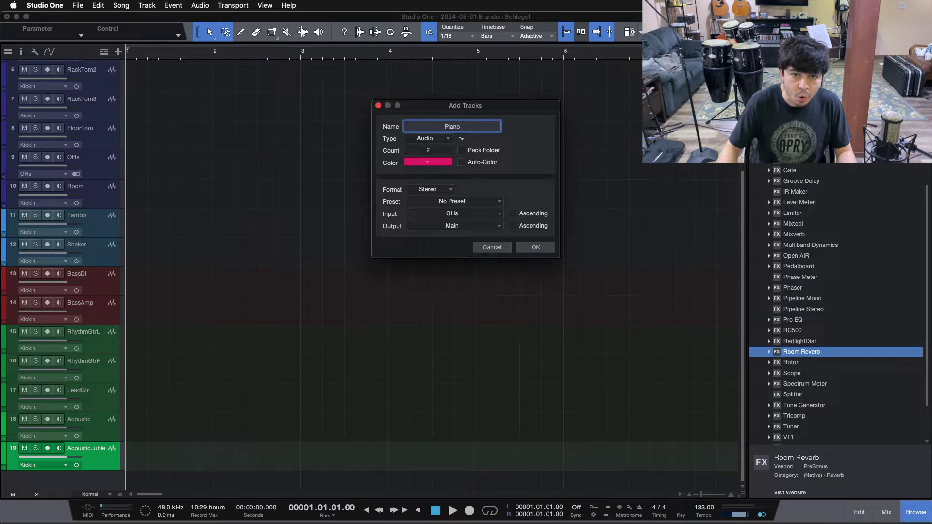
left_click(535, 248)
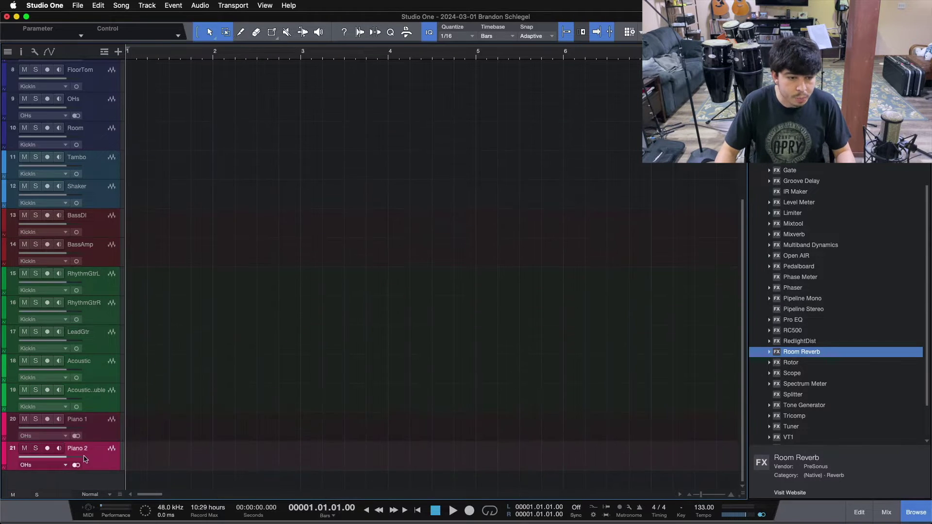
Rename track 20 as Piano and track 21 as Organ.
double_click(83, 420)
key("Tab")
type("O")
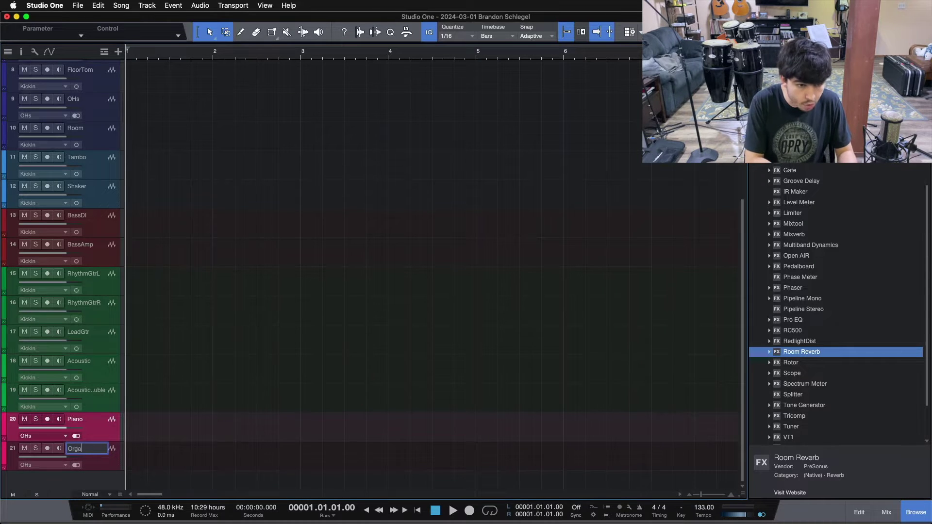
type("rgan")
key("Return")
Add two yellow mono audio tracks named LdVox below the Organ track.
left_click(109, 449)
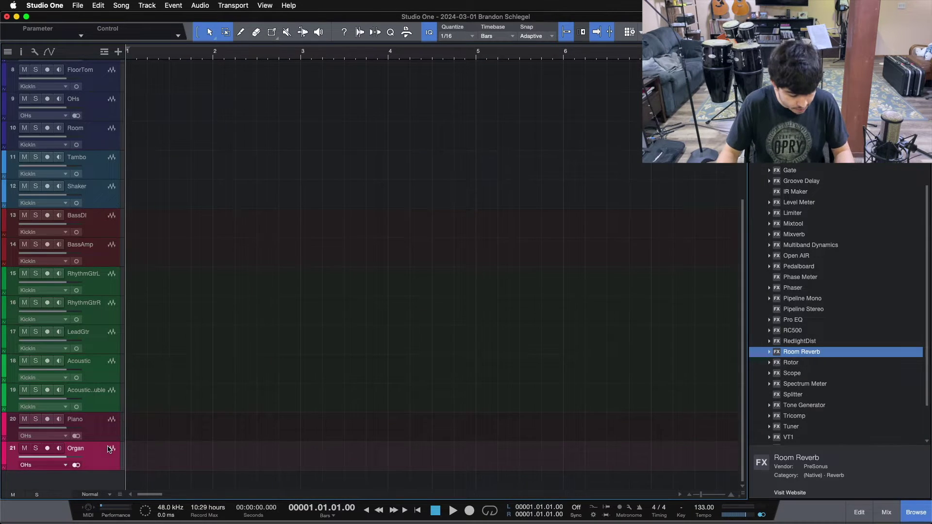
key("t")
left_click(434, 160)
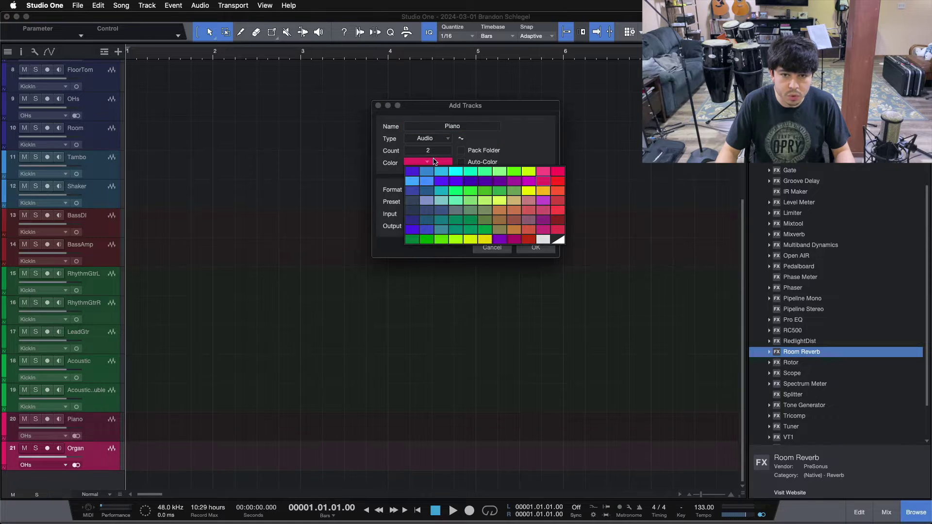
left_click(481, 239)
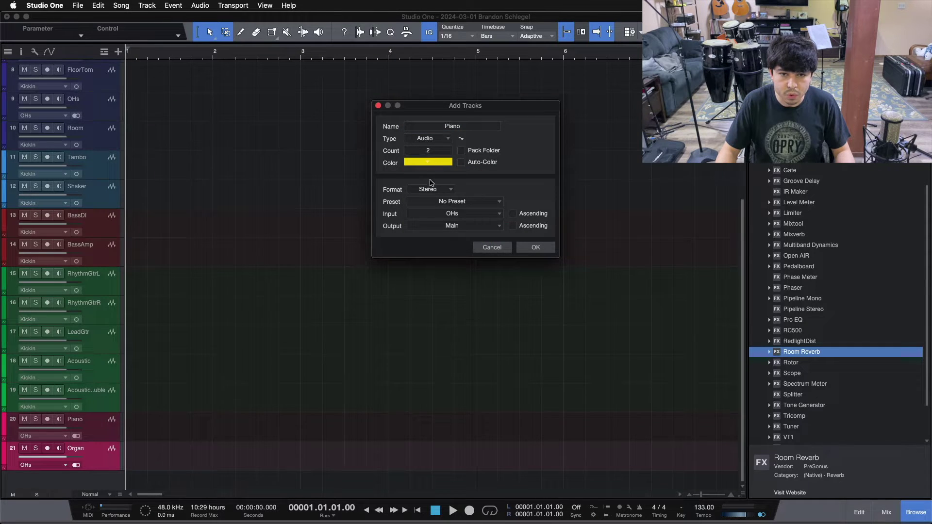
left_click(431, 188)
left_click(433, 200)
left_click(460, 125)
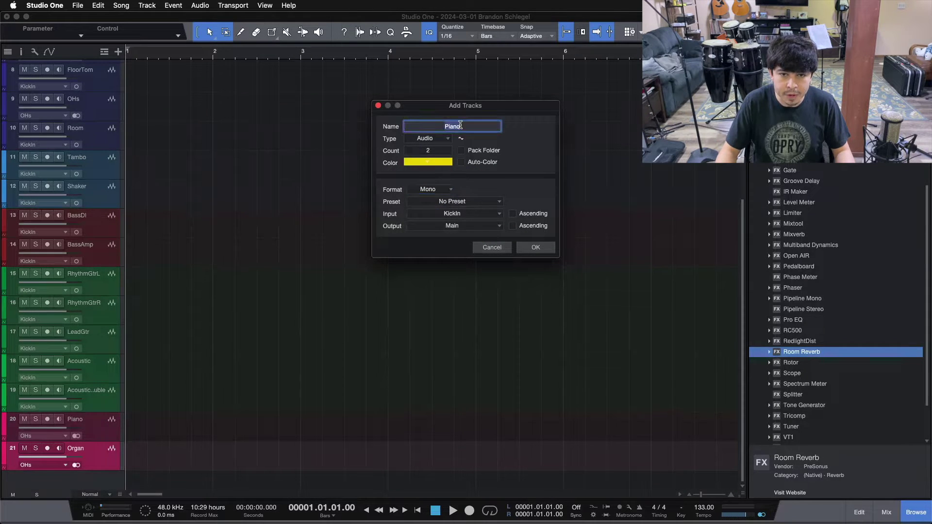
type("LdVox")
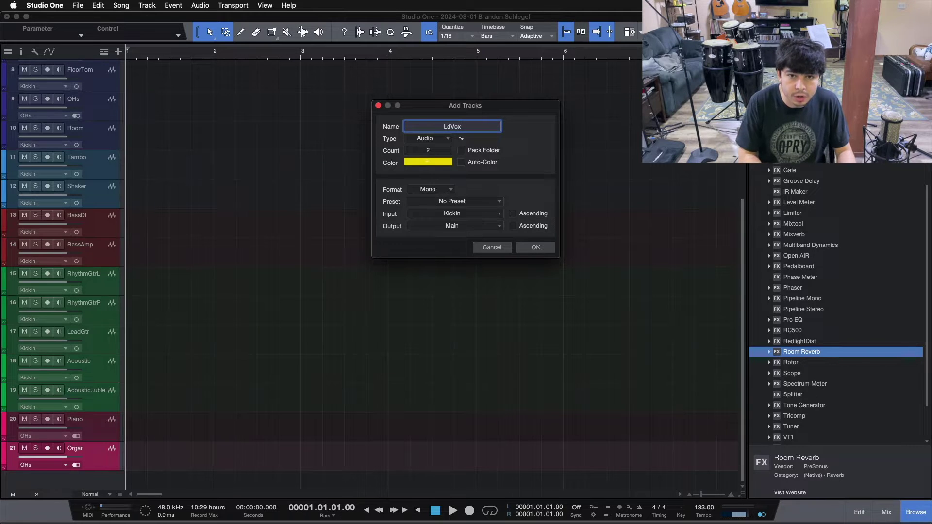
key("Return")
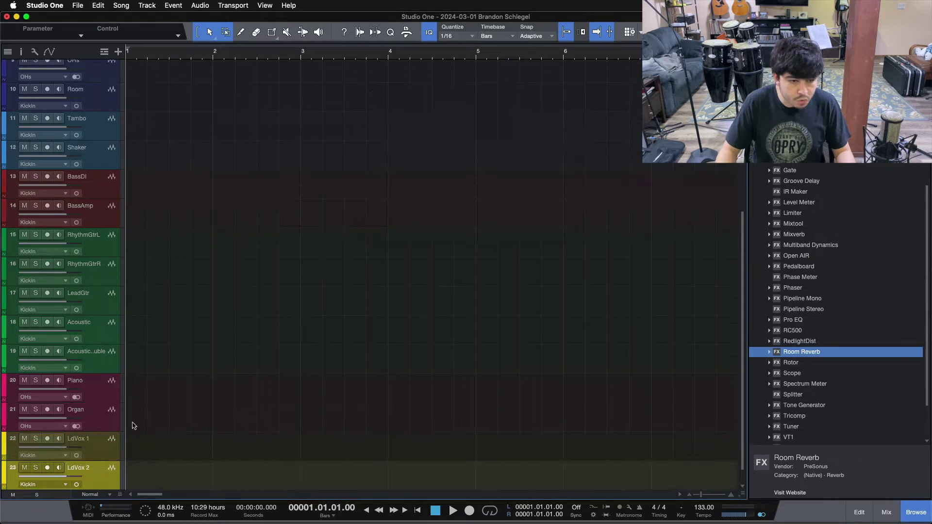
Rename track 22 as LdVox and track 23 as Harmony.
double_click(83, 439)
key("Right")
key("BackSpace")
key("BackSpace")
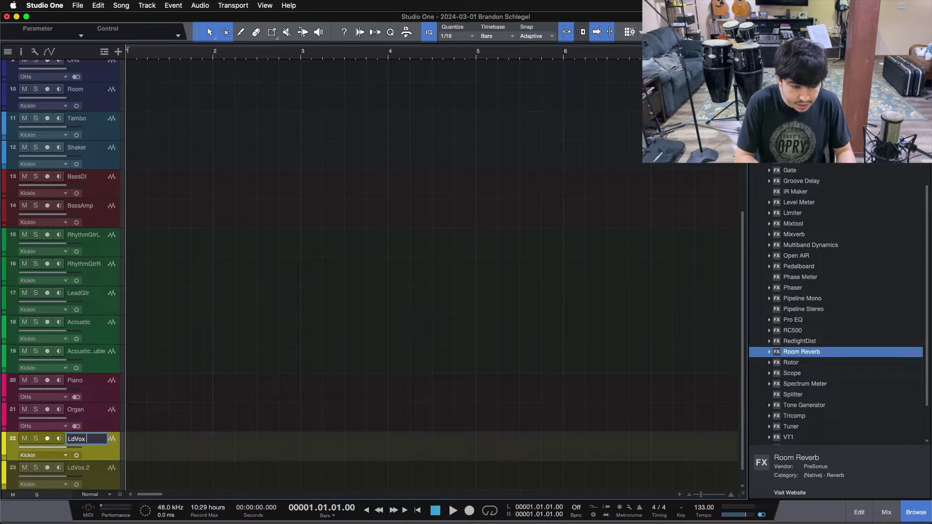
key("Tab")
type("Harmony")
key("Return")
Add four purple mono audio tracks named BG below the Harmony track.
scroll(199, 185, "up", 8)
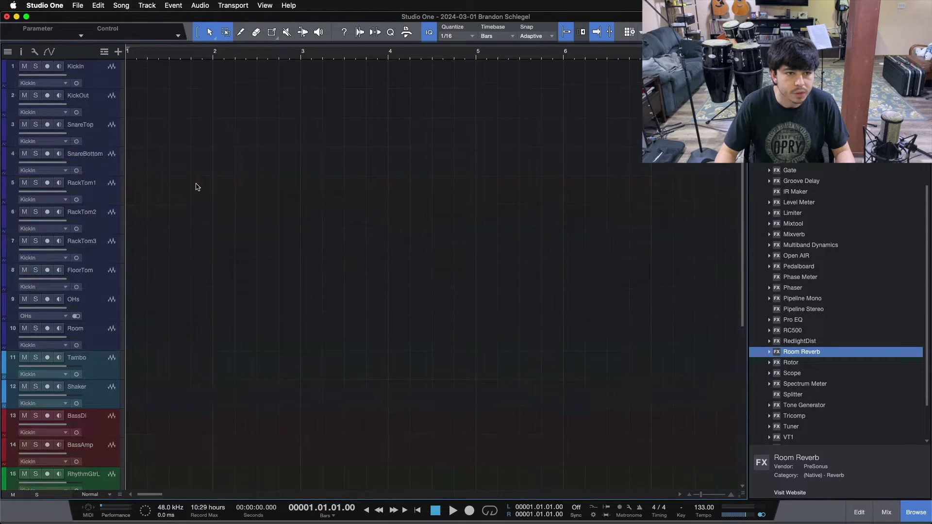
scroll(196, 187, "down", 8)
left_click(107, 458)
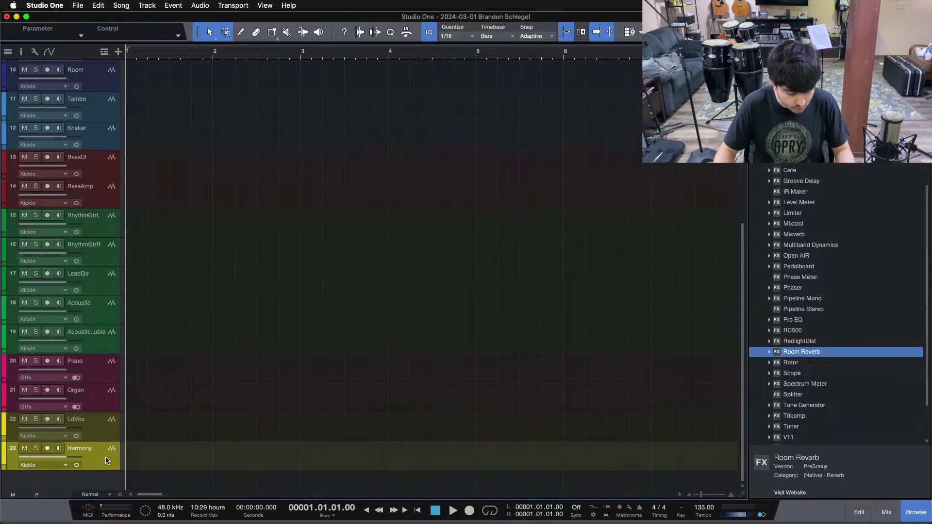
key("t")
left_click(428, 162)
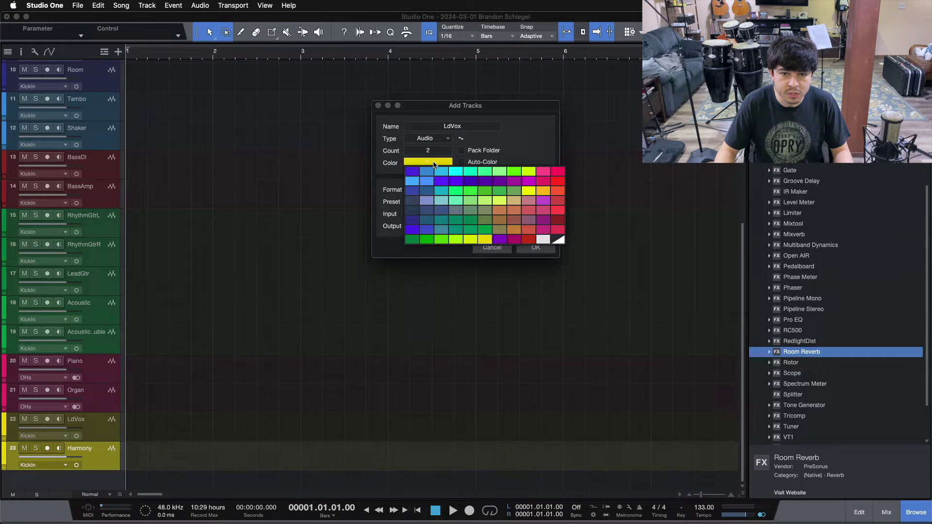
left_click(496, 183)
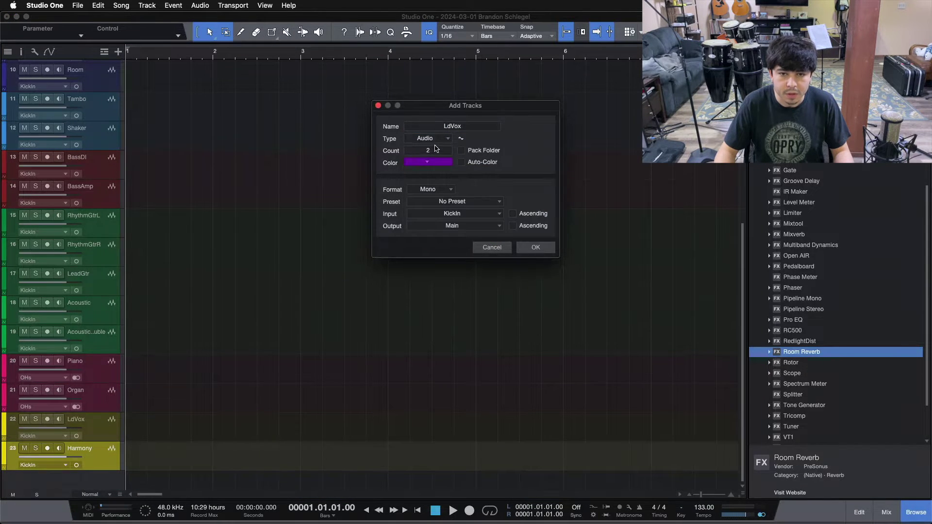
left_click(435, 147)
type("4")
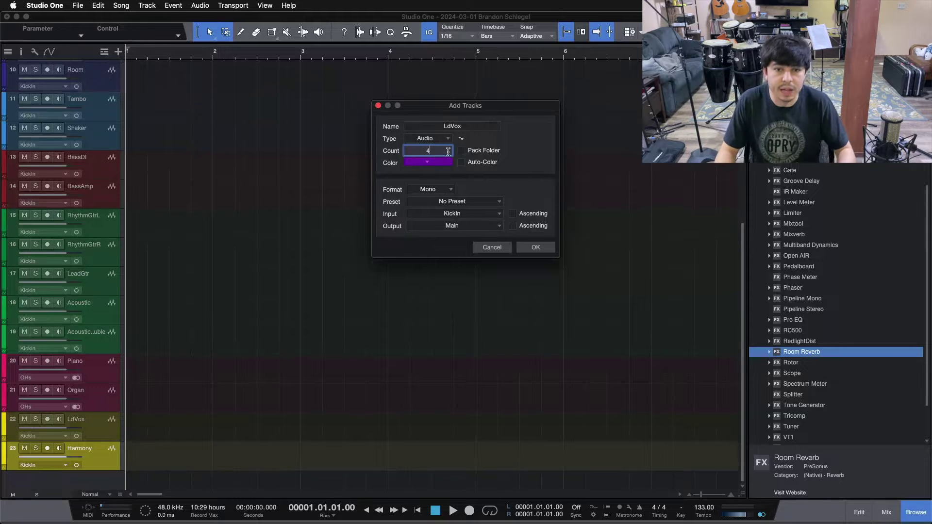
left_click(448, 127)
type("BG")
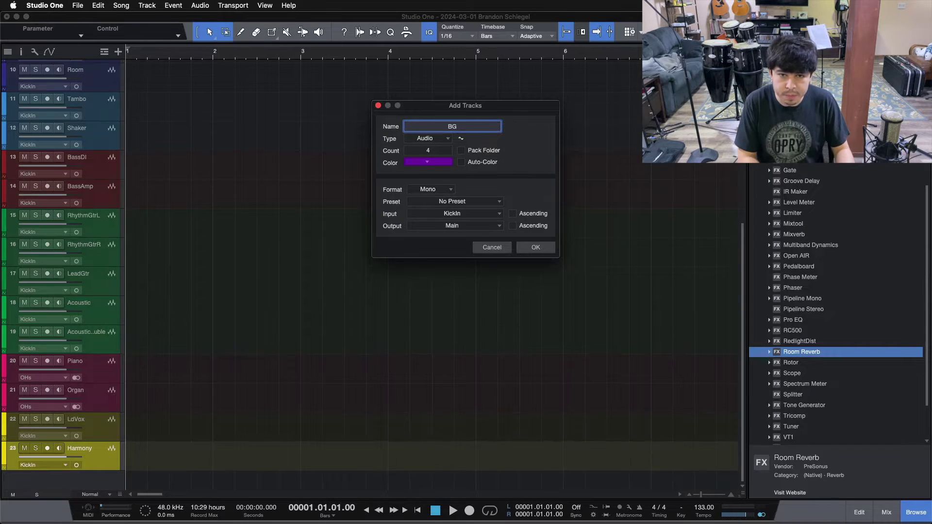
key("Return")
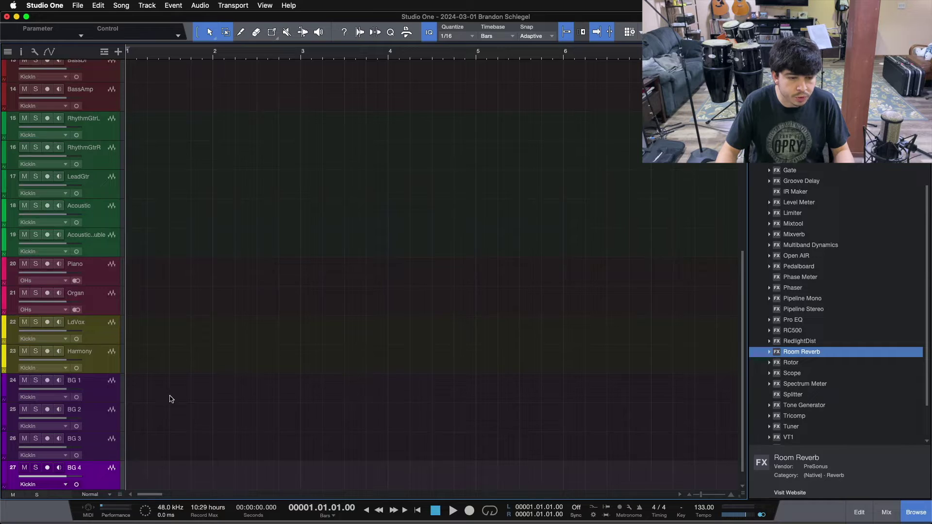
scroll(179, 395, "up", 1)
scroll(115, 391, "up", 5)
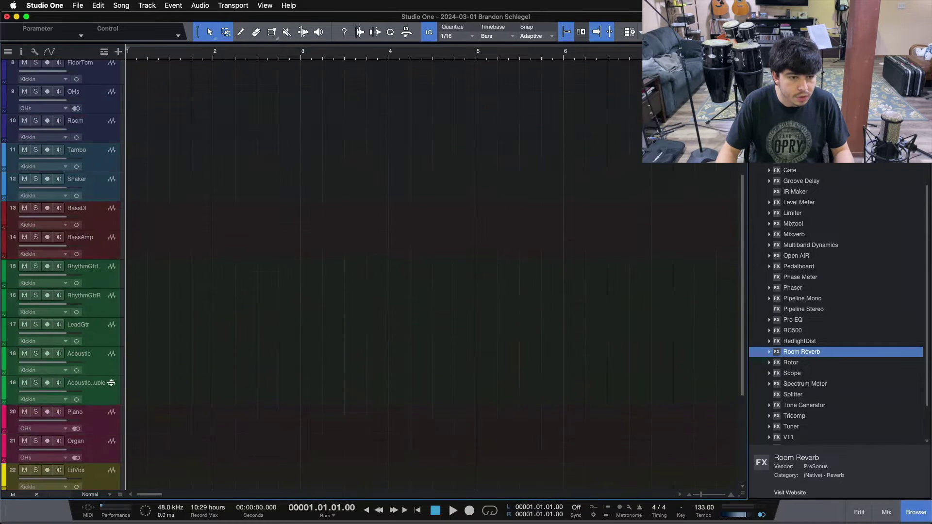
scroll(111, 383, "down", 6)
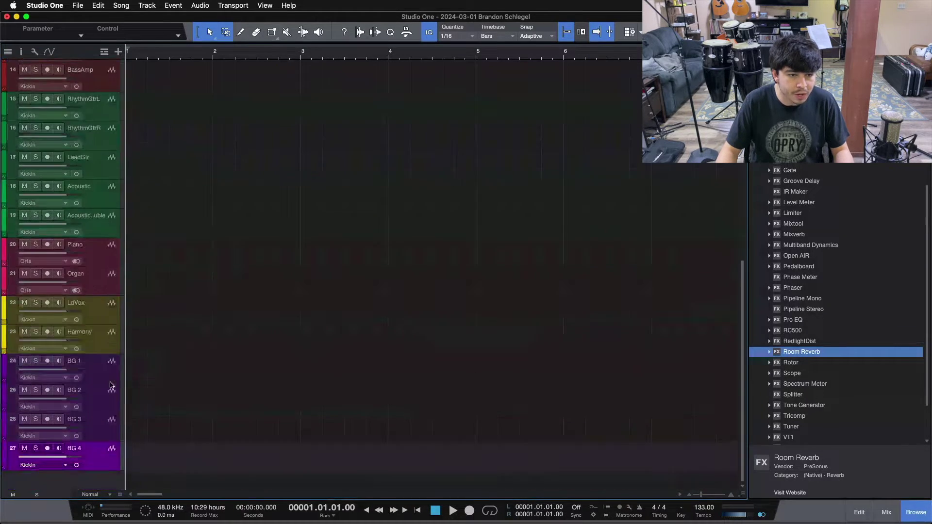
left_click(104, 285)
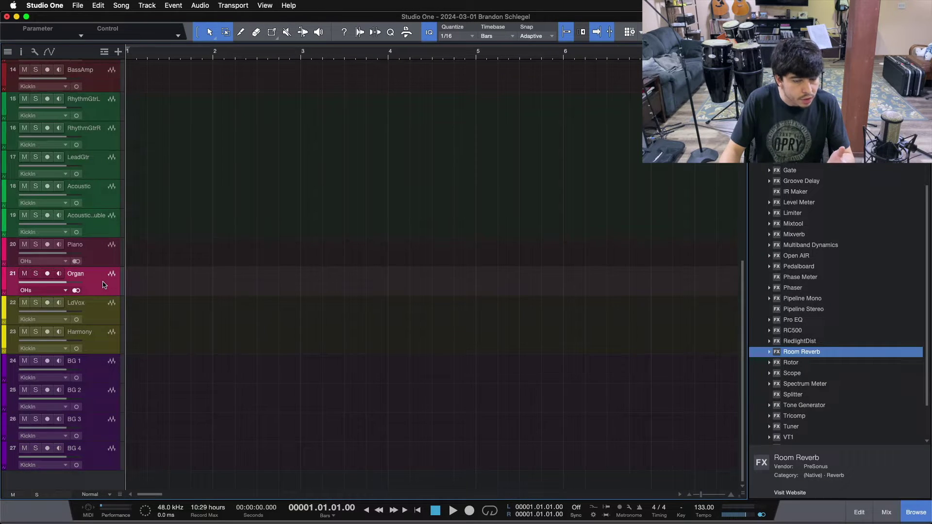
scroll(104, 282, "up", 5)
scroll(103, 283, "down", 5)
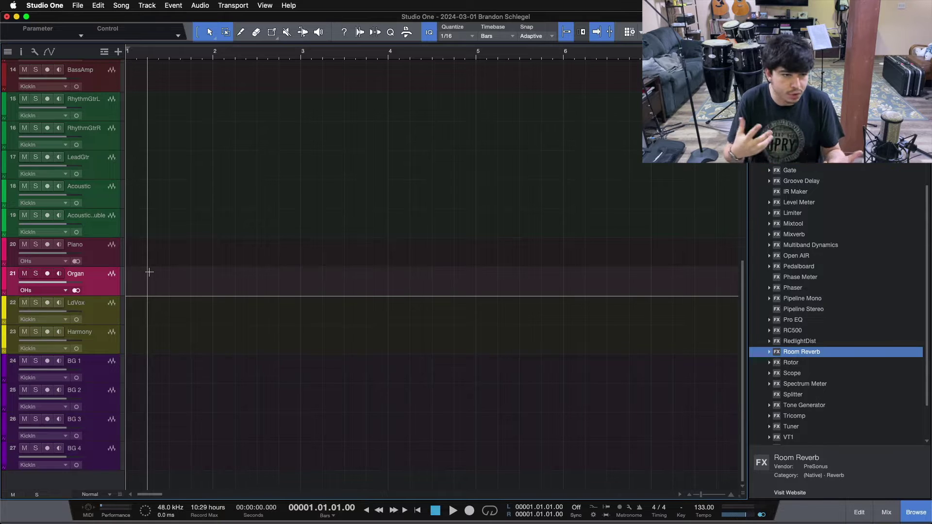
Review the whole track list from the drum tracks down to the BG tracks, with the timeline zoomed out.
scroll(164, 275, "up", 10)
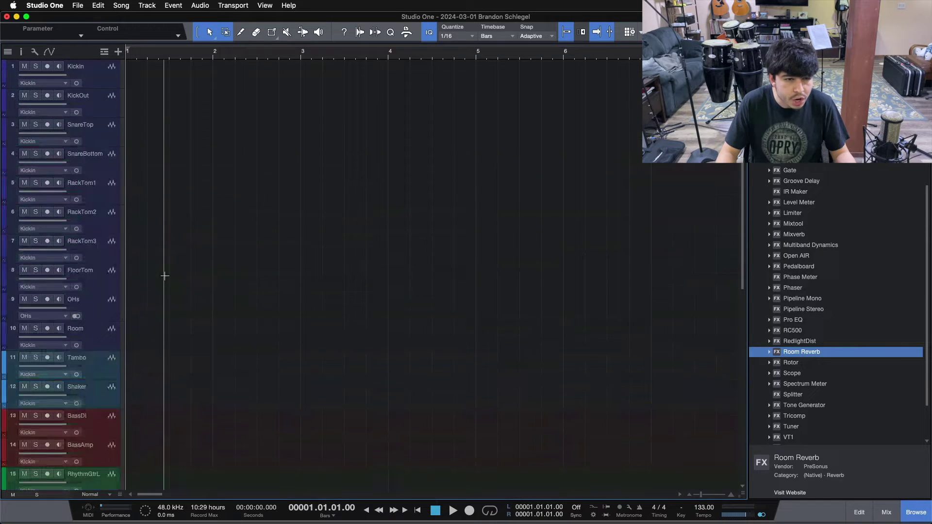
scroll(218, 421, "down", 7)
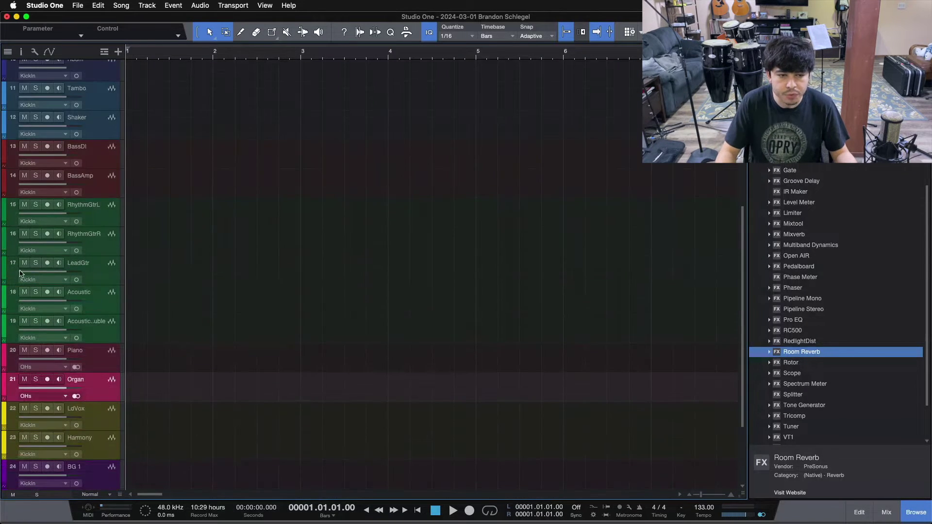
scroll(397, 339, "up", 7)
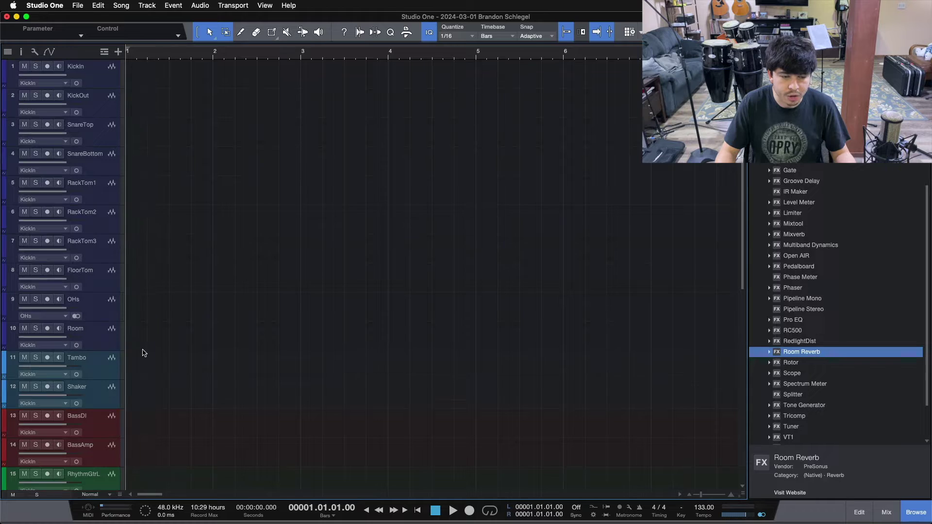
scroll(160, 355, "down", 10)
scroll(174, 357, "up", 10)
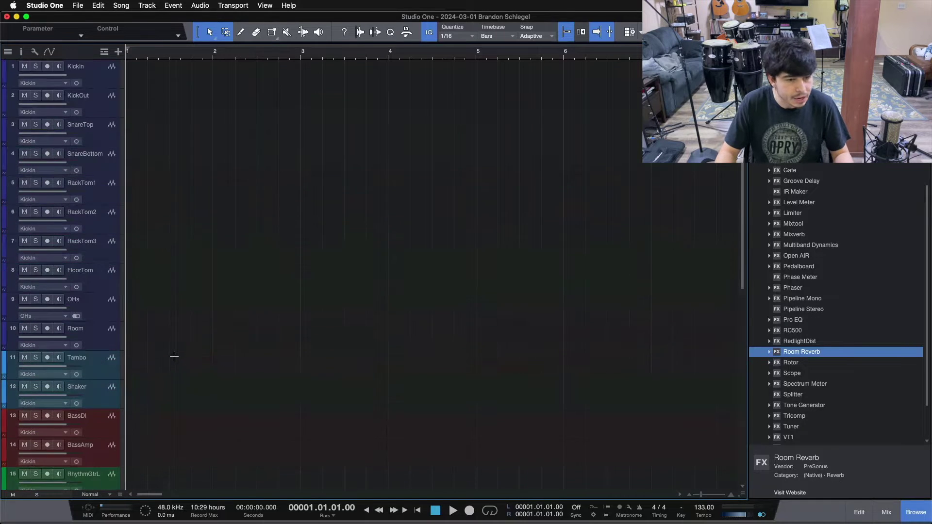
scroll(161, 358, "down", 10)
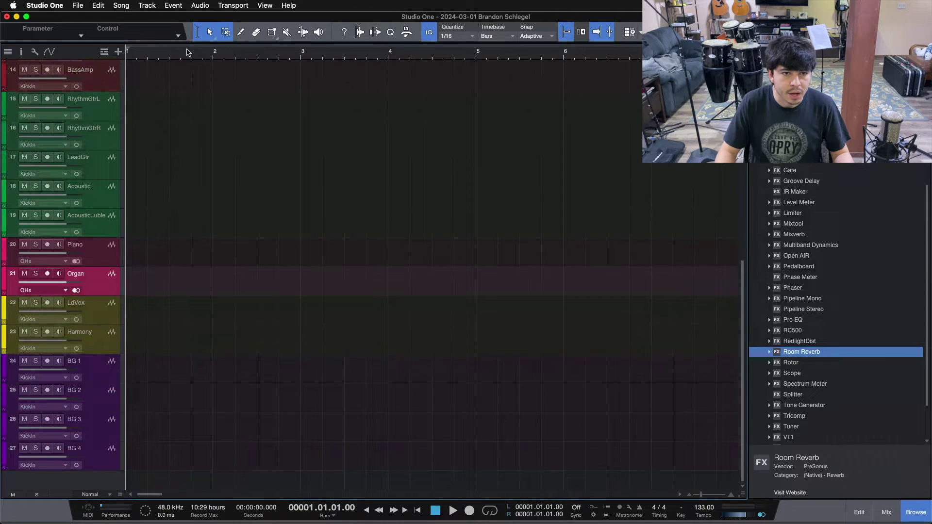
left_click_drag(215, 52, 233, 4)
scroll(206, 296, "up", 10)
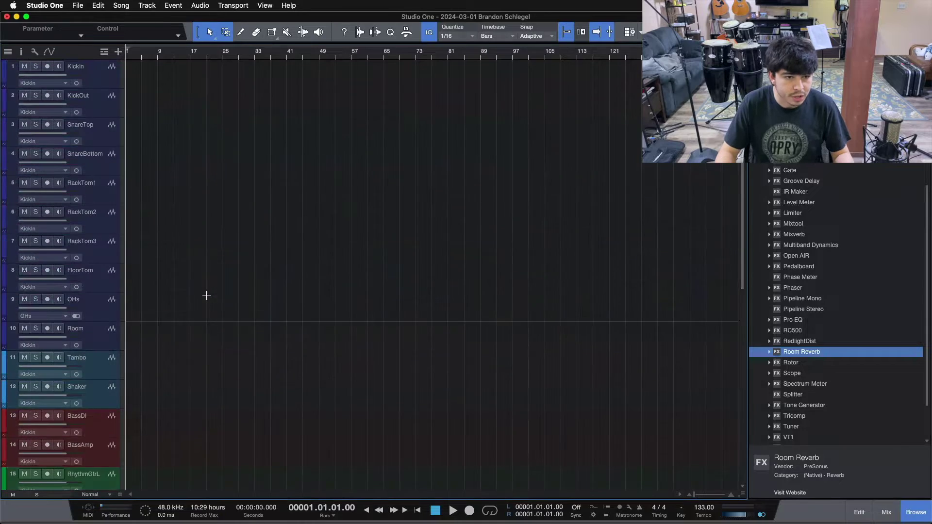
scroll(276, 398, "down", 10)
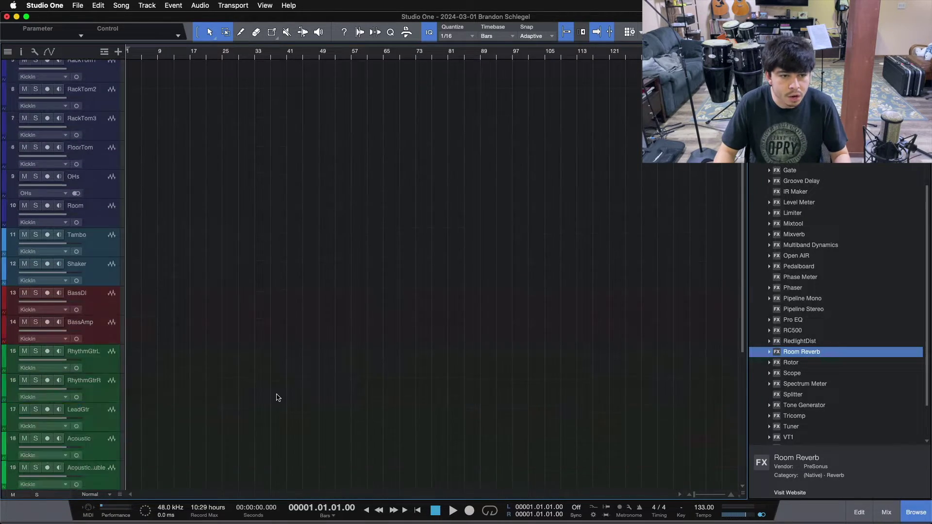
Show the mixer, hide its instrument and channel lists, and enlarge it to give the faders more height.
key("F3")
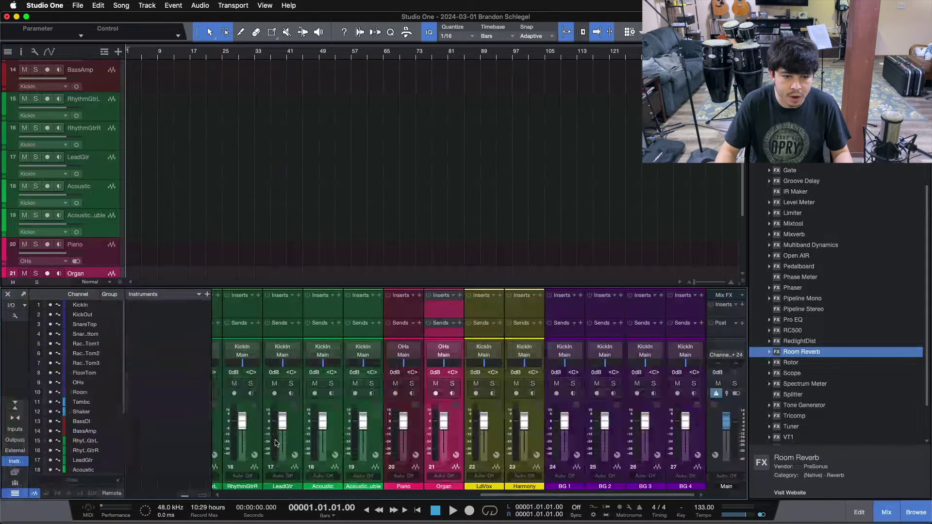
left_click(15, 461)
left_click(16, 494)
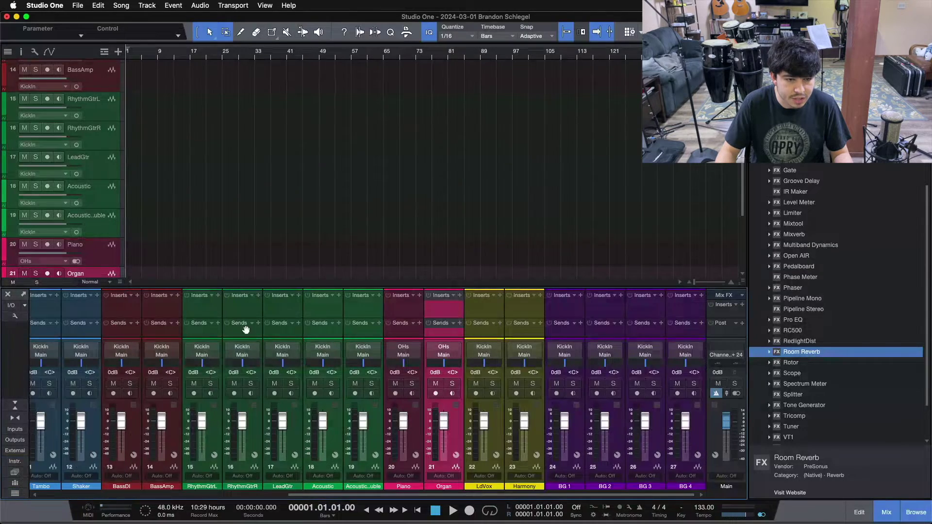
left_click_drag(194, 288, 195, 227)
Add one bus for all audio channels from KickIn through BG 4.
left_click_drag(368, 495, 597, 439)
left_click(698, 413)
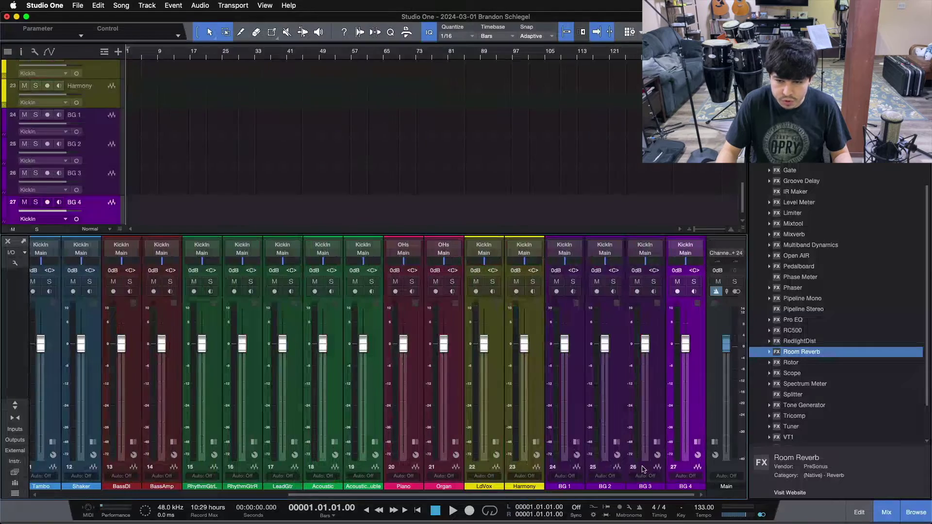
left_click_drag(631, 495, 98, 422)
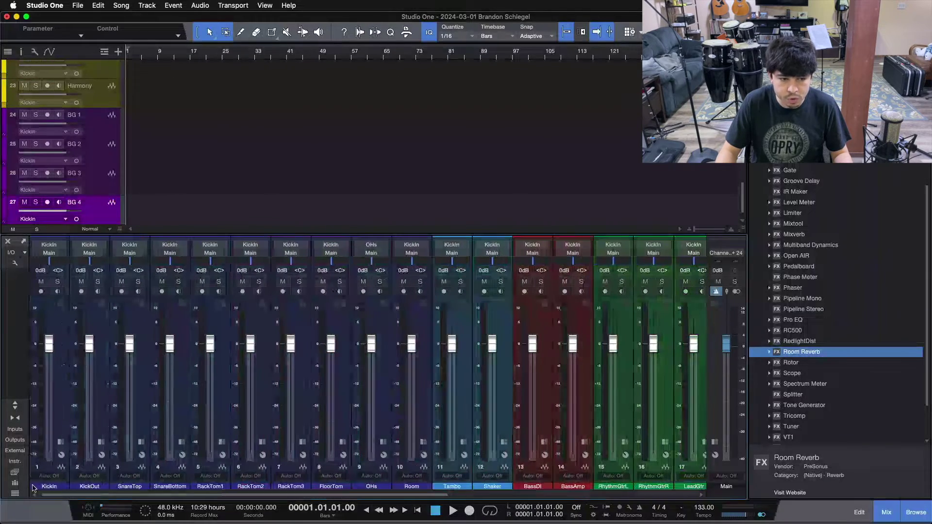
left_click(61, 398, "shift")
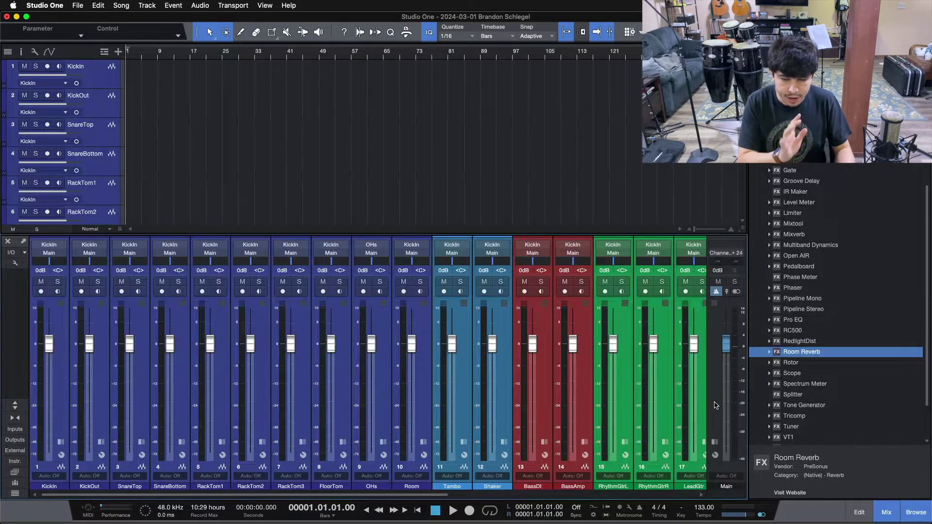
right_click(261, 373)
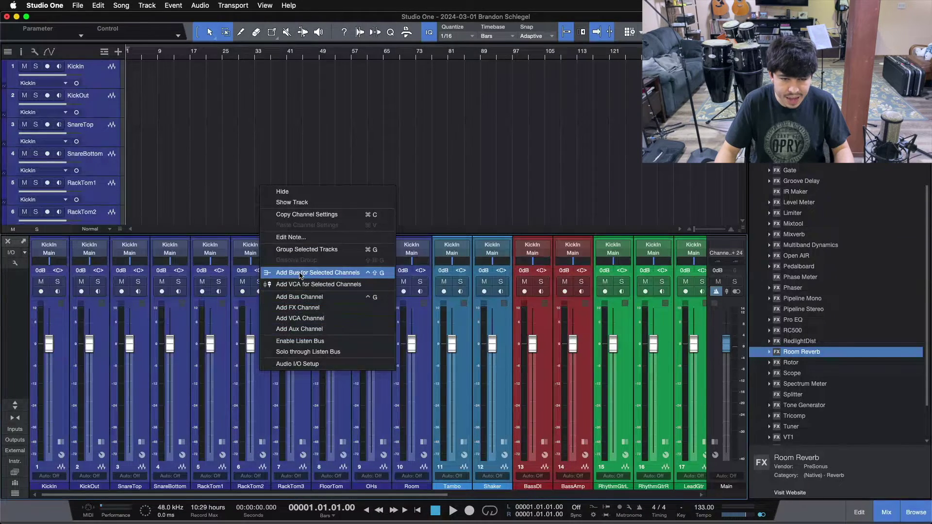
left_click(260, 411)
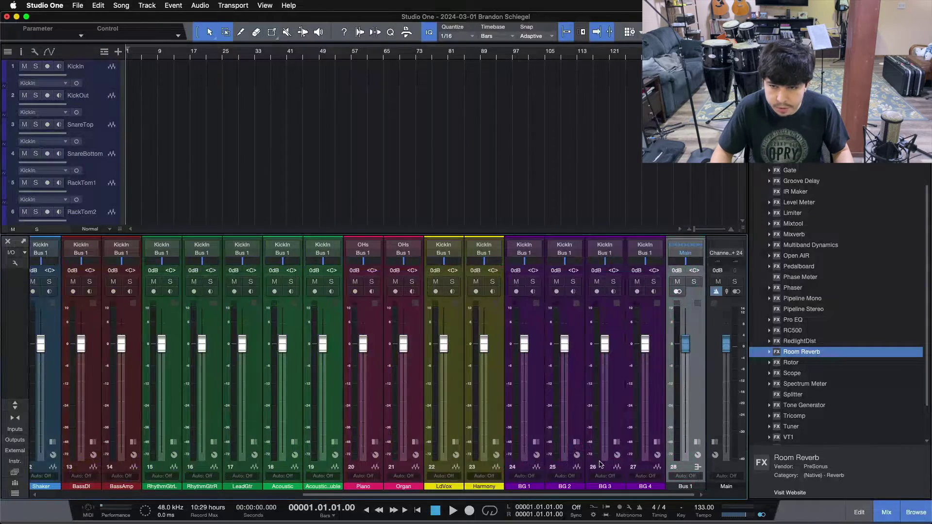
Rename the bus that carries all the audio channels as MIX A.
double_click(693, 485)
type("MiX A")
key("Return")
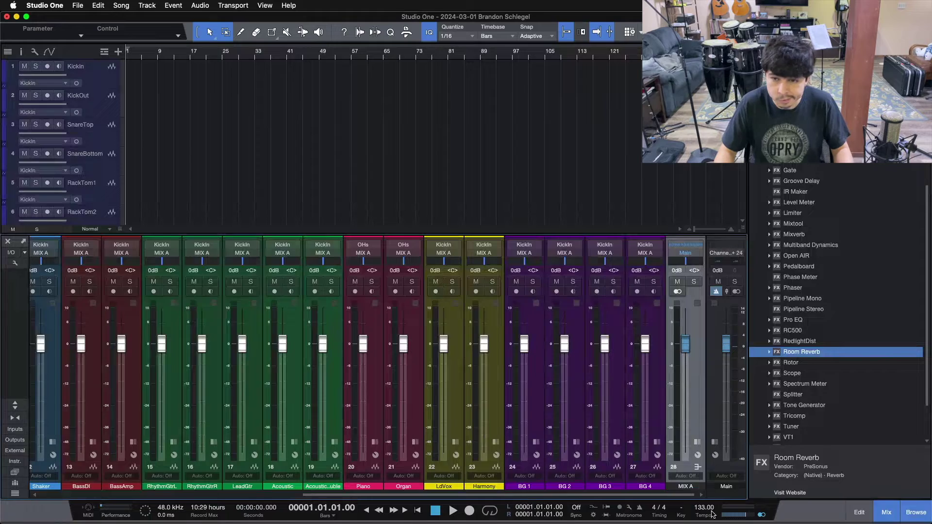
Route the MIX A channel into a new bus named MIXBUS.
right_click(701, 404)
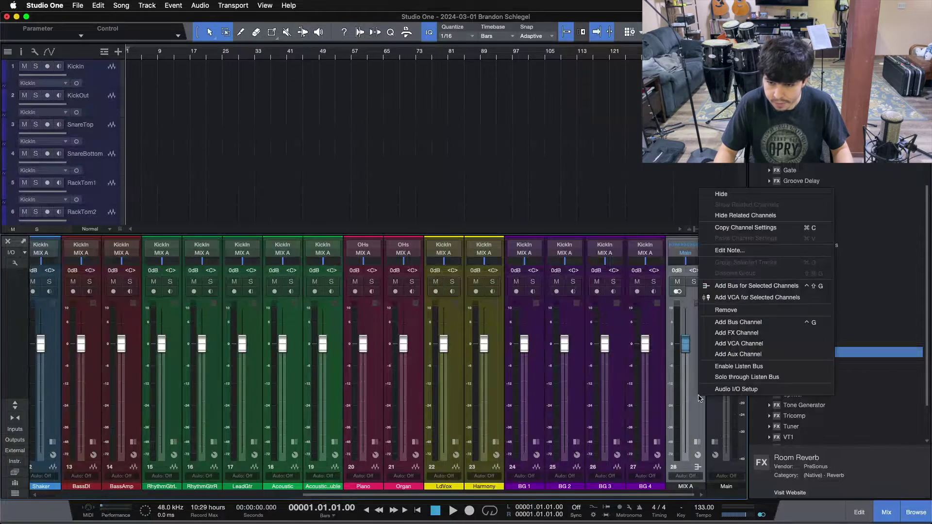
left_click(723, 297)
double_click(683, 487)
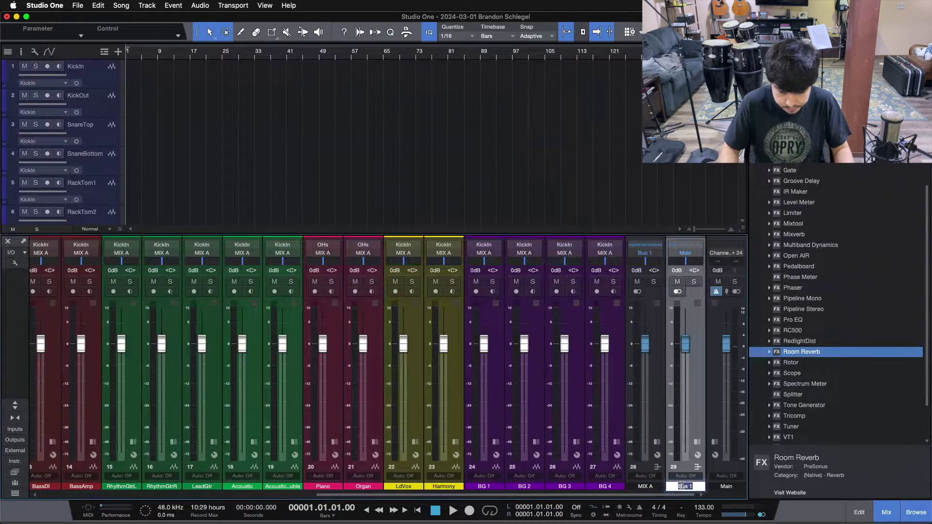
type("MIXBUS")
key("Return")
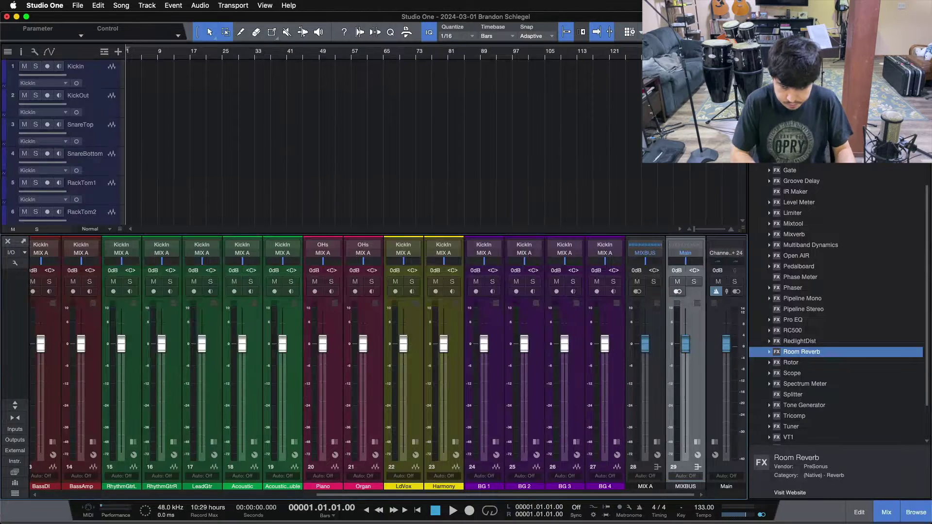
Examine the MIX A, MIXBUS and Main channels to follow the signal routing between them.
left_click(654, 374)
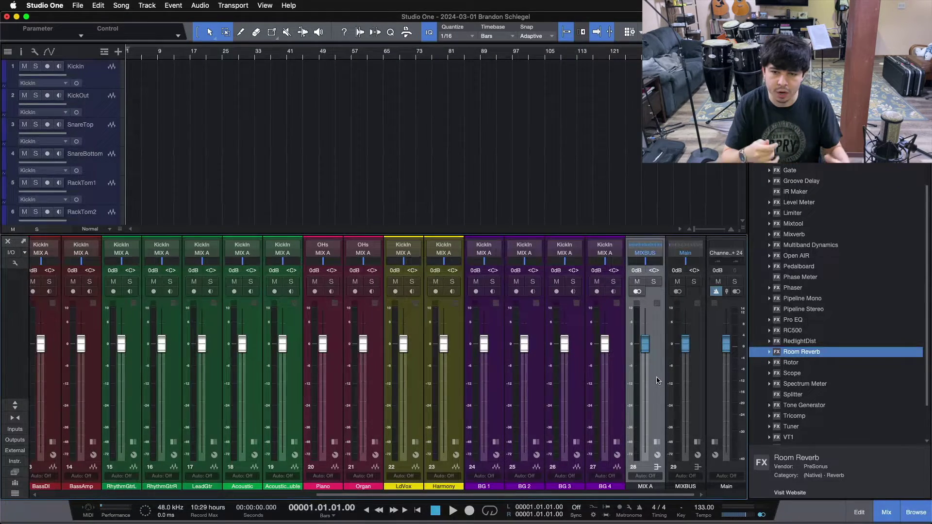
left_click(693, 388)
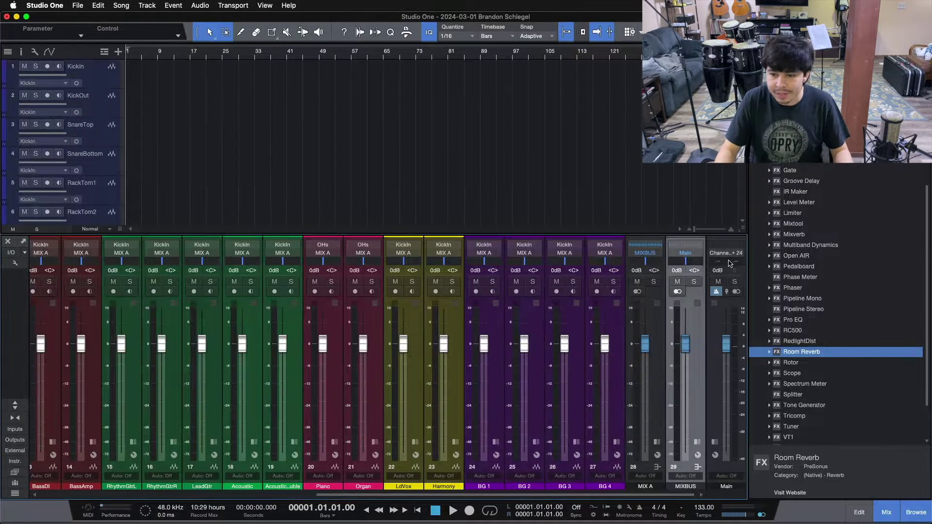
left_click(715, 393)
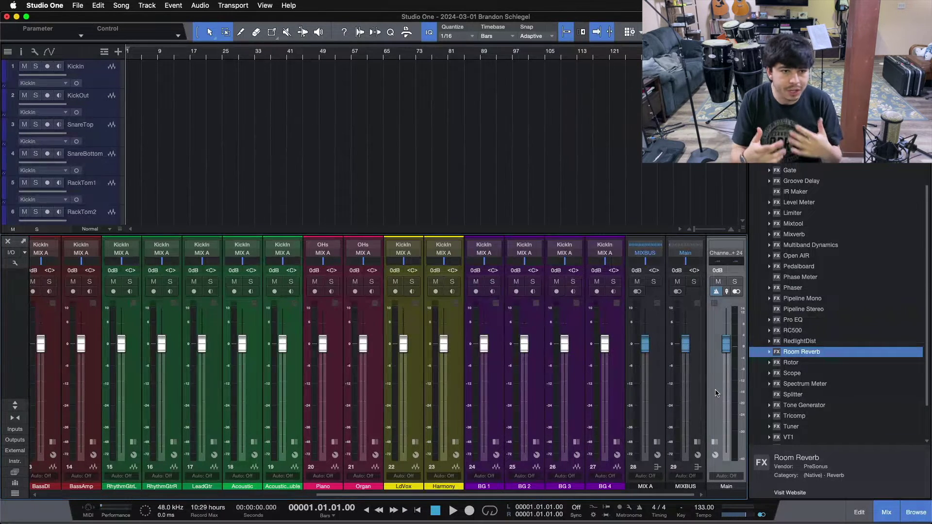
left_click(698, 370)
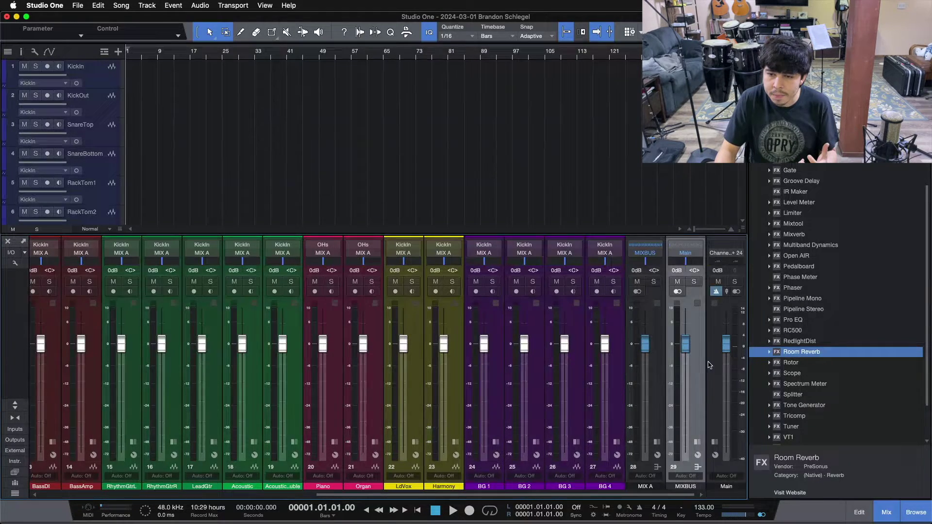
left_click(712, 383)
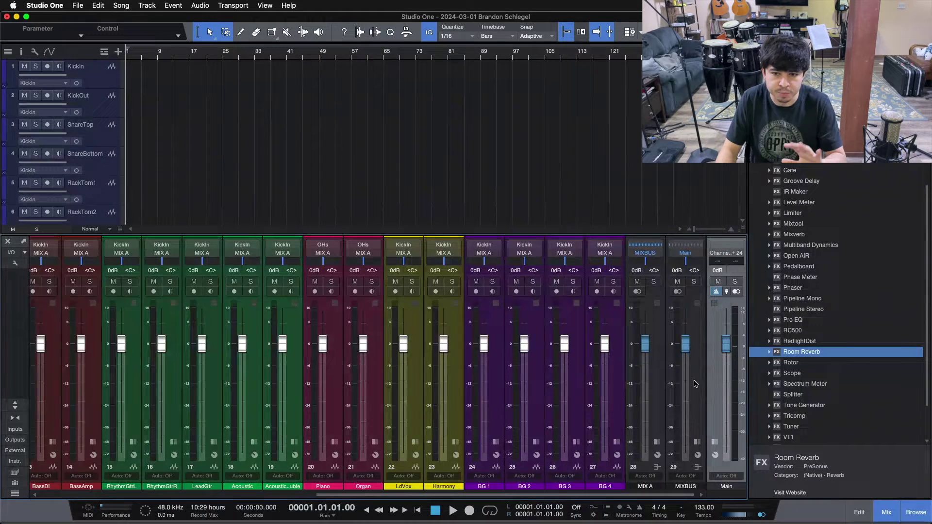
left_click(697, 361)
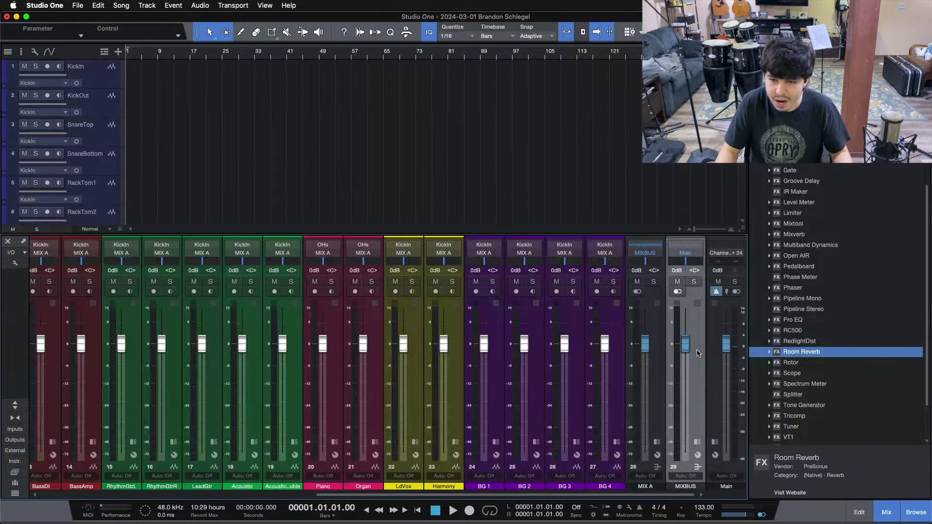
left_click(651, 399)
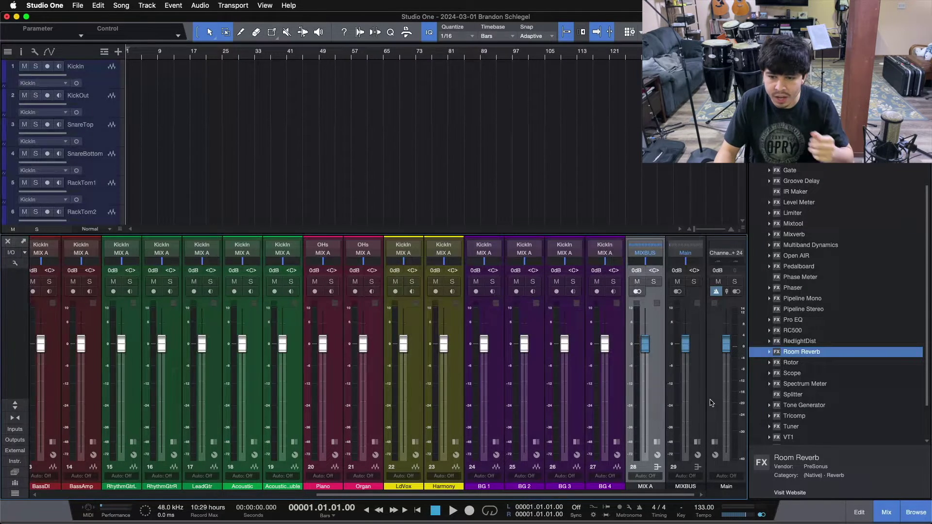
Add a bus for the drum and percussion channels from KickIn through Shaker.
left_click_drag(634, 499, 311, 501)
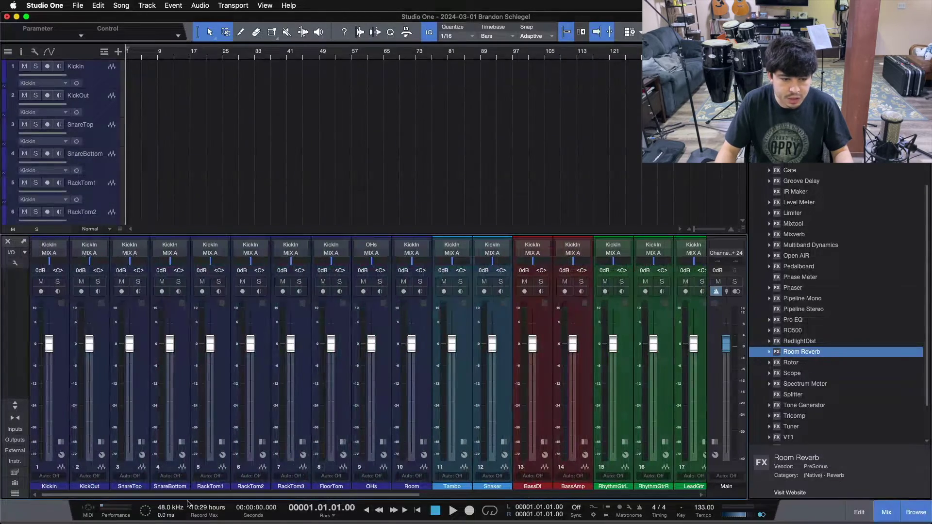
left_click(62, 395)
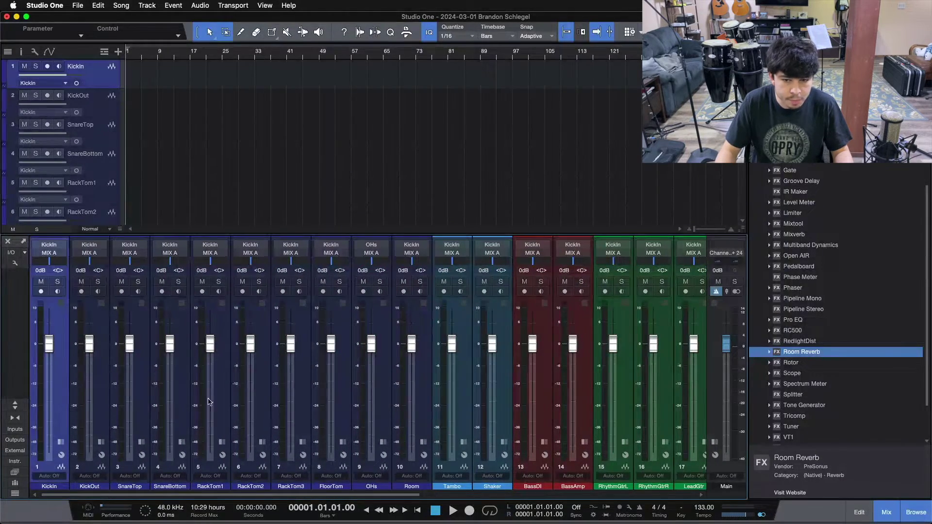
left_click(505, 374, "shift")
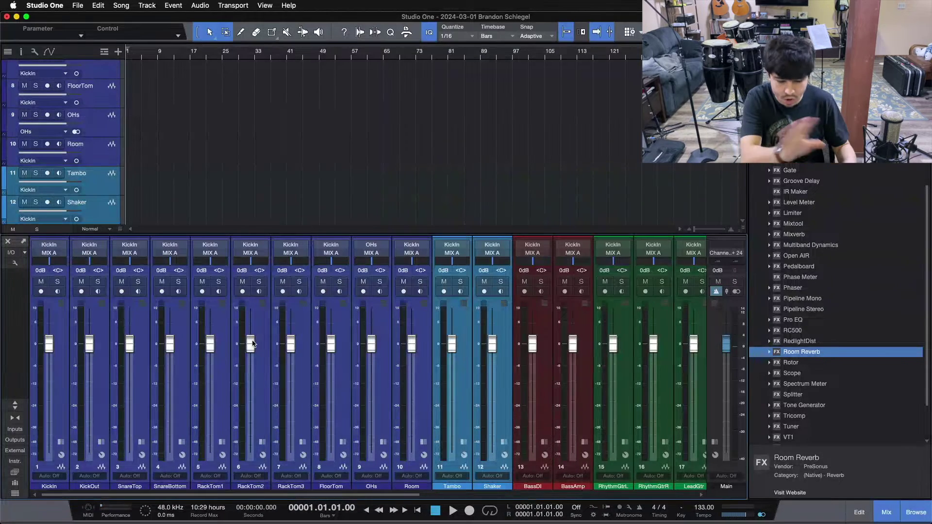
key("shift+b")
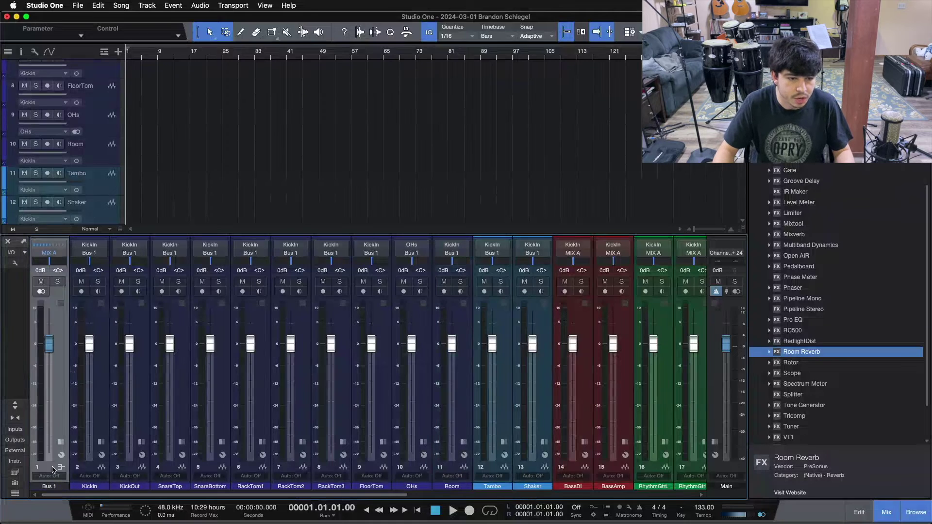
Rename the drum and percussion bus as DRUMS and color it blue like the drum tracks.
double_click(54, 487)
type("DRUMS")
key("Return")
left_click(55, 489)
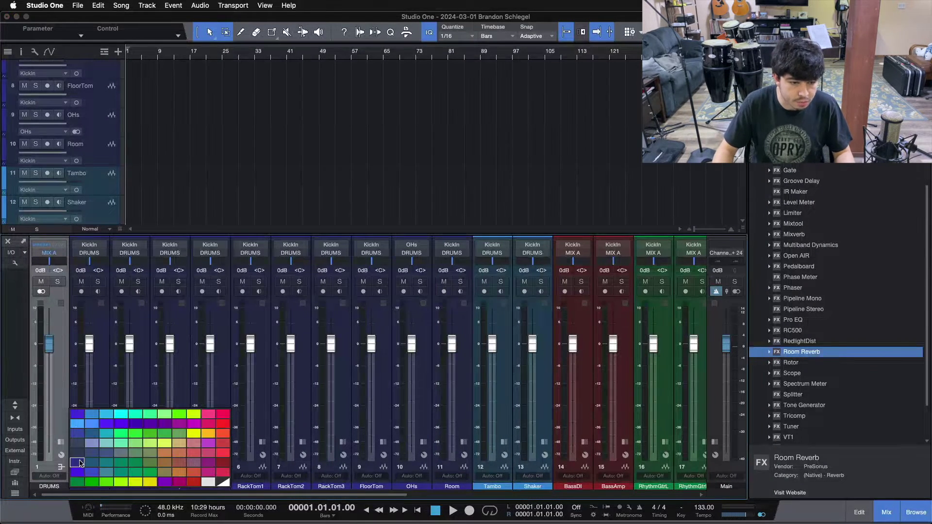
left_click(81, 462)
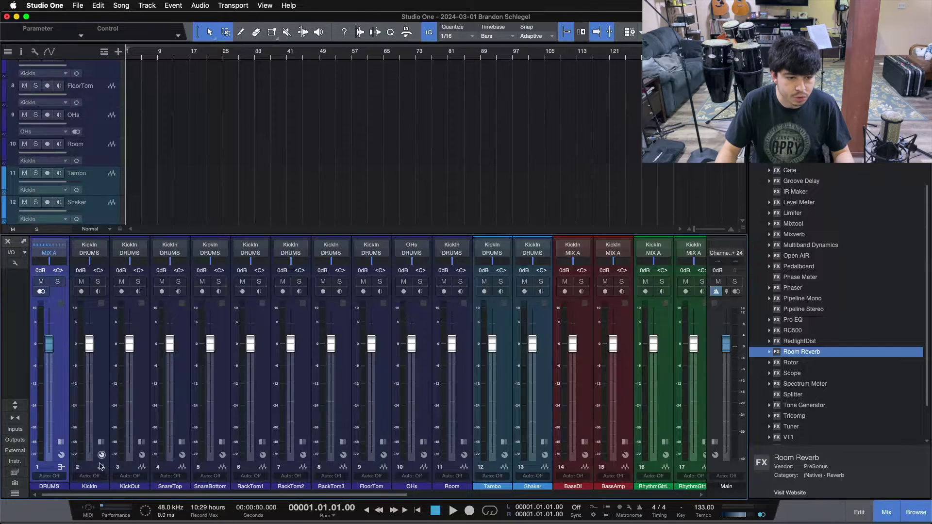
Add a bus for the BassDI and BassAmp channels.
left_click_drag(115, 495, 277, 490)
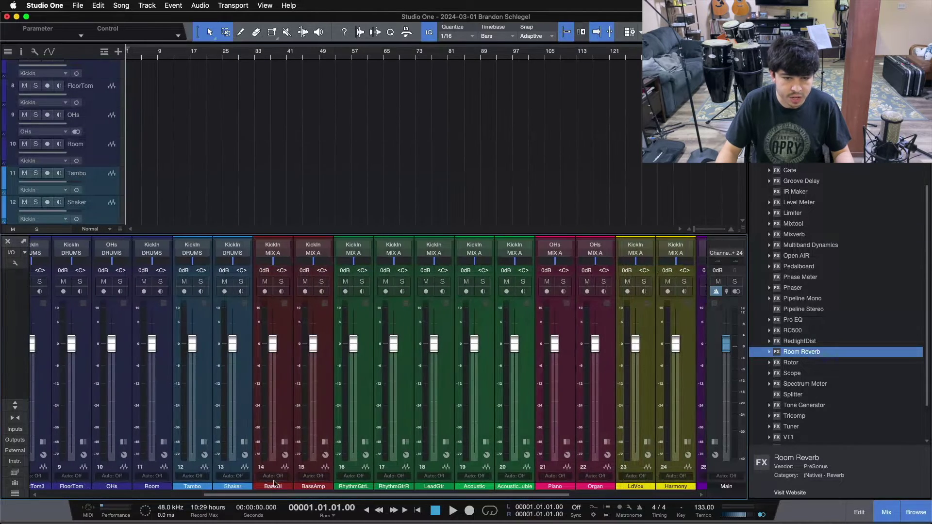
left_click(282, 396)
left_click(322, 383, "shift")
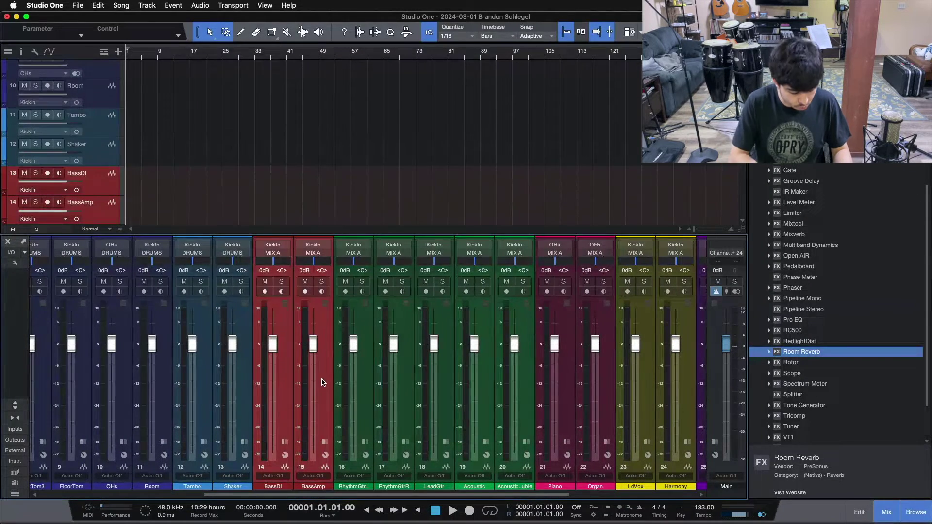
key("shift+b")
left_click_drag(361, 417, 272, 461)
Rename the bus for the BassDI and BassAmp channels as BASS and color it red like the bass tracks.
double_click(273, 486)
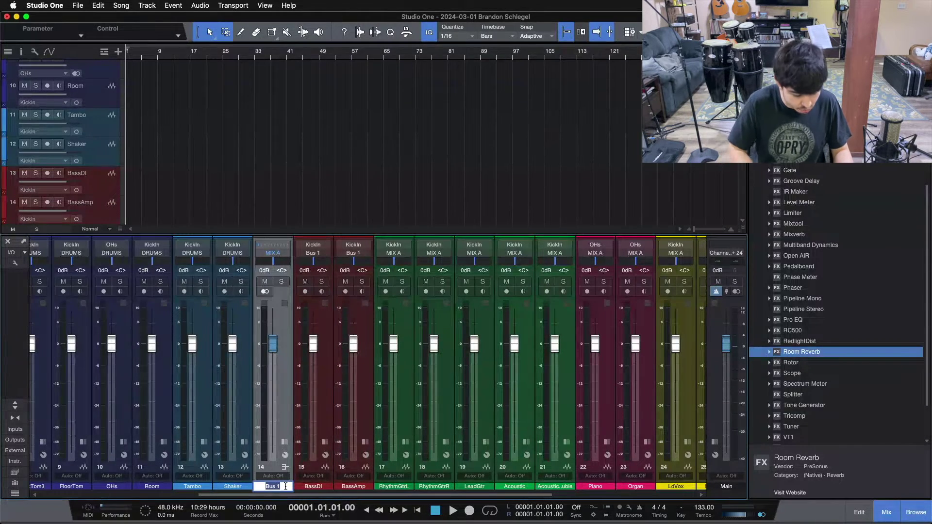
type("BASS")
key("Return")
left_click(287, 487)
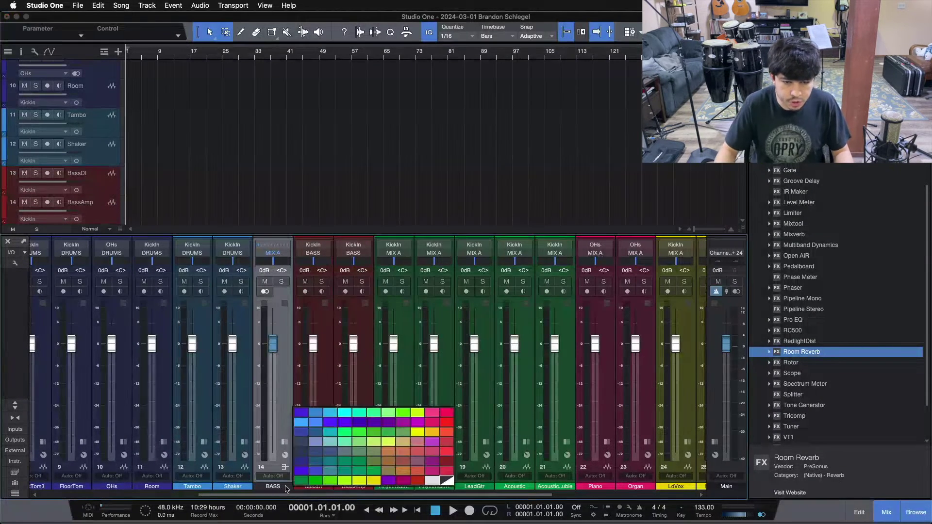
left_click(446, 461)
Add a bus for the RhythmGtrL, RhythmGtrR and LeadGtr channels and place it directly before RhythmGtrL.
scroll(340, 495, "right", 5)
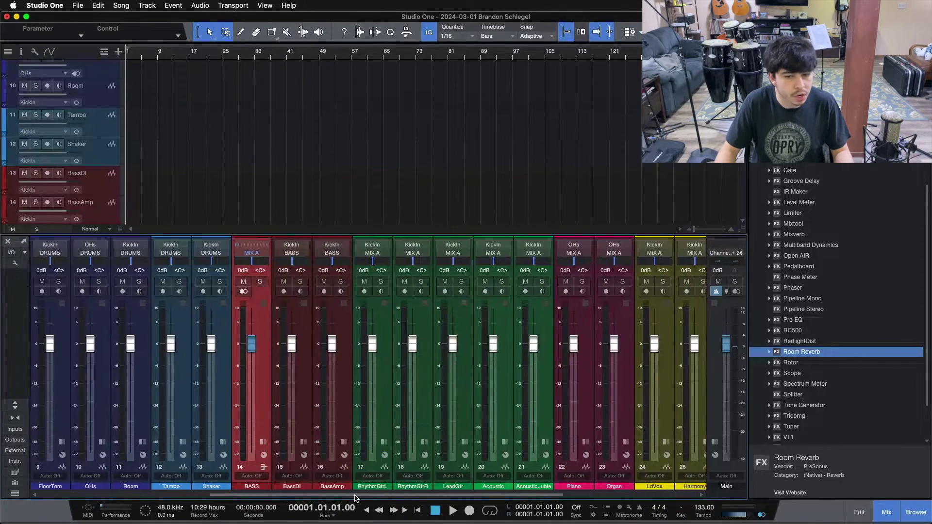
left_click(292, 384)
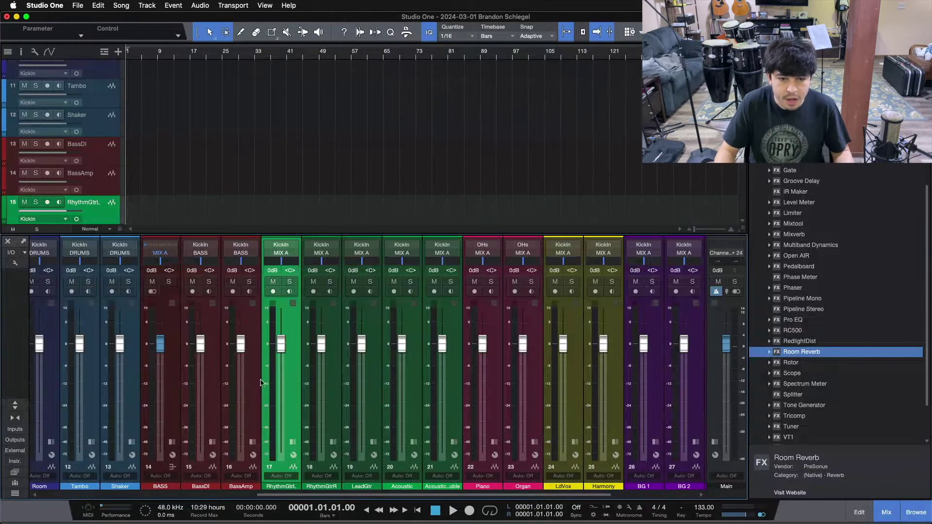
left_click(369, 388, "shift")
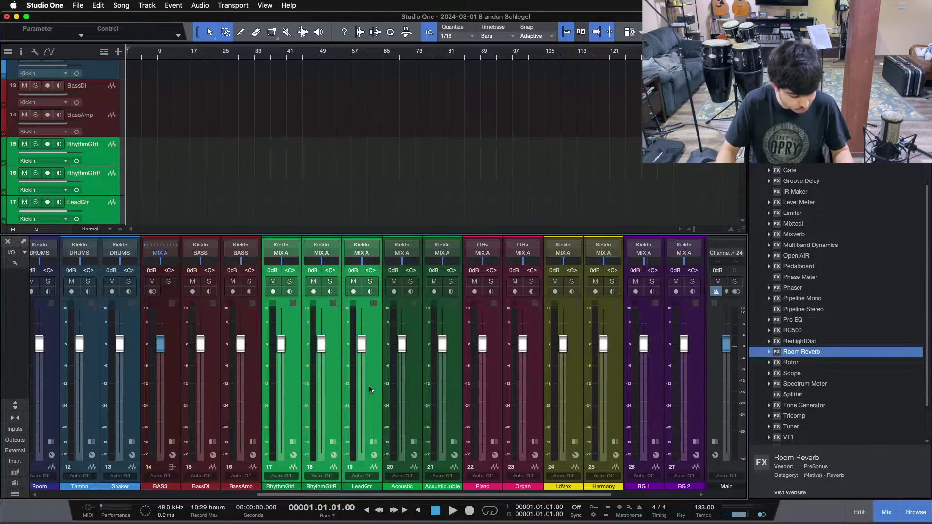
key("shift+b")
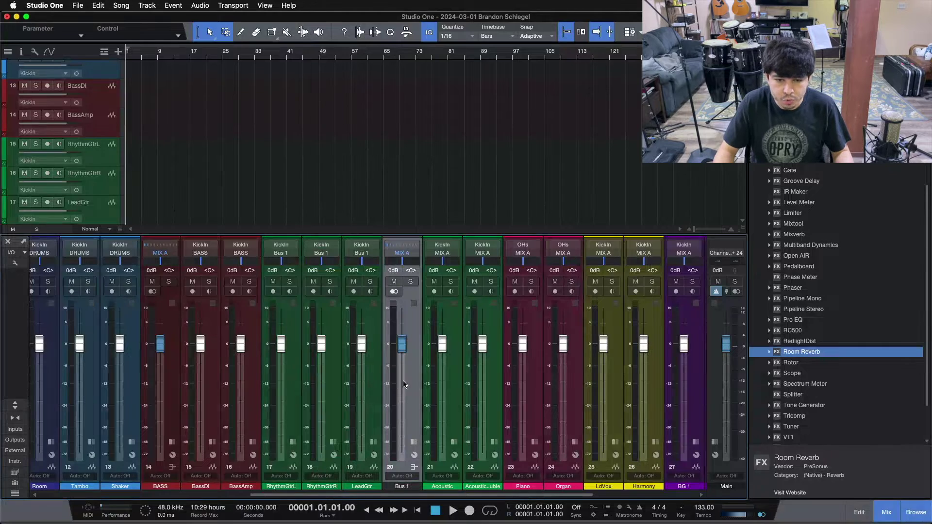
left_click_drag(407, 386, 277, 396)
Rename the electric guitar bus as ELECTRICS and color it green like the guitar tracks.
double_click(286, 487)
type("ELECTRICS")
key("Return")
left_click(289, 488)
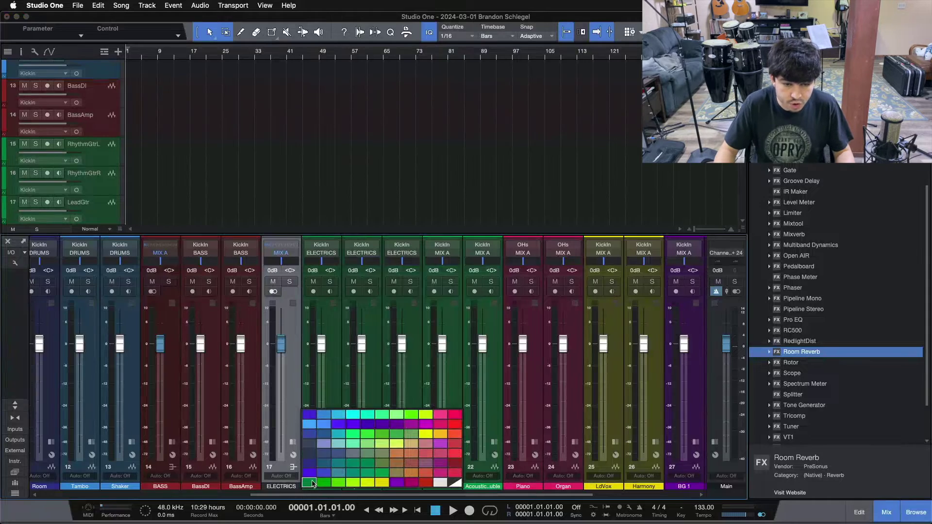
left_click(311, 481)
Add a bus for the Acoustic channel and its double, and place it directly before the Acoustic channel.
left_click(448, 401)
left_click(489, 407, "shift")
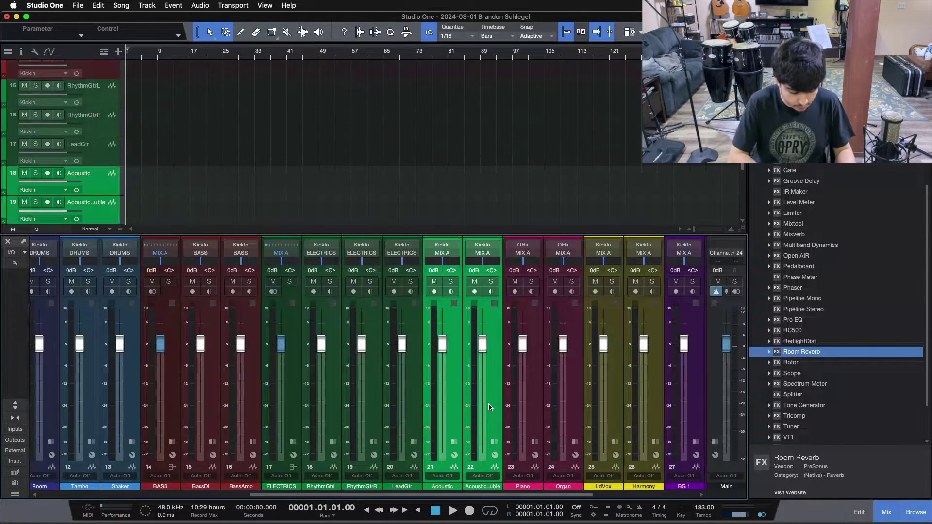
key("shift+b")
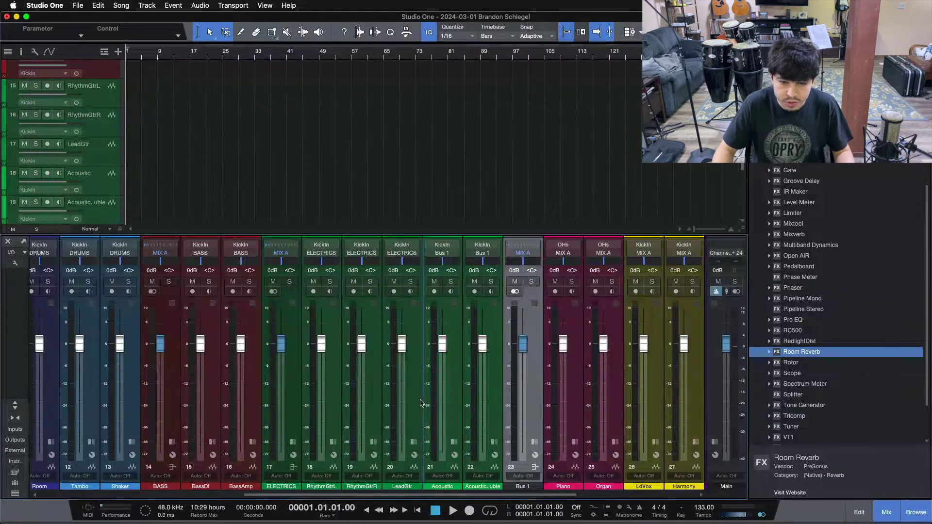
left_click_drag(417, 399, 418, 400)
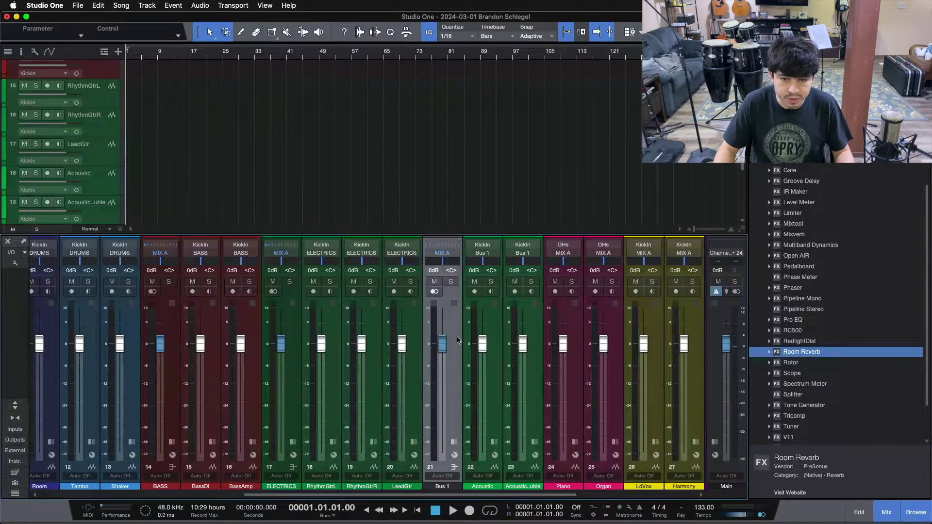
Rename the acoustic guitar bus as ACOUSTICS and color it green like the acoustic tracks.
double_click(445, 487)
type("ACOUS")
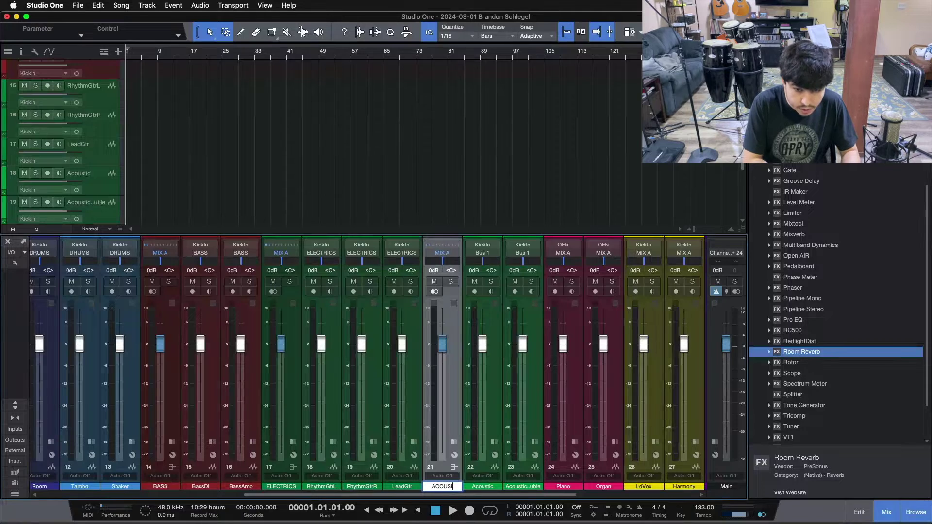
type("TICS")
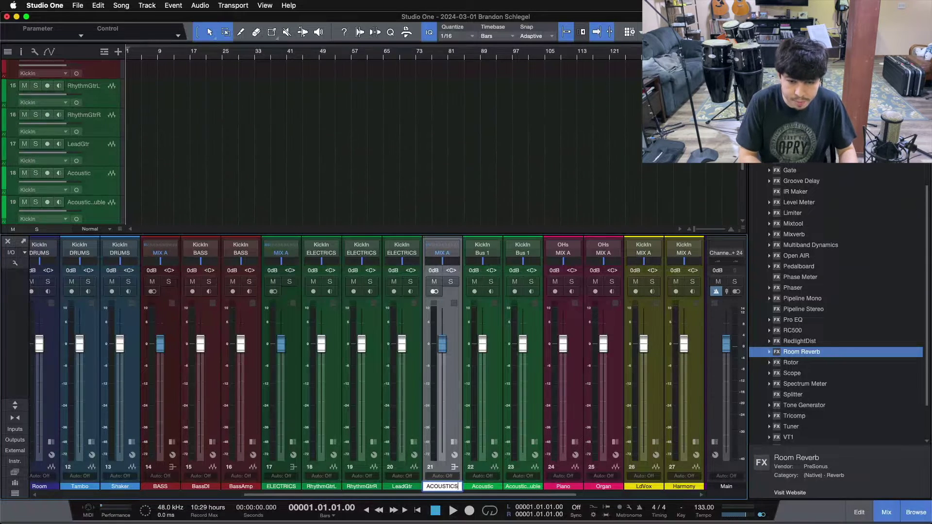
key("Return")
left_click(450, 493)
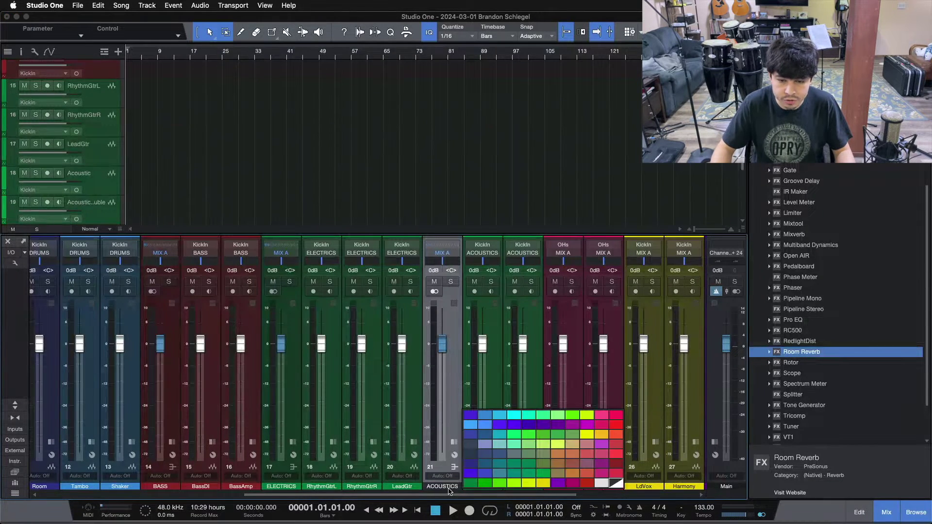
left_click(550, 473)
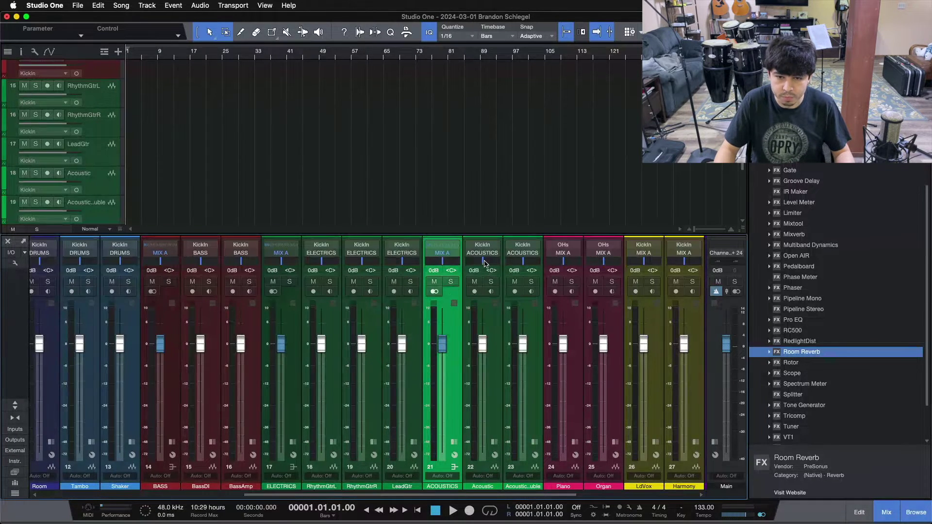
Pan the Acoustic channel fully left and its double fully right.
left_click_drag(484, 263, 389, 272)
left_click_drag(523, 262, 617, 277)
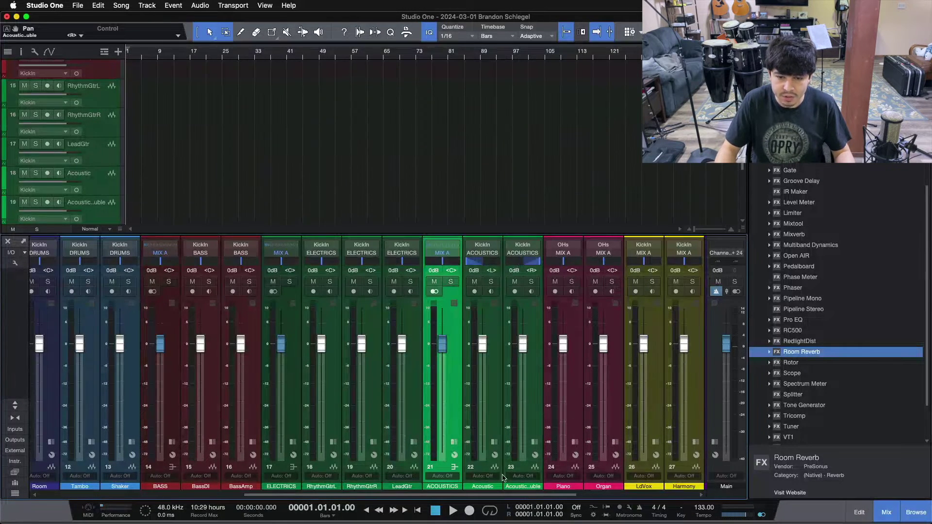
Add a bus for the Piano and Organ channels and place it directly before Piano.
scroll(490, 464, "right", 5)
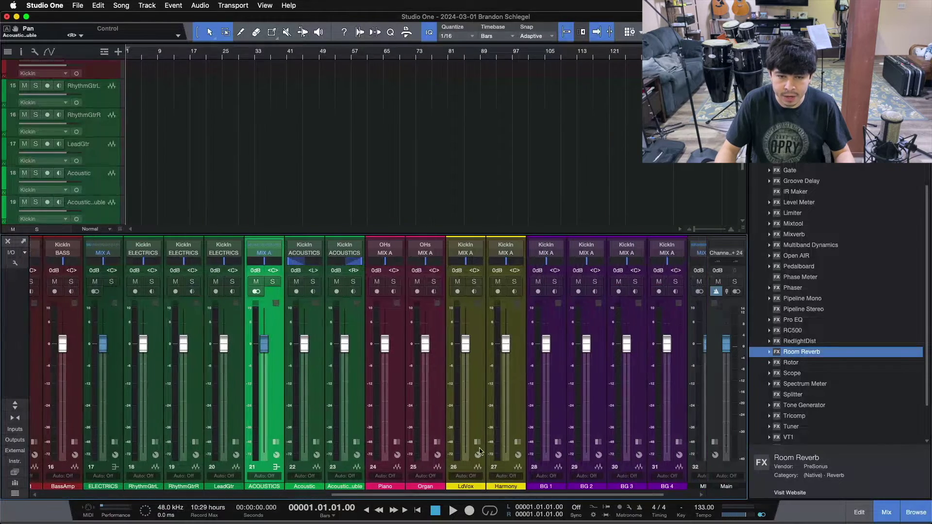
left_click(400, 395)
left_click(439, 390, "shift")
key("shift+b")
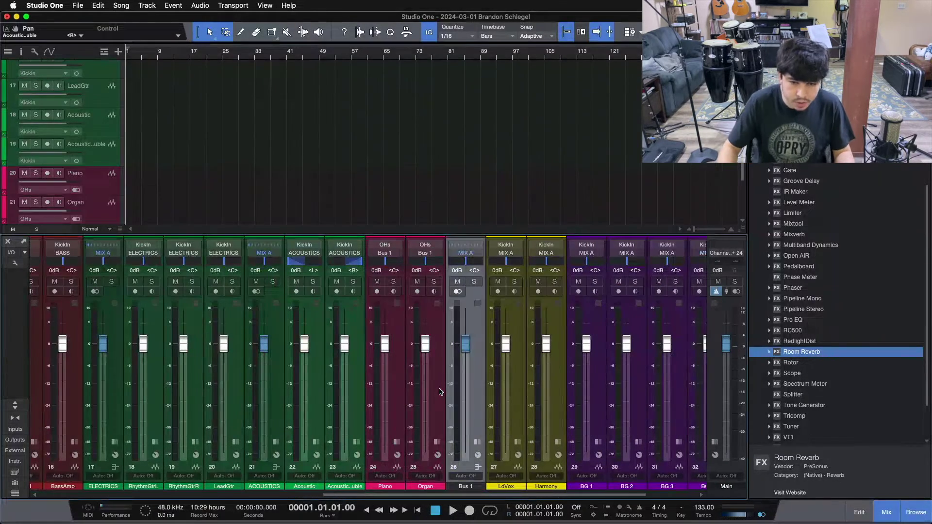
left_click_drag(474, 487, 385, 495)
Rename the Piano and Organ bus as KEYS and color it pink like the keyboard tracks.
double_click(384, 487)
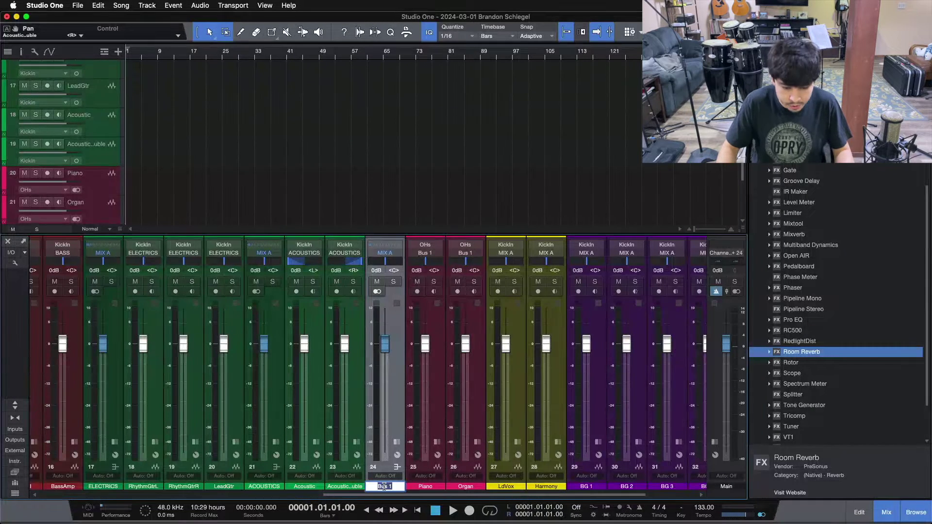
type("KEYS")
key("Return")
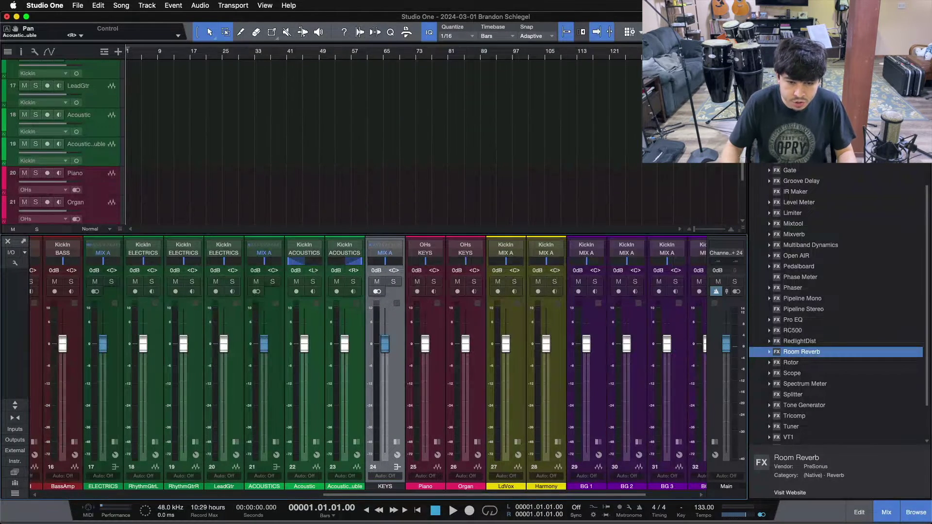
left_click(385, 490)
left_click(543, 423)
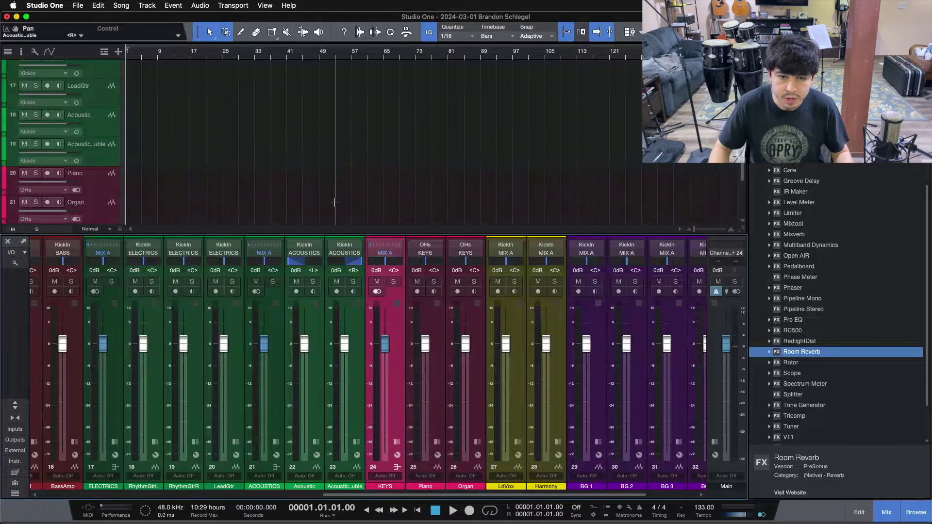
Add a bus for the LdVox and Harmony channels and place it directly before LdVox.
left_click(524, 391)
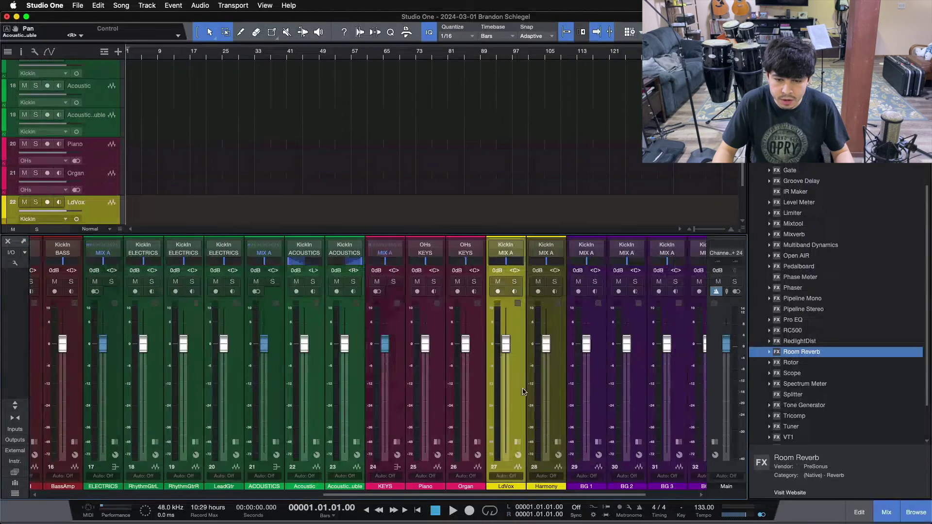
left_click(558, 393, "shift")
key("shift+b")
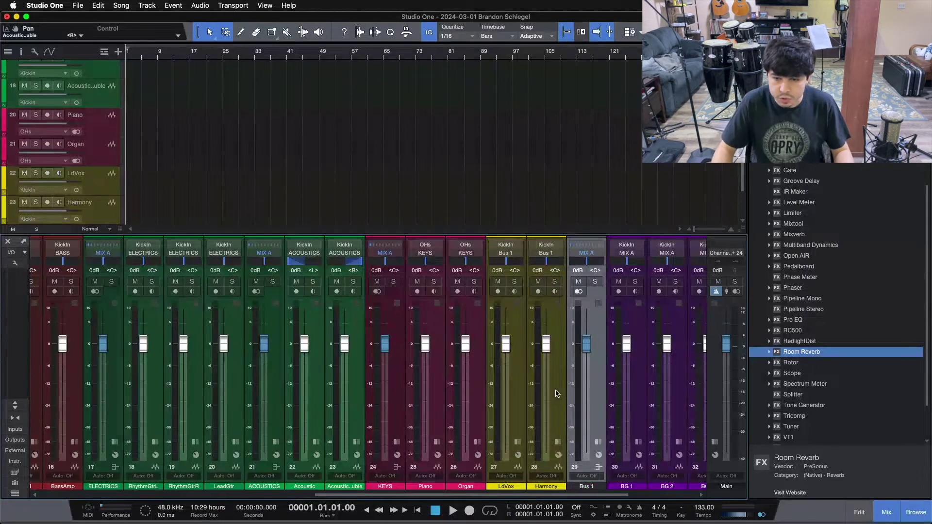
left_click_drag(587, 487, 515, 492)
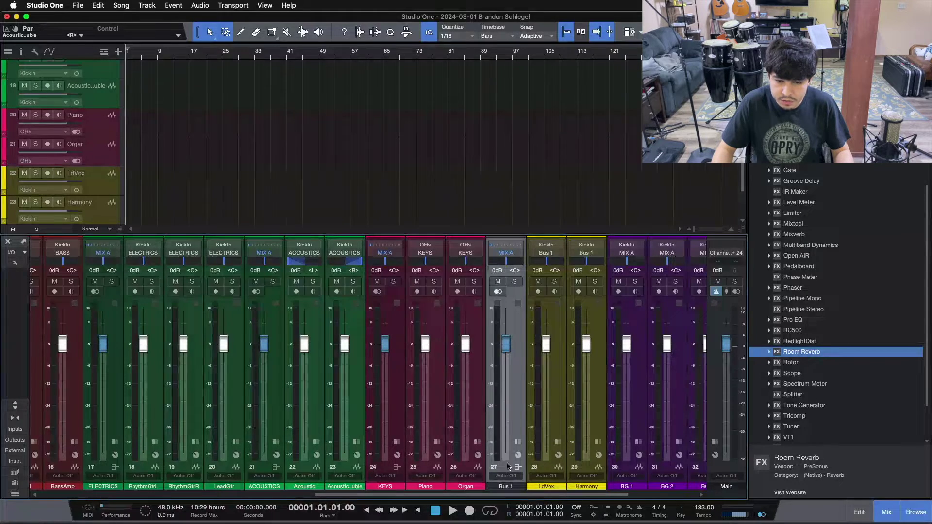
Rename the lead and harmony vocal bus as VOX and color it yellow like the vocal tracks.
double_click(512, 487)
type("VOX")
key("Return")
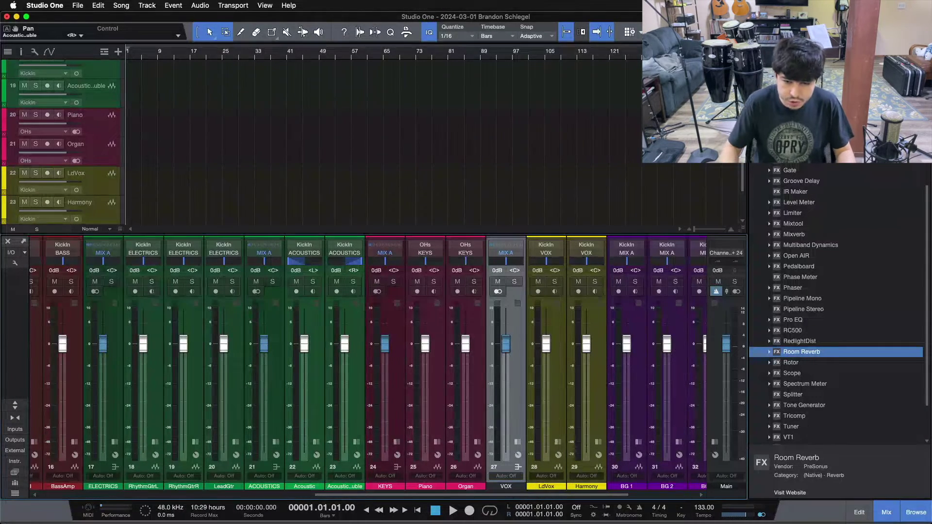
left_click(512, 488)
left_click(606, 482)
Add a bus for the BG 1 through BG 4 channels and place it directly before BG 1.
scroll(522, 494, "right", 5)
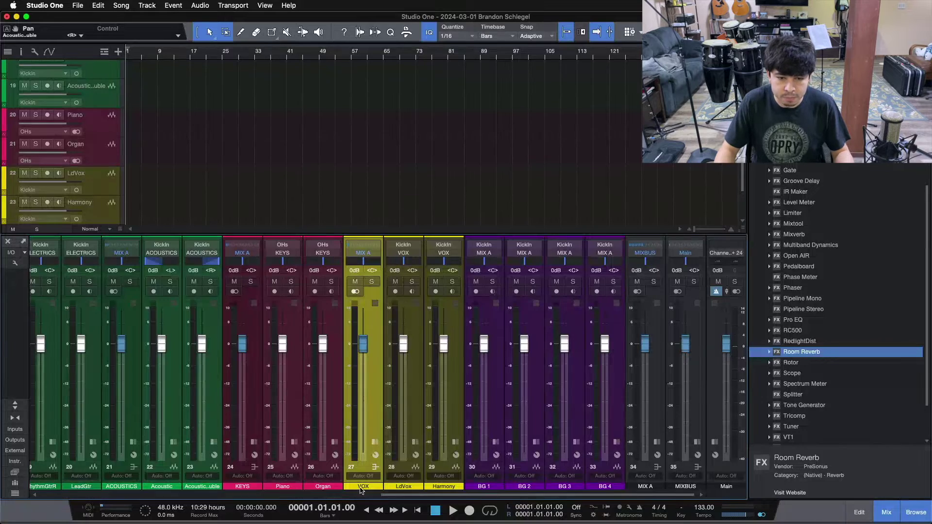
left_click(500, 398)
left_click(616, 404, "shift")
key("b")
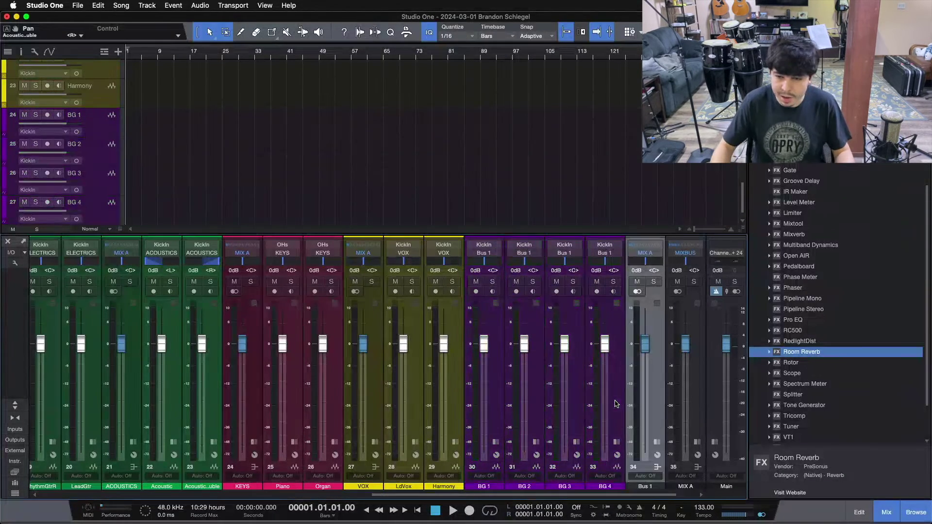
left_click_drag(487, 402, 469, 402)
Rename the background vocal bus as BGVs and color it purple like the background vocal tracks.
double_click(484, 488)
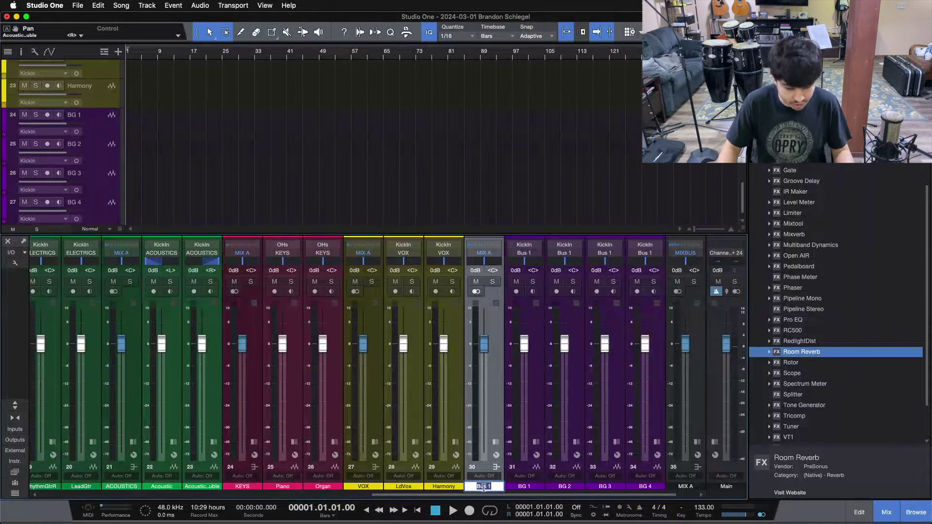
type("BGVs")
key("Return")
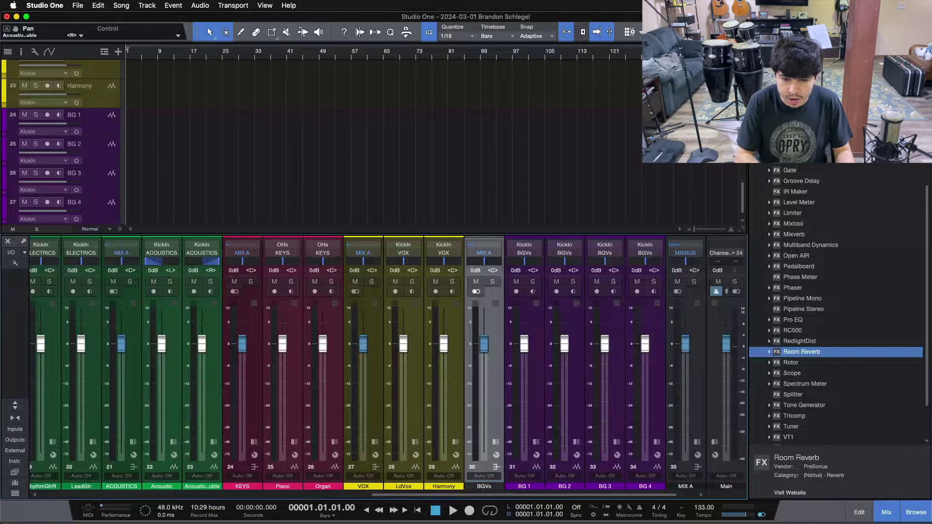
left_click(484, 488)
left_click(598, 426)
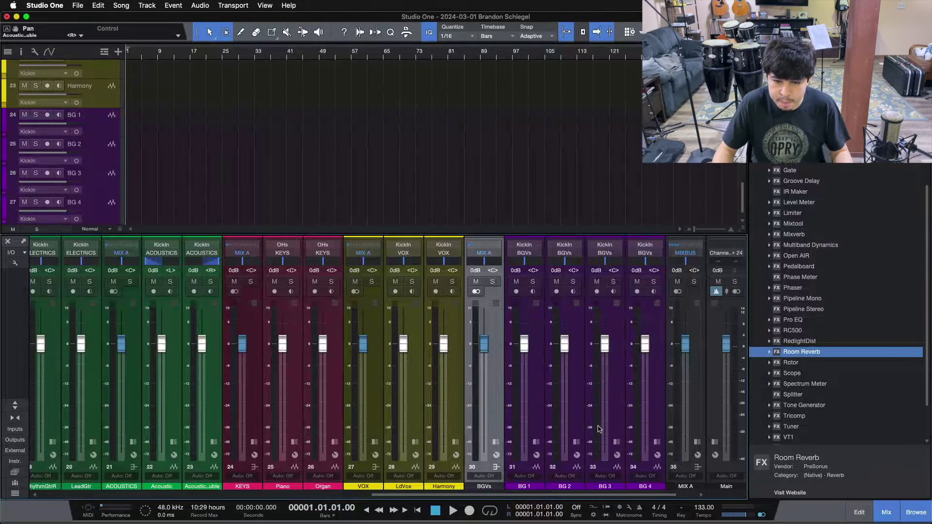
Examine which buses feed MIX A and review the mixer channels from DRUMS through MIXBUS.
scroll(495, 501, "right", 2)
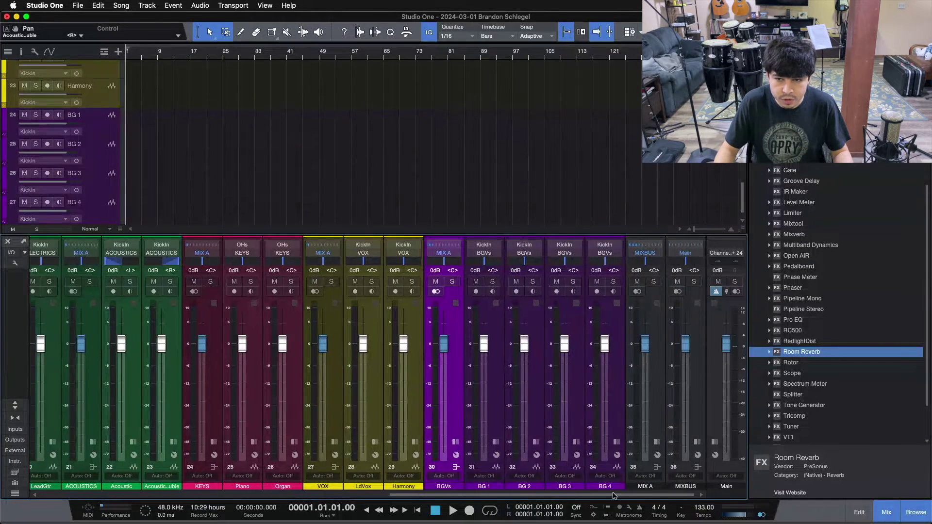
left_click(638, 250)
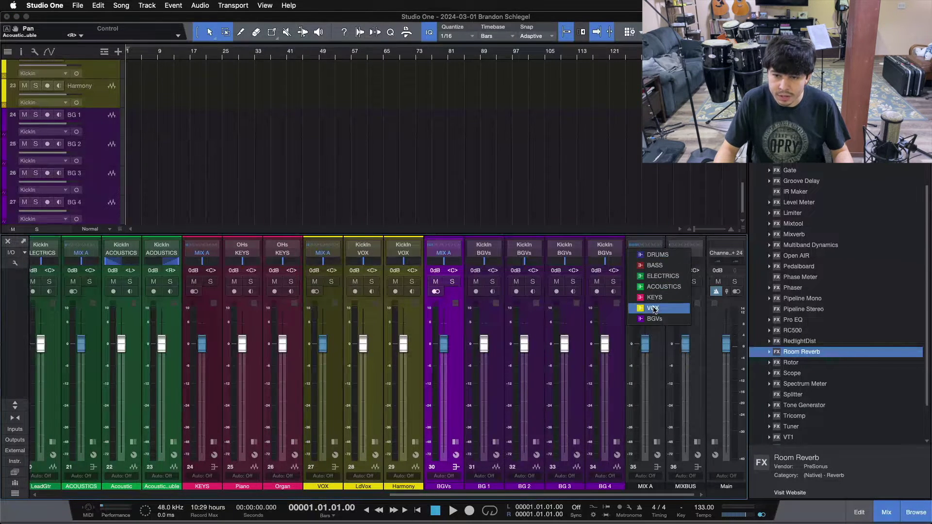
left_click(650, 402)
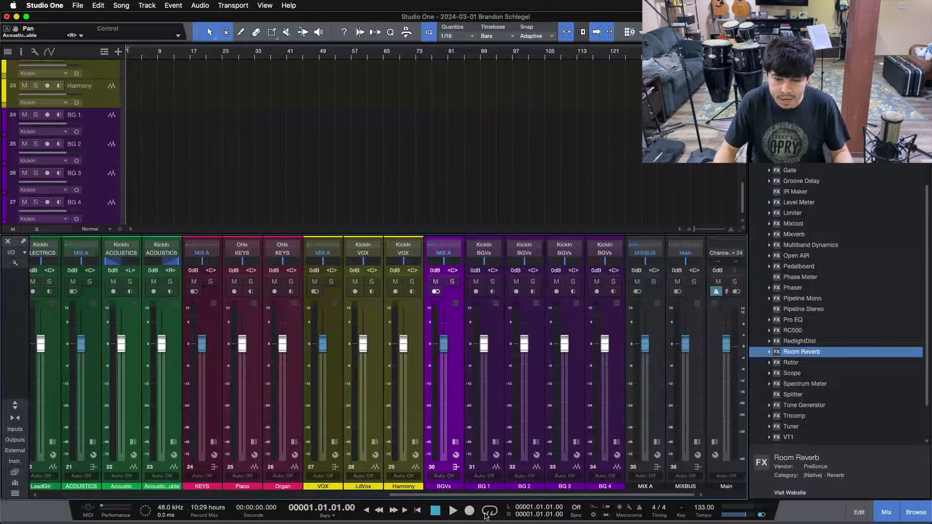
left_click_drag(486, 495, 30, 481)
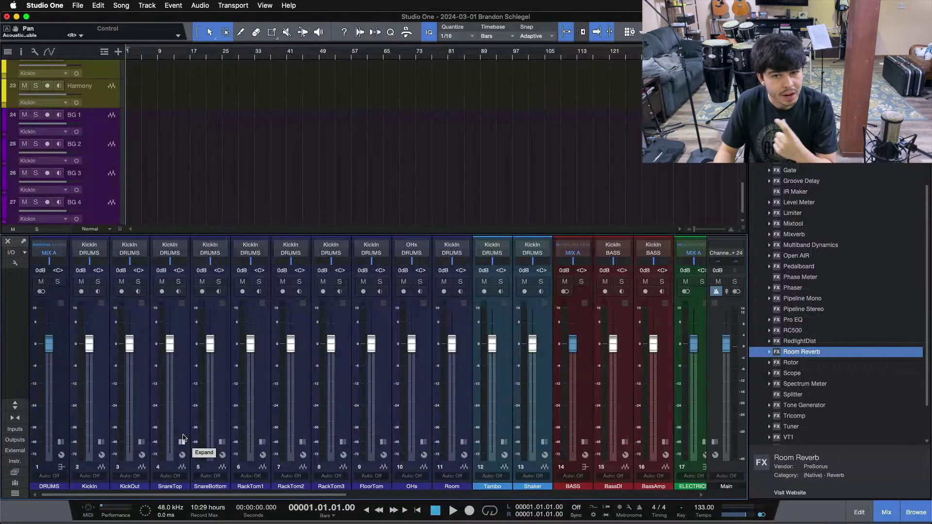
left_click_drag(141, 496, 672, 473)
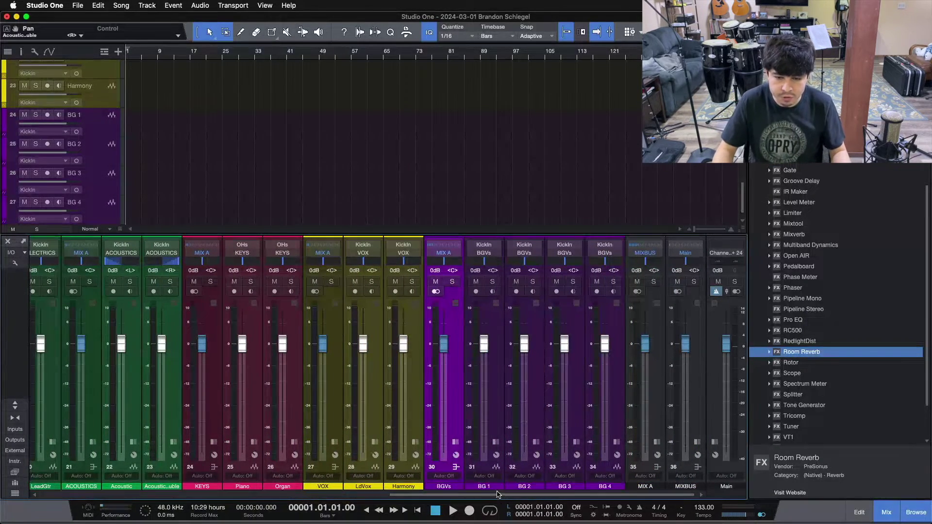
left_click_drag(500, 495, 88, 467)
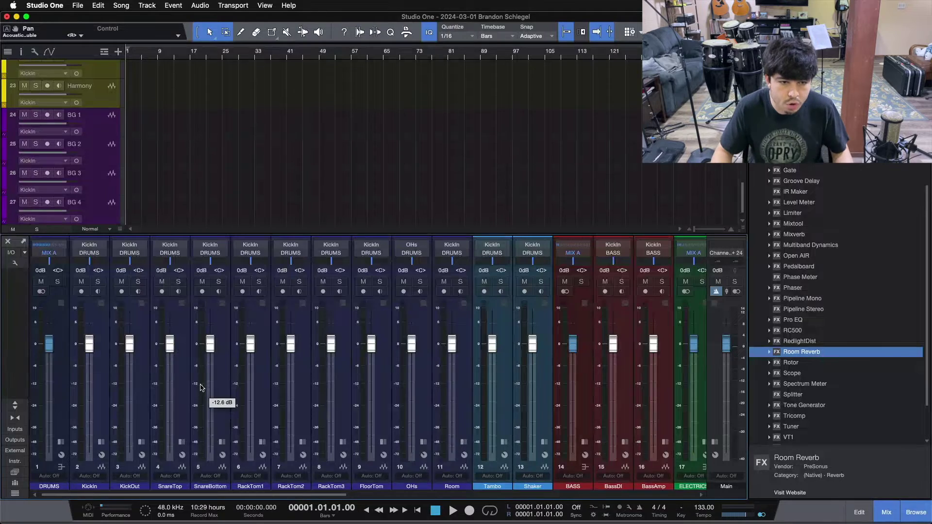
Add a bus for the KickIn and KickOut channels.
left_click(100, 407)
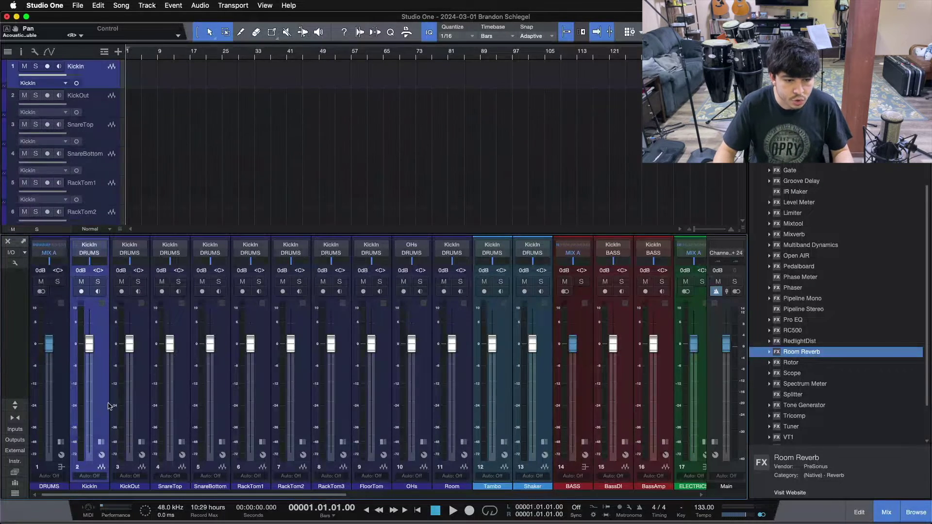
left_click(136, 400, "shift")
key("shift+b")
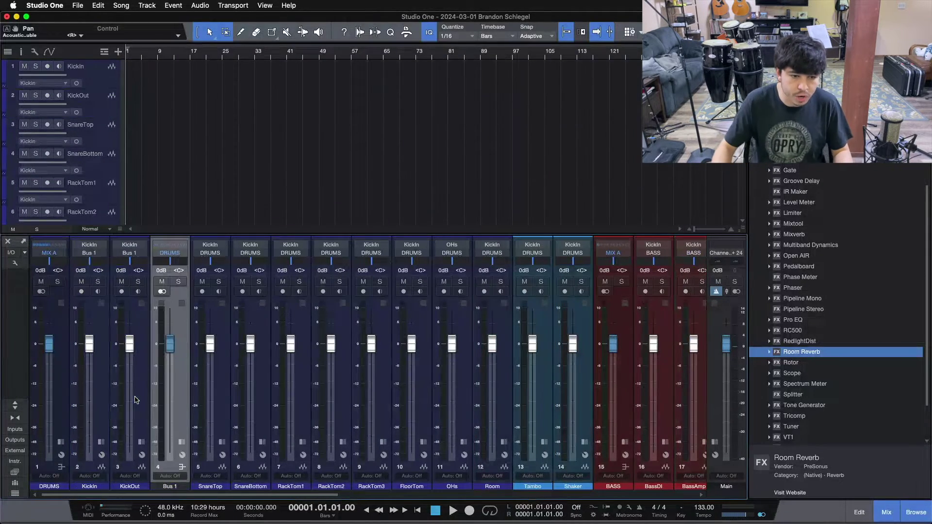
Rename the kick bus as KickLvl and color it dark blue like the drum tracks.
double_click(170, 486)
type("KickL")
key("Return")
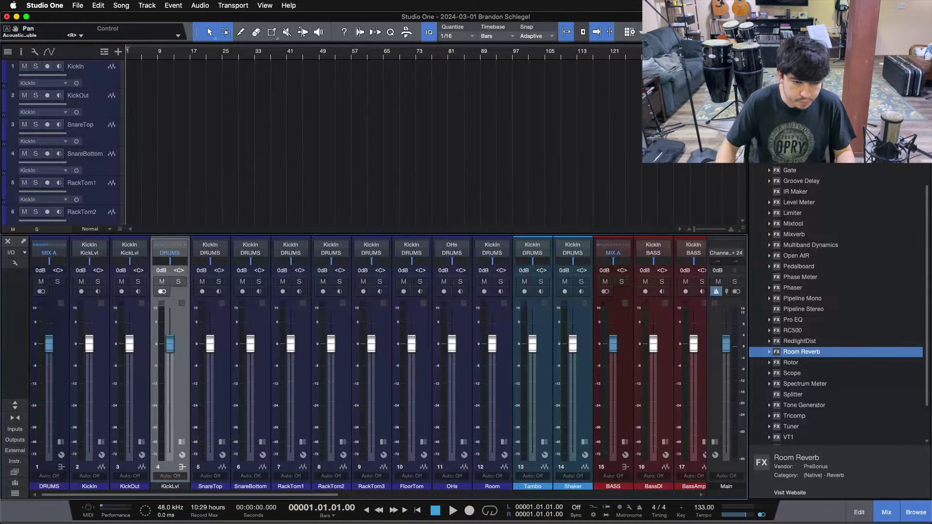
left_click(160, 467)
left_click(197, 459)
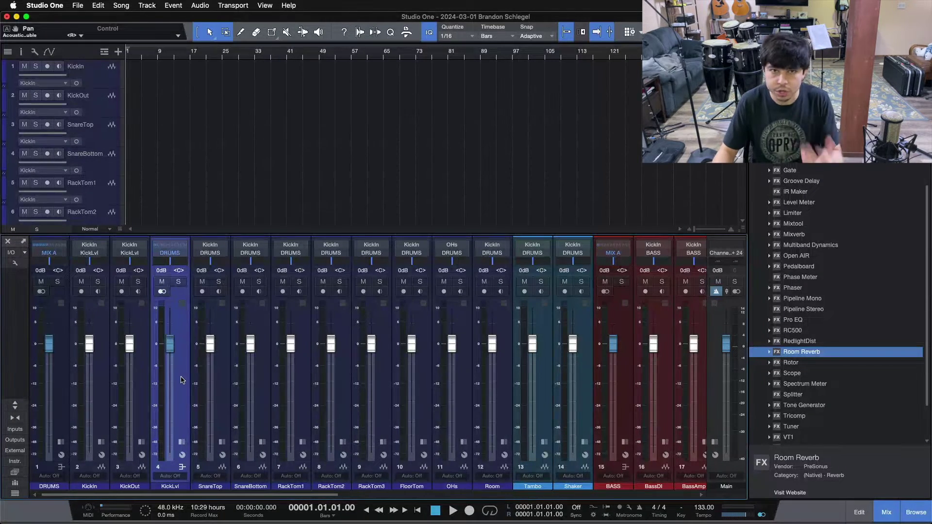
Add a bus for the SnareTop and SnareBottom channels.
left_click(226, 391)
left_click(261, 383, "shift")
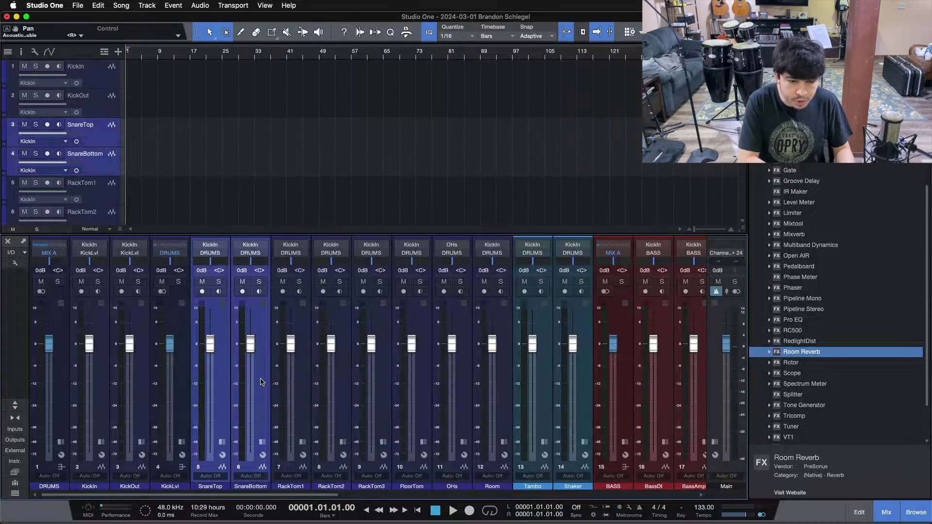
key("shift+b")
Rename the snare bus as SnareLvl and color it dark blue like the drum tracks.
double_click(295, 486)
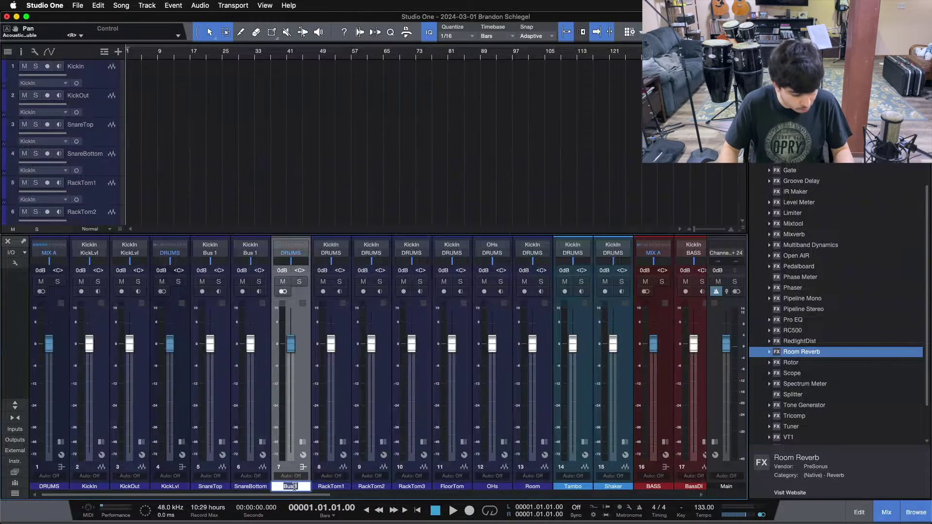
type("S")
key("Return")
left_click(295, 488)
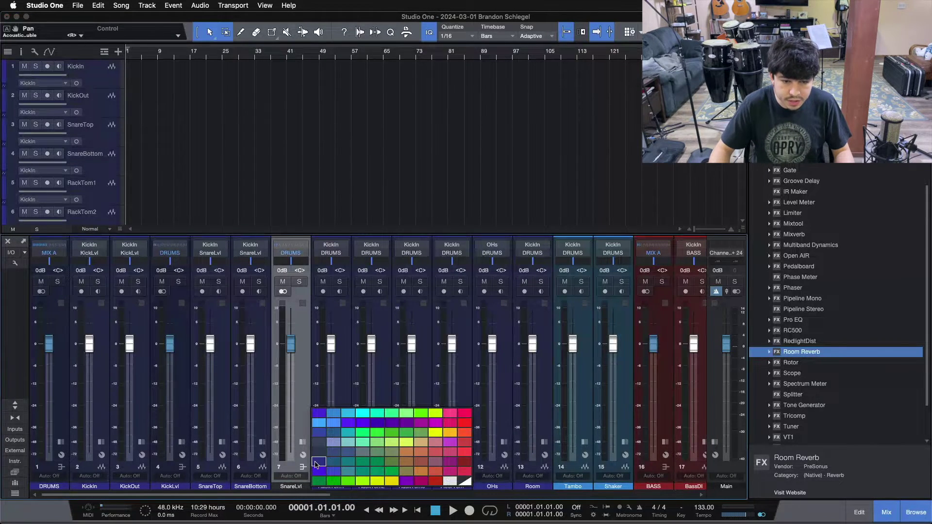
left_click(310, 441)
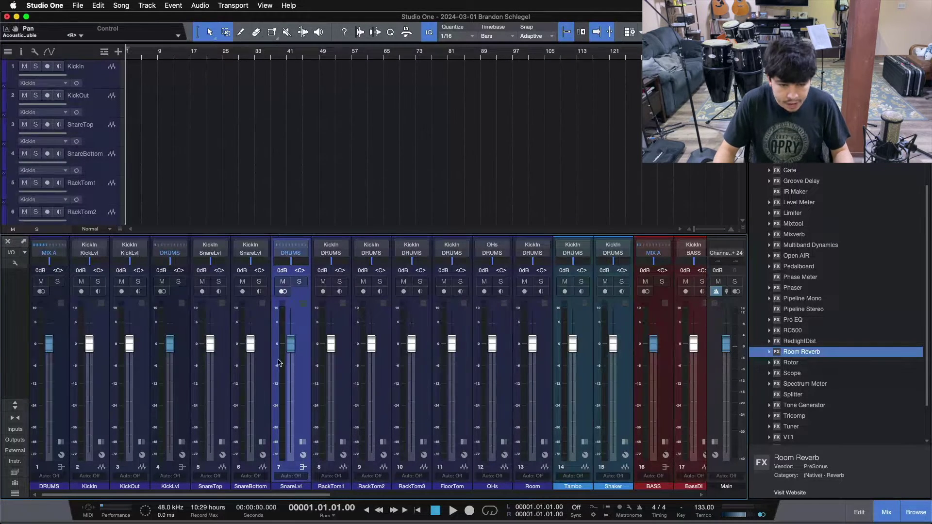
Add a bus for the tom channels from RackTom1 through FloorTom.
left_click(349, 410)
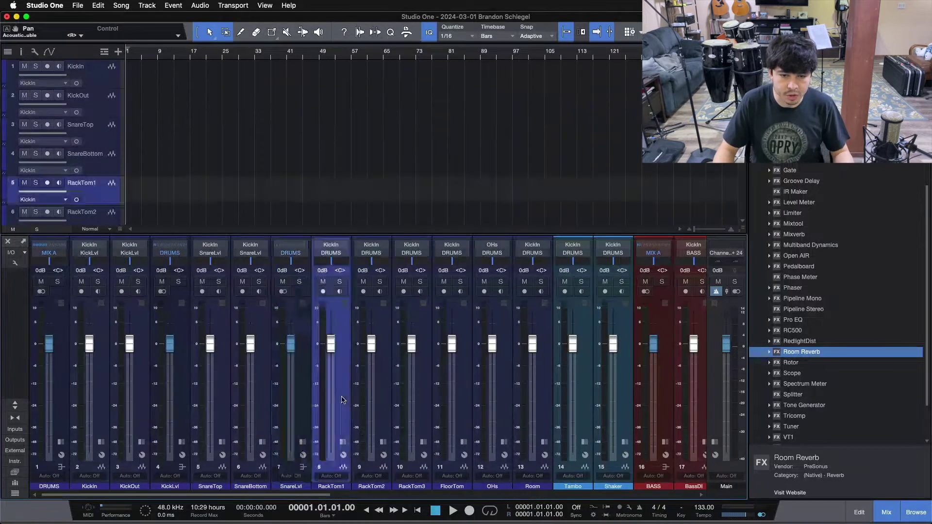
left_click(450, 404, "shift")
key("shift+b")
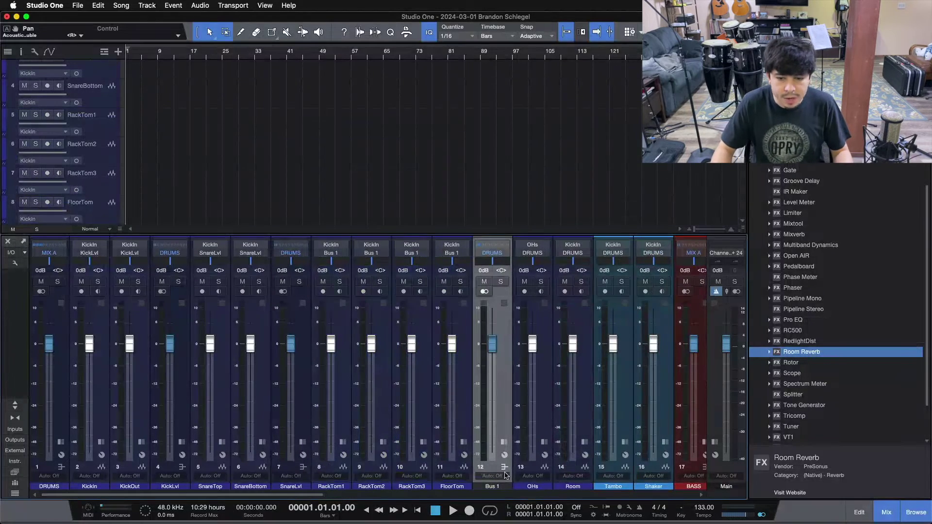
Rename the tom bus as TomsLvl and color it dark blue like the drum tracks.
double_click(501, 488)
type("TomsLvl")
key("Return")
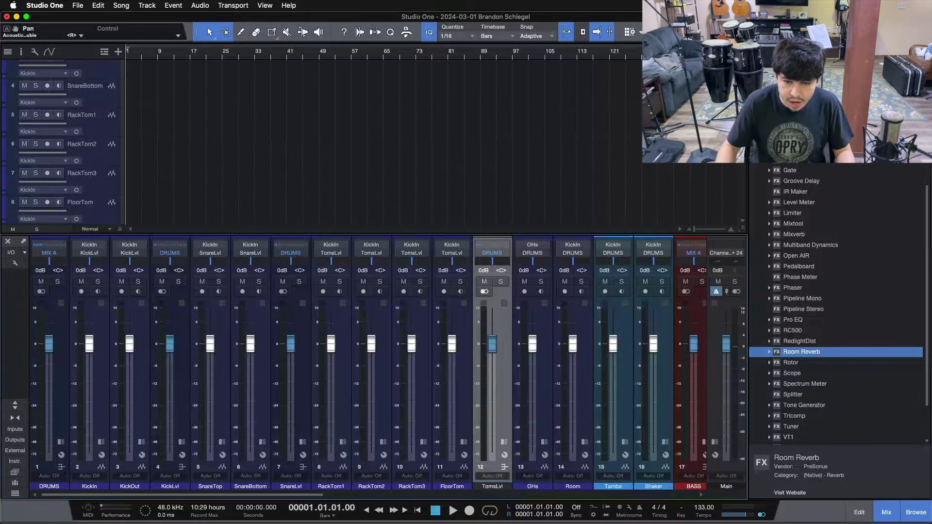
left_click(500, 491)
left_click(521, 464)
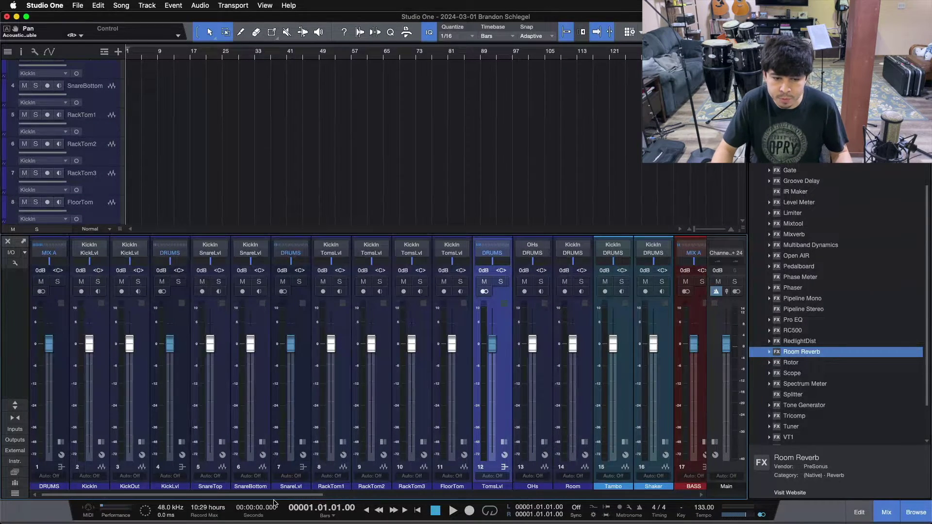
Add a bus for the RhythmGtrL and RhythmGtrR channels.
left_click_drag(275, 495, 327, 503)
left_click(410, 382)
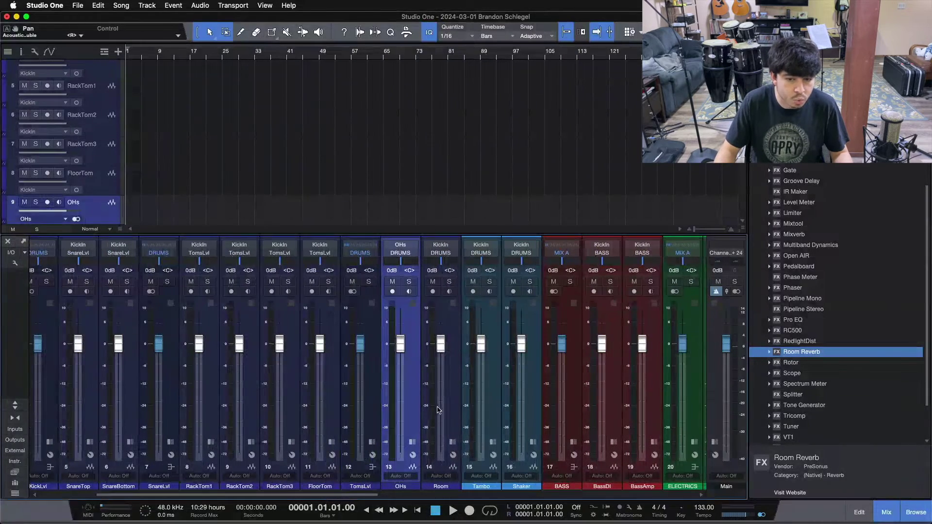
left_click_drag(211, 496, 271, 495)
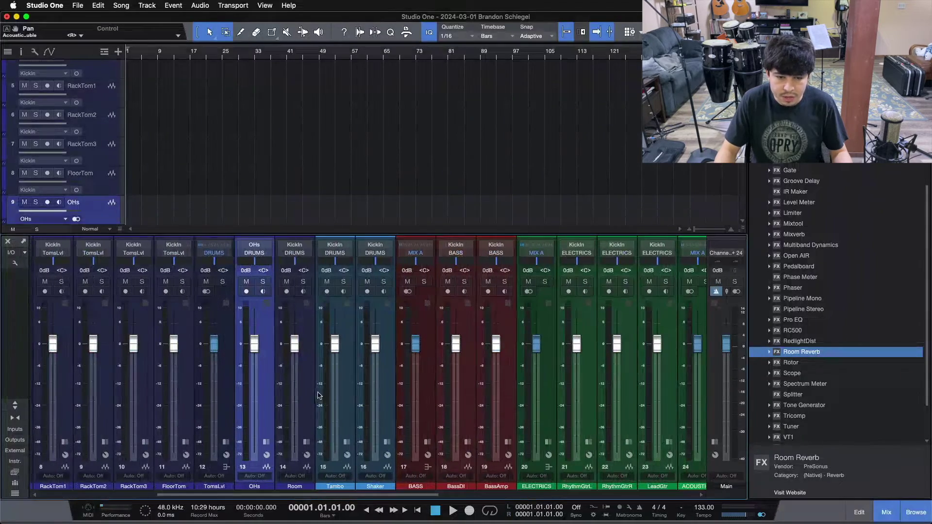
left_click_drag(388, 495, 407, 497)
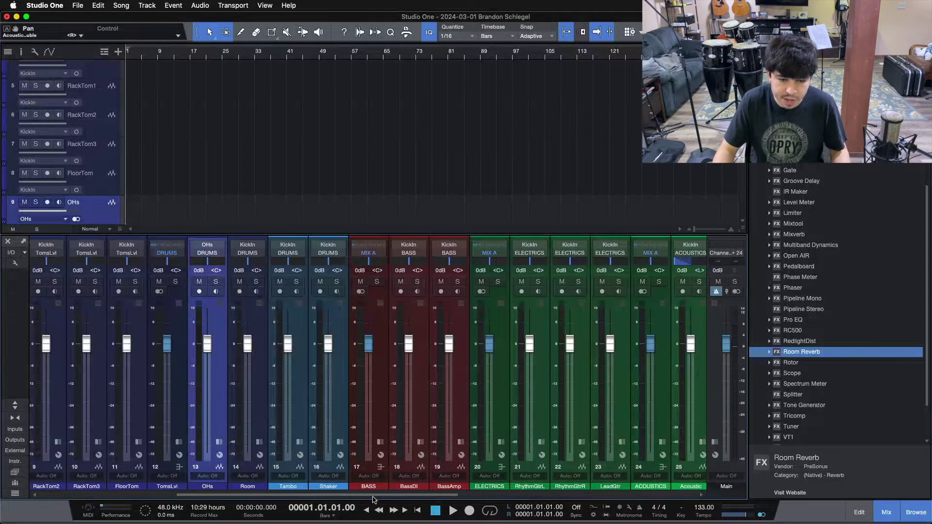
left_click_drag(381, 495, 389, 495)
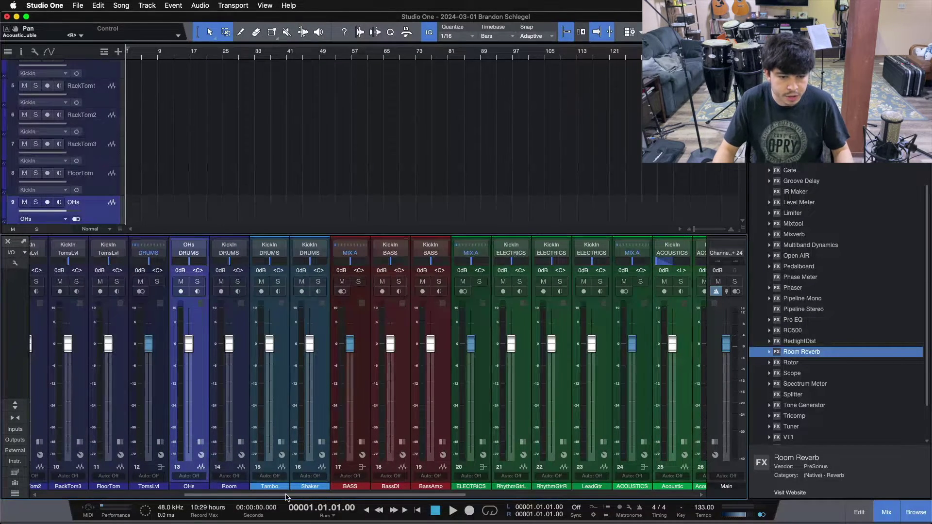
left_click_drag(287, 495, 365, 500)
left_click(330, 403)
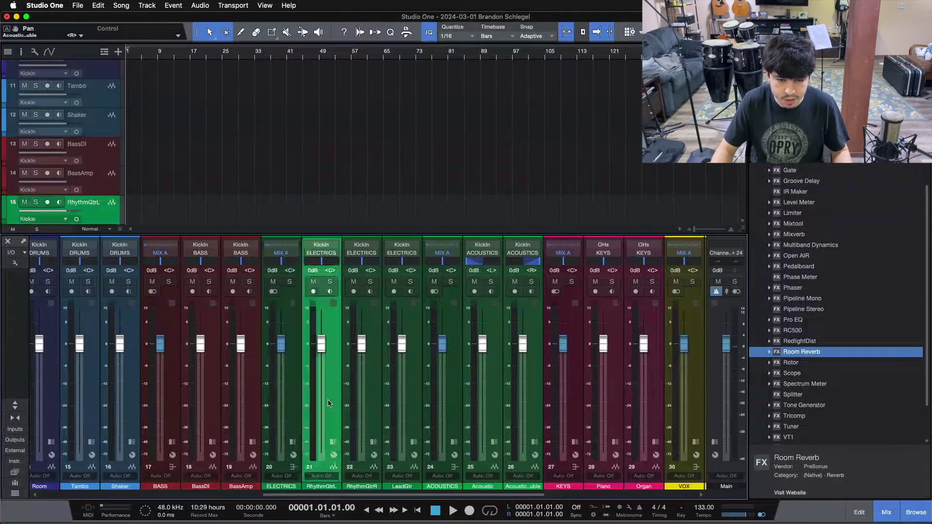
left_click(368, 390, "shift")
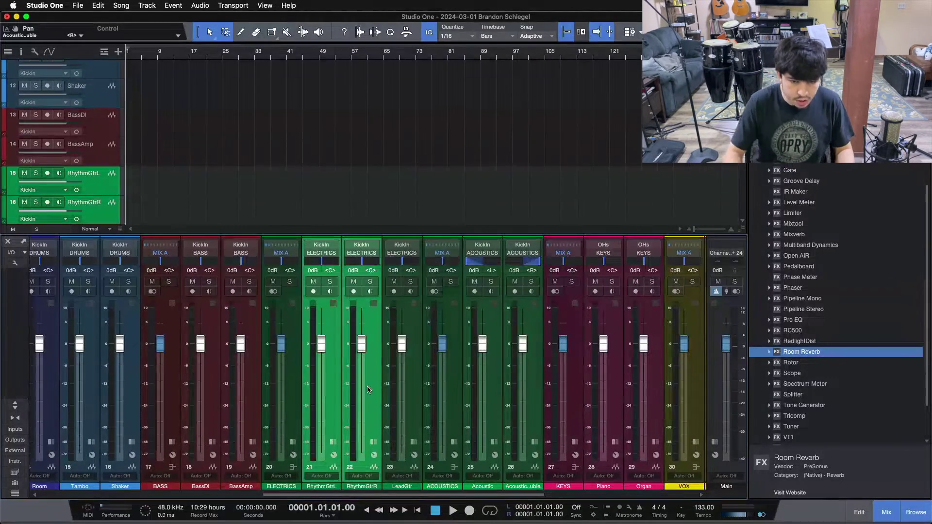
key("shift+b")
Rename the rhythm guitar bus as RhythmGtrLvl and color it green like the electric guitar tracks.
double_click(412, 487)
type("RhythmGtrLvl")
key("Return")
left_click(411, 487)
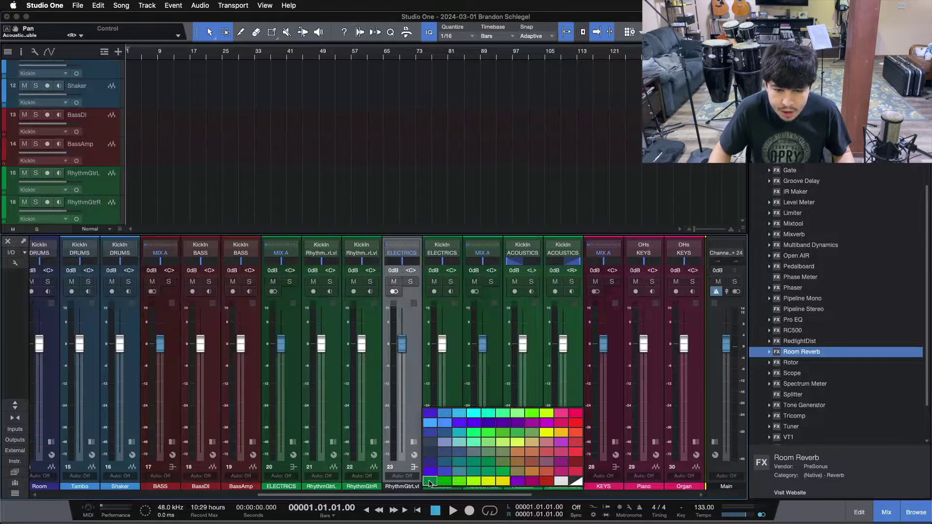
left_click(430, 481)
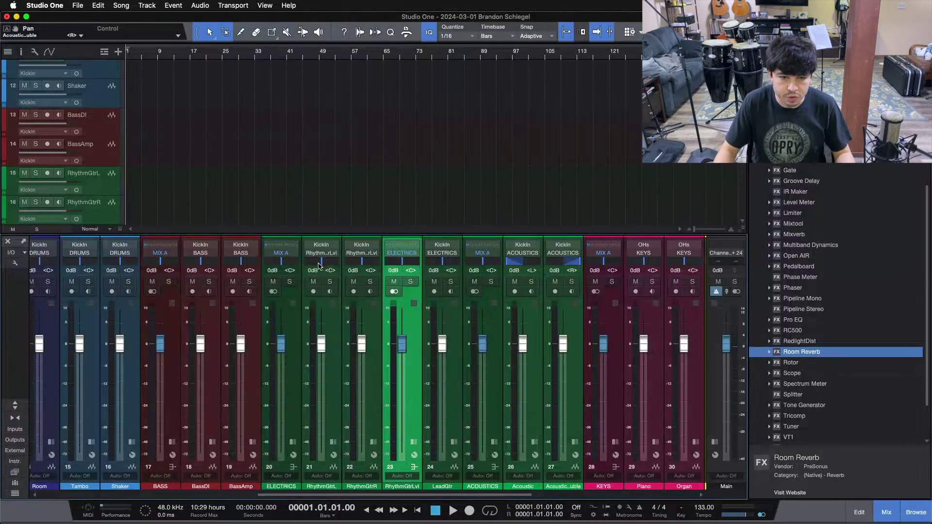
Pan RackTom1 to R30 and RackTom3 to L30.
left_click_drag(401, 494, 136, 495)
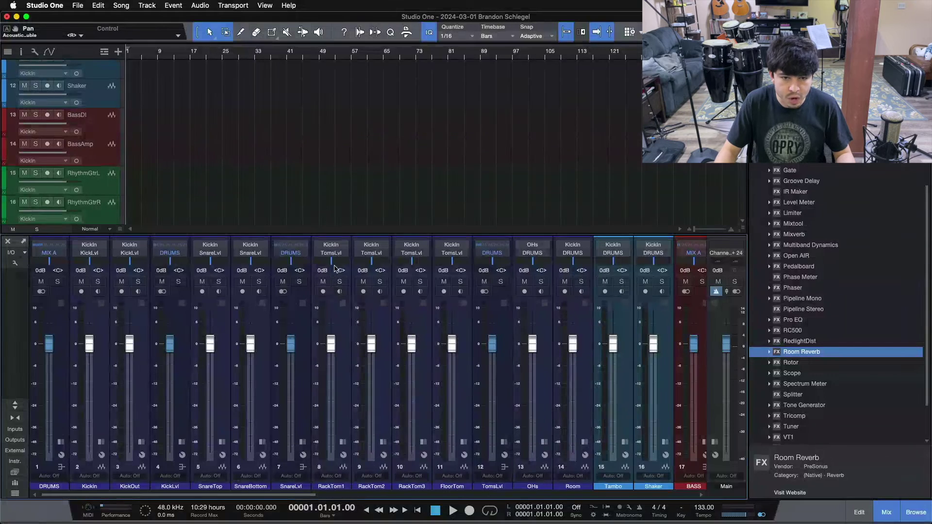
left_click_drag(339, 269, 348, 271)
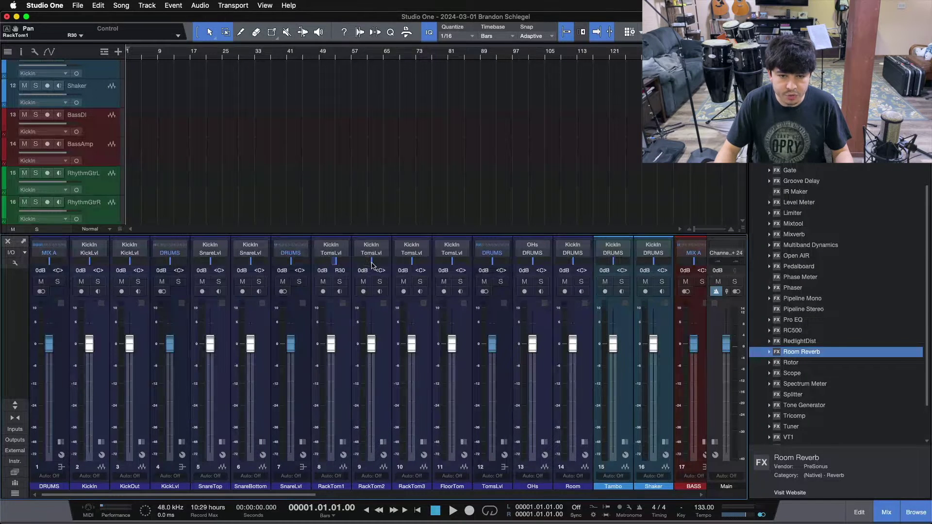
left_click_drag(421, 267, 425, 270)
type("L30")
key("Return")
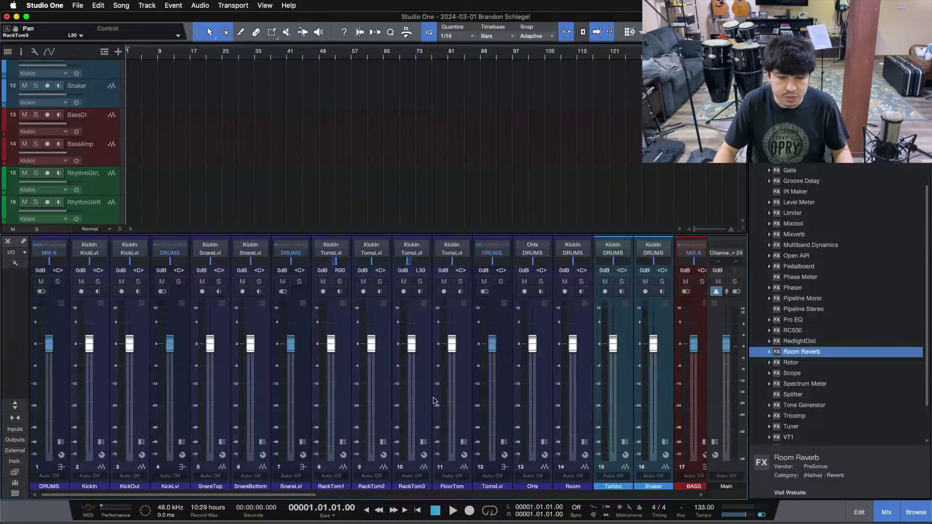
Pan the FloorTom channel to L60.
left_click_drag(448, 268, 449, 273)
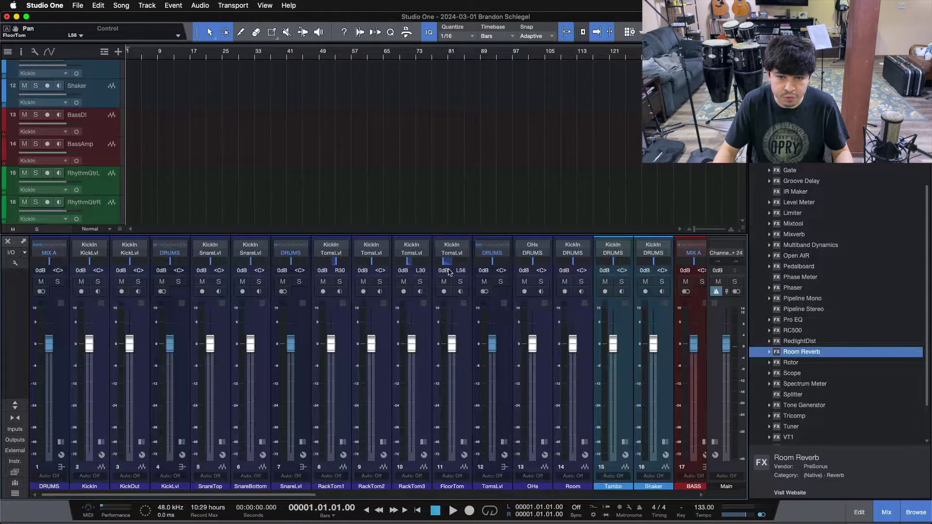
double_click(465, 272)
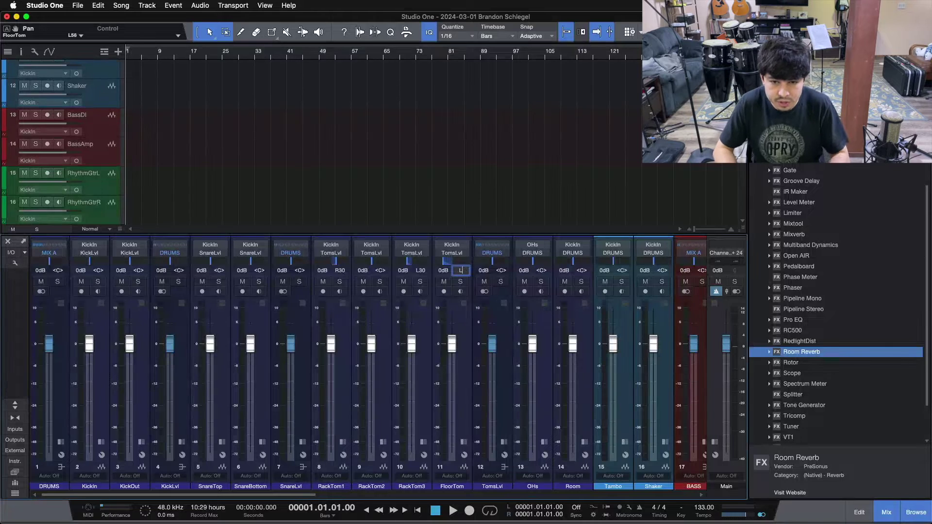
type("L60")
key("Return")
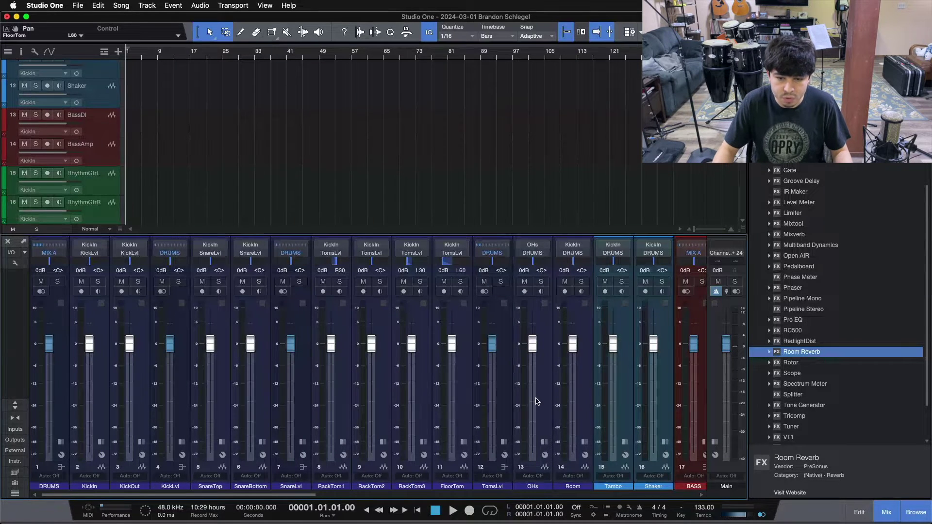
Pan RhythmGtrL hard left and RhythmGtrR hard right.
scroll(382, 269, "right", 5)
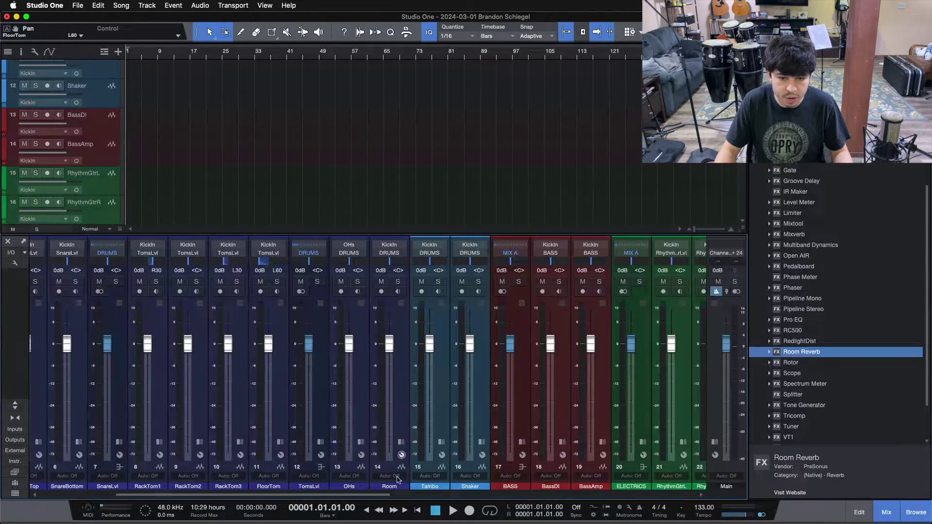
left_click_drag(386, 496, 546, 495)
left_click_drag(326, 261, 225, 265)
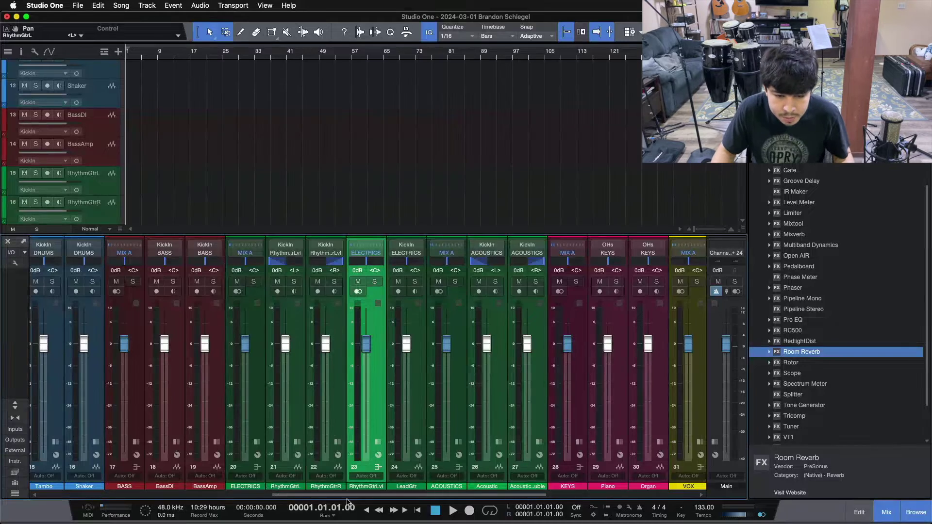
Pan BG 1 and BG 3 hard left and BG 2 and BG 4 hard right.
left_click_drag(347, 503, 402, 503)
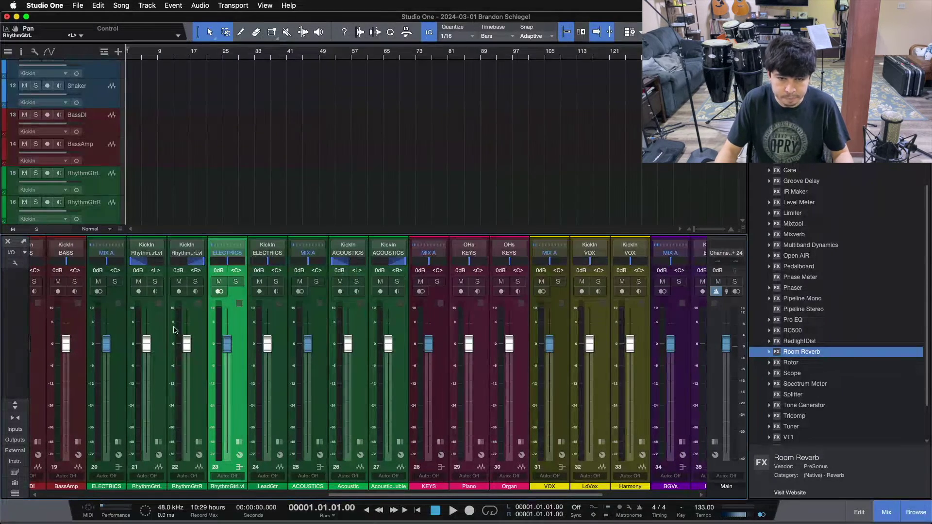
scroll(367, 393, "right", 5)
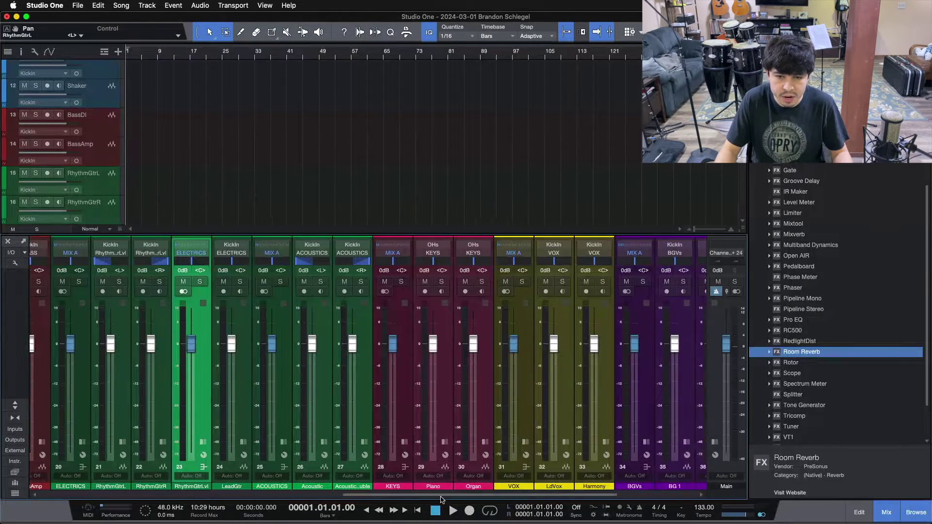
left_click(374, 376)
left_click(397, 386)
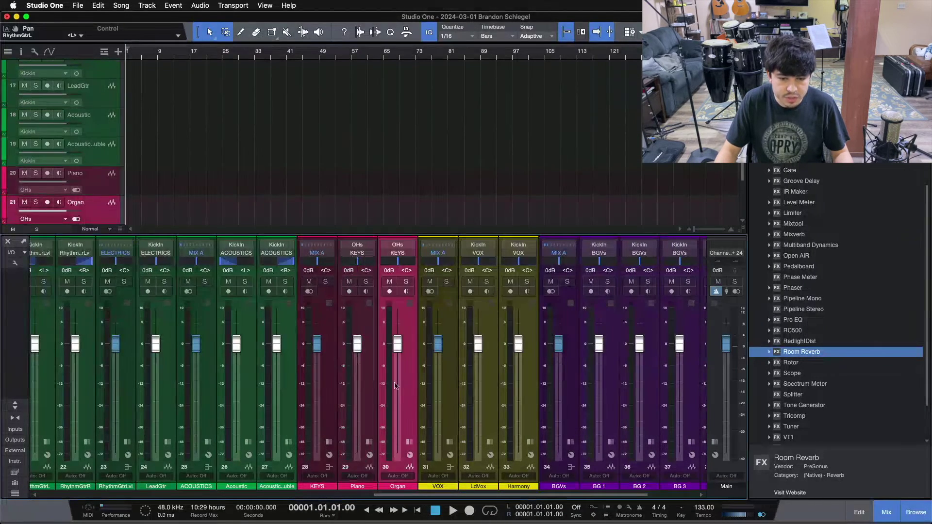
left_click(361, 384)
left_click(397, 383)
scroll(549, 490, "right", 5)
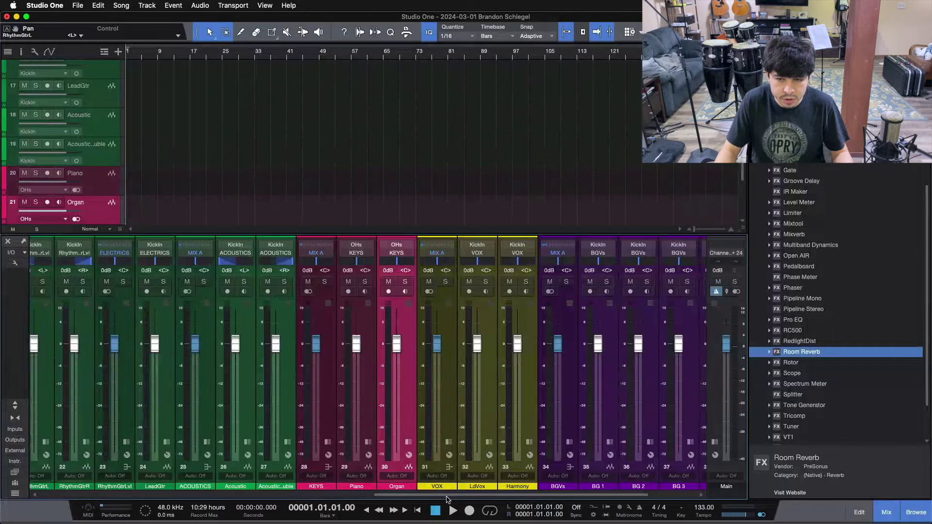
left_click_drag(484, 261, 416, 272)
left_click_drag(524, 261, 655, 270)
mouse_move(456, 495)
left_mouse_down()
mouse_move(12, 487)
mouse_move(437, 495)
left_mouse_up()
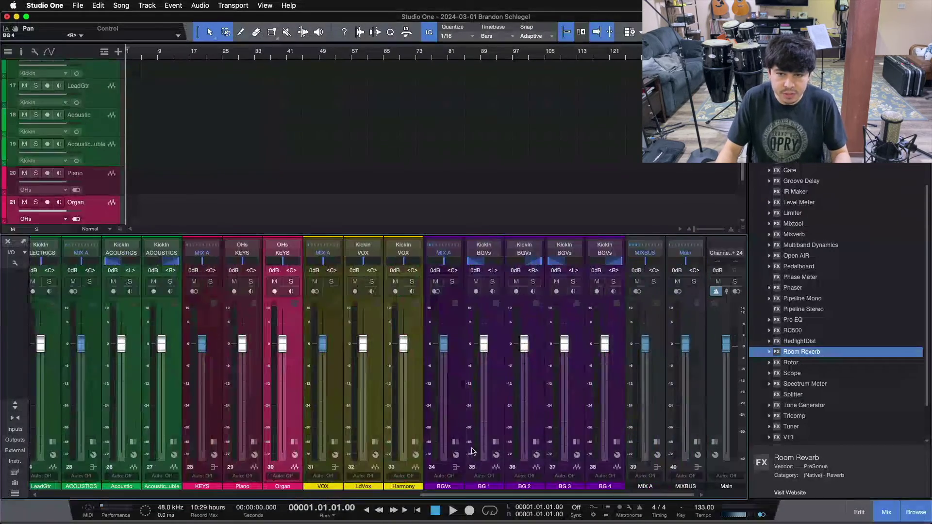
Hide the mixer and narrow the browser to give the arrangement more room.
key("F3")
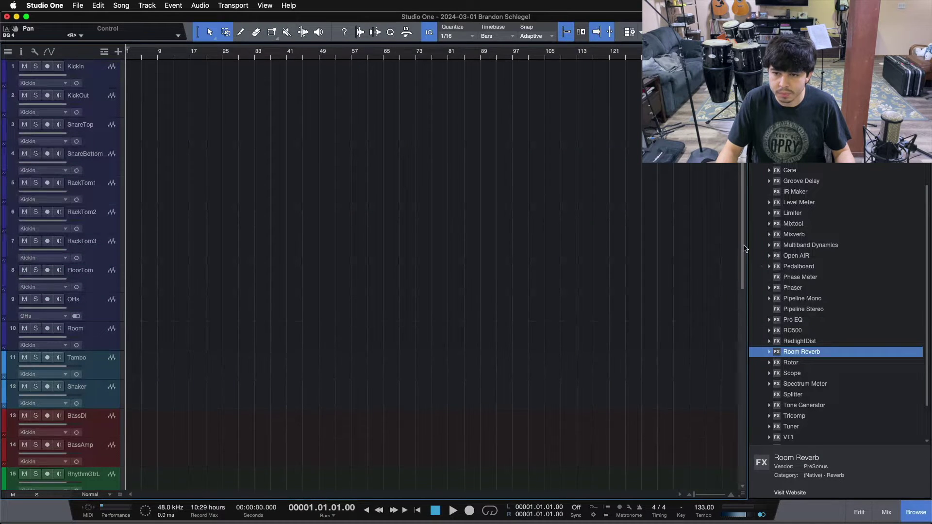
left_click_drag(747, 247, 808, 246)
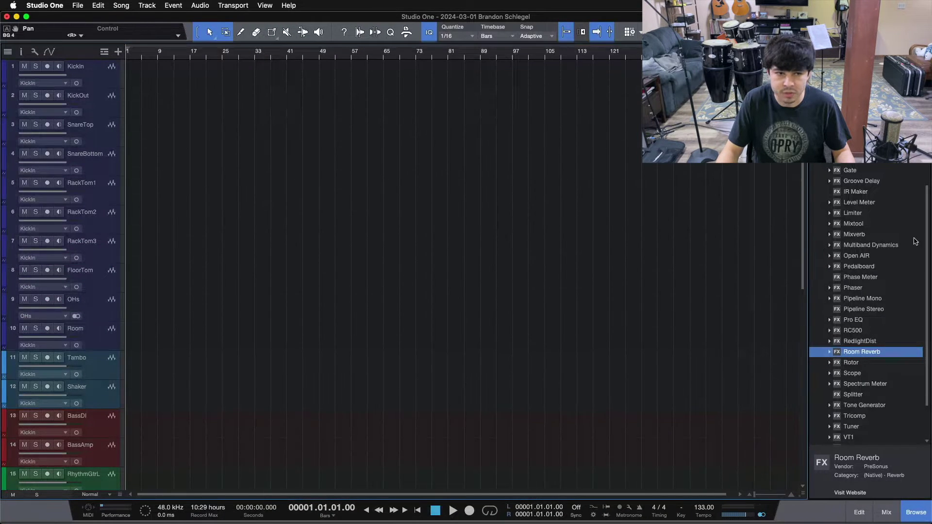
Pack the KickIn through Shaker tracks into a folder and assign the folder to the DRUMS bus.
left_click(96, 81)
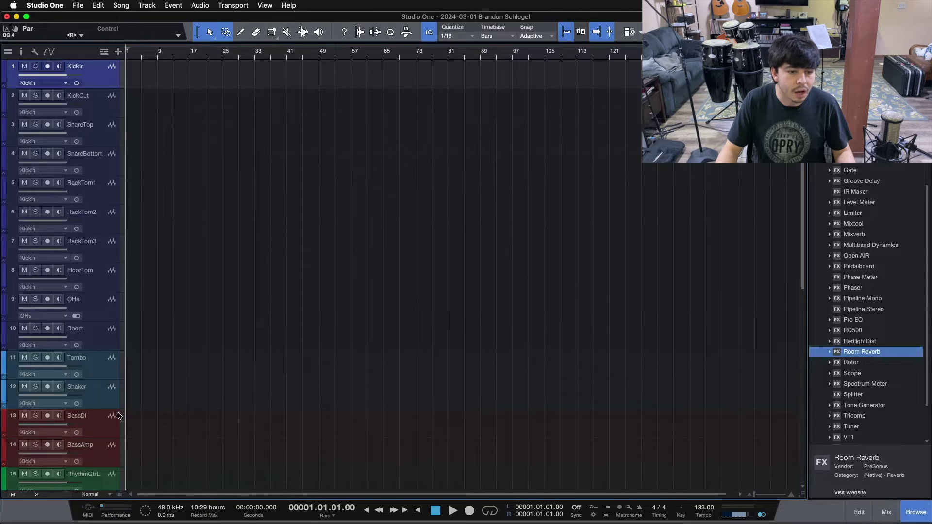
left_click(108, 397, "shift")
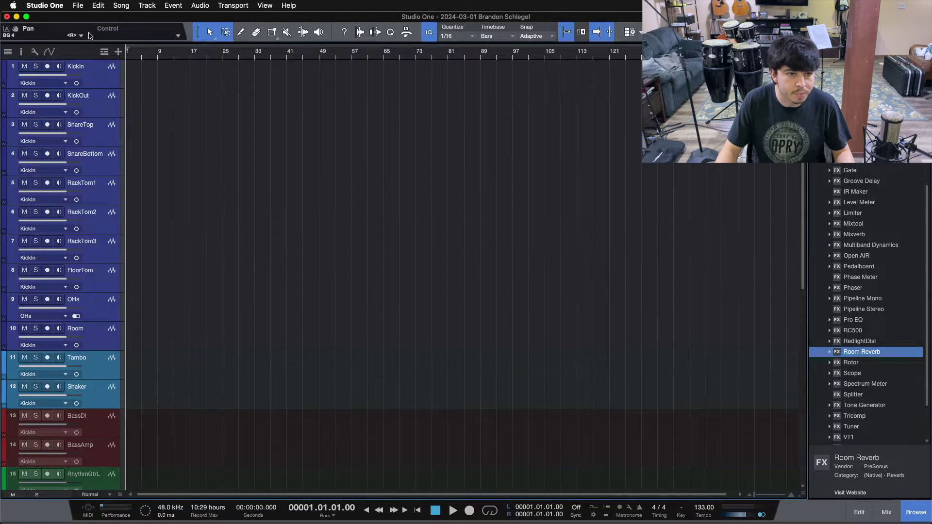
right_click(103, 400)
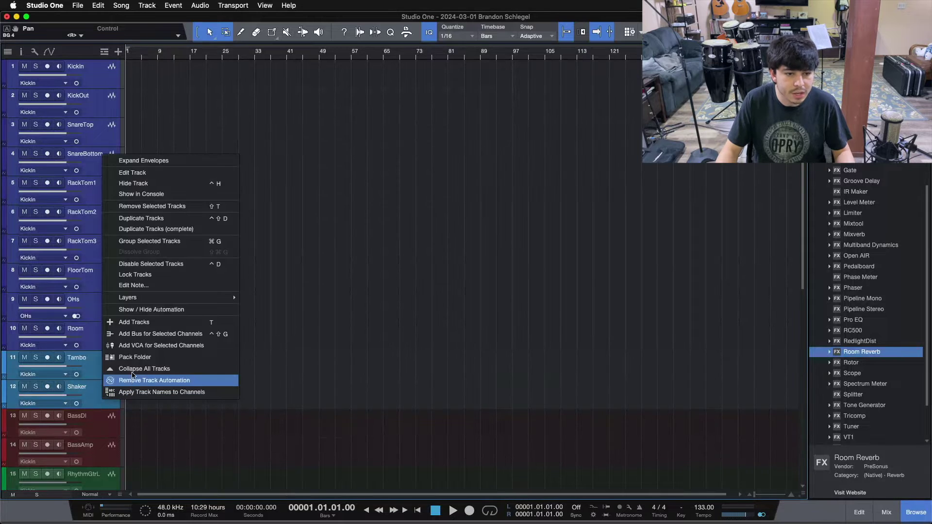
left_click(136, 356)
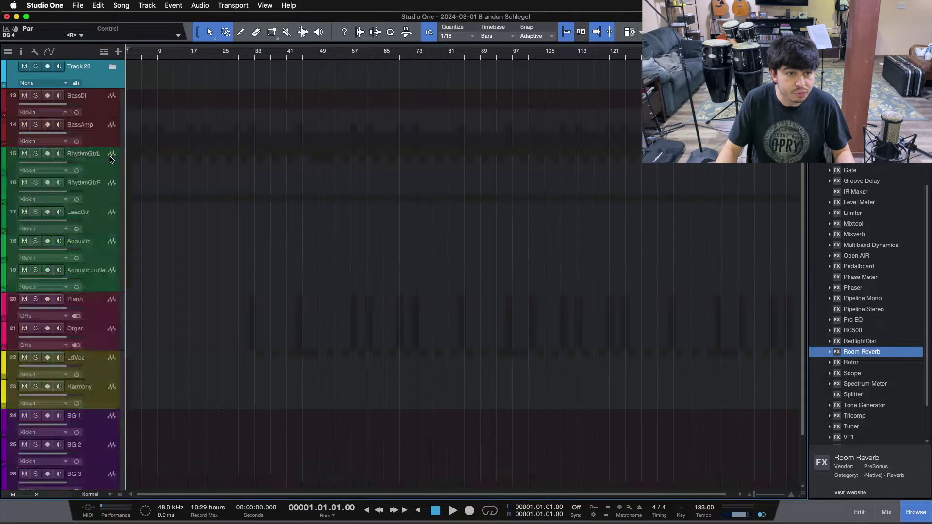
left_click(62, 83)
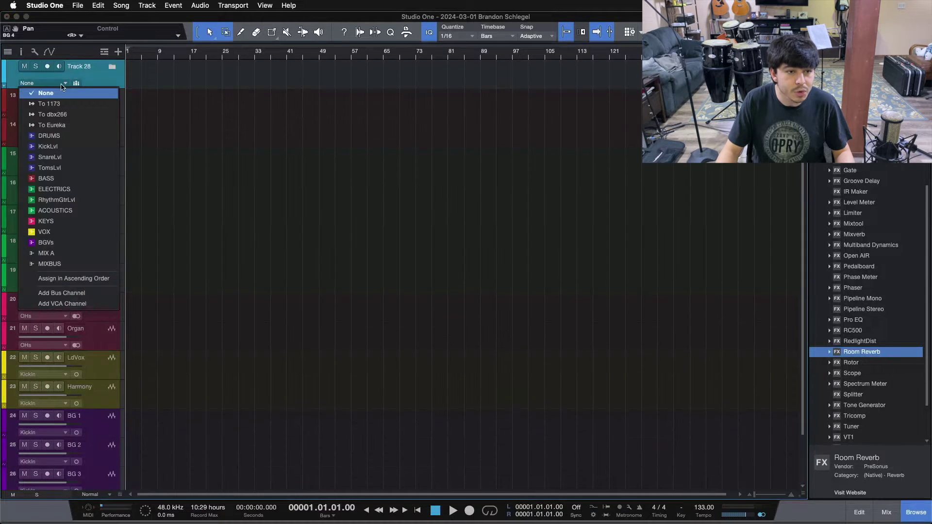
left_click(58, 136)
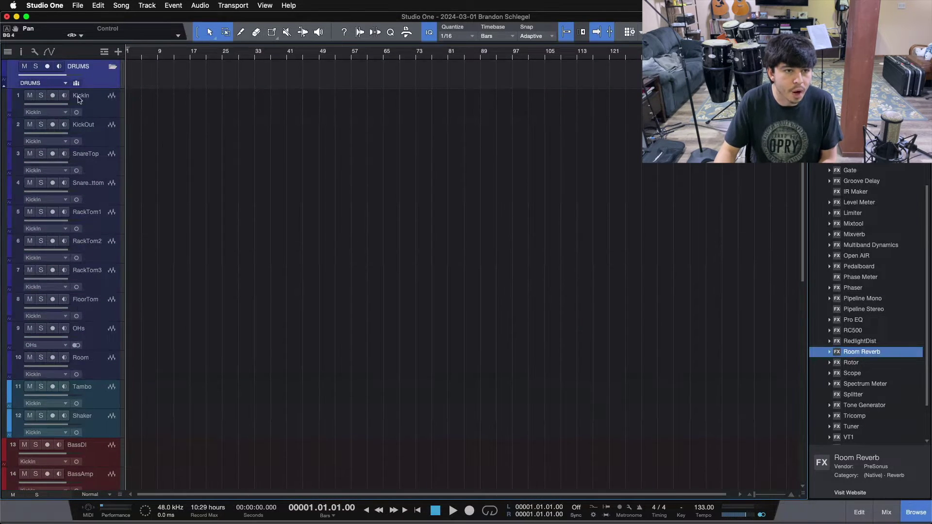
Pack BassDI and BassAmp into a folder assigned to the BASS bus, and expand it.
scroll(222, 341, "down", 7)
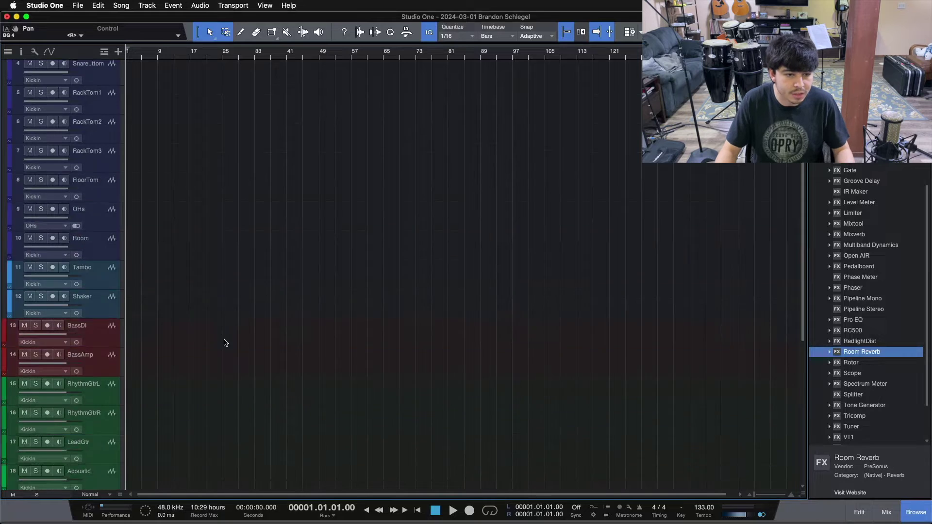
left_click(114, 245)
left_click(109, 262, "shift")
right_click(110, 263)
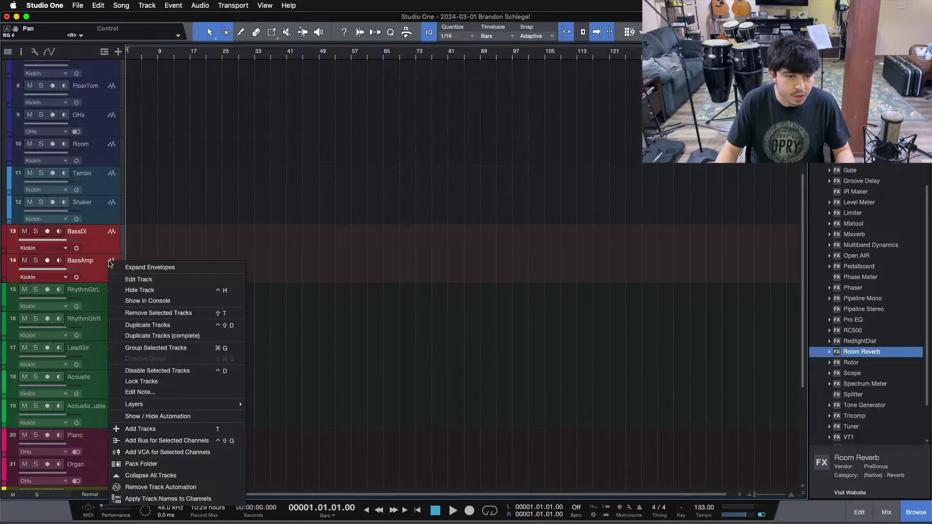
left_click(144, 463)
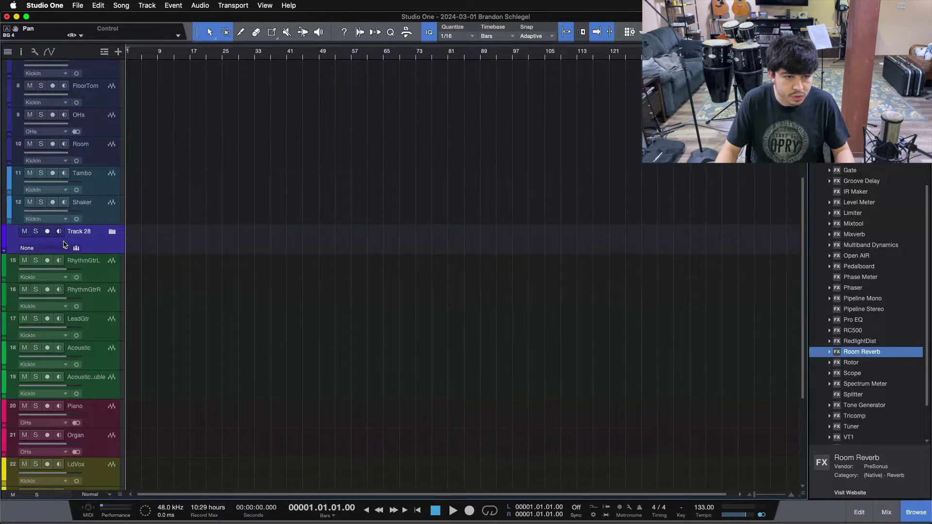
left_click(67, 249)
left_click(44, 348)
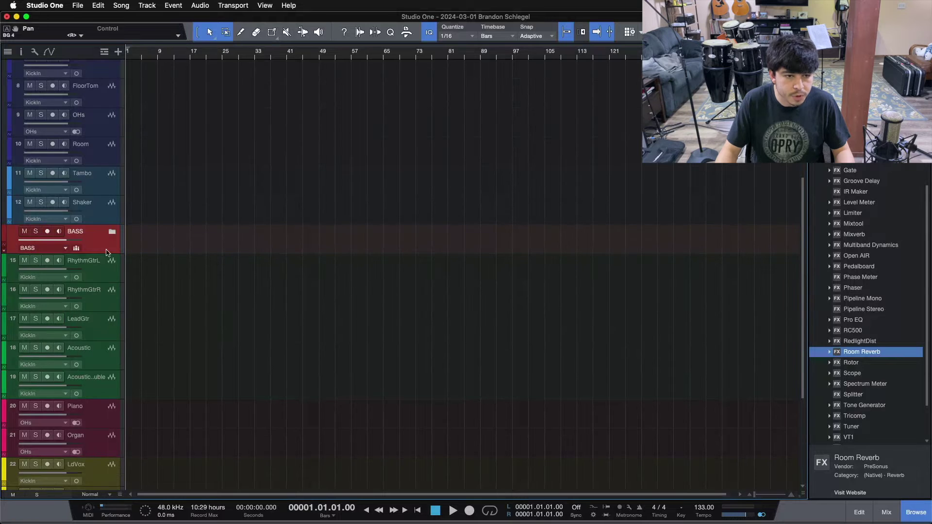
left_click(116, 234)
Pack RhythmGtrL, RhythmGtrR and LeadGtr into a folder assigned to the ELECTRICS bus, and expand it.
left_click(94, 335)
left_click(93, 394, "shift")
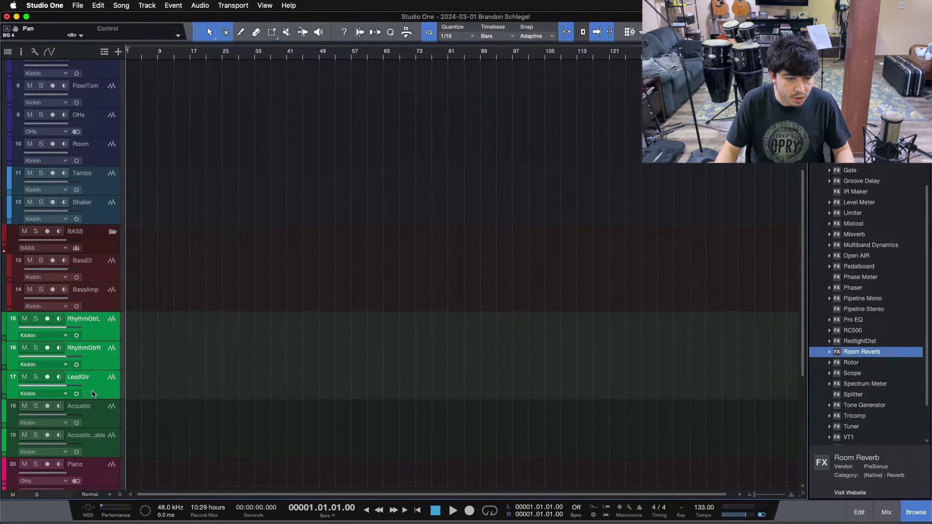
right_click(94, 393)
left_click(97, 349)
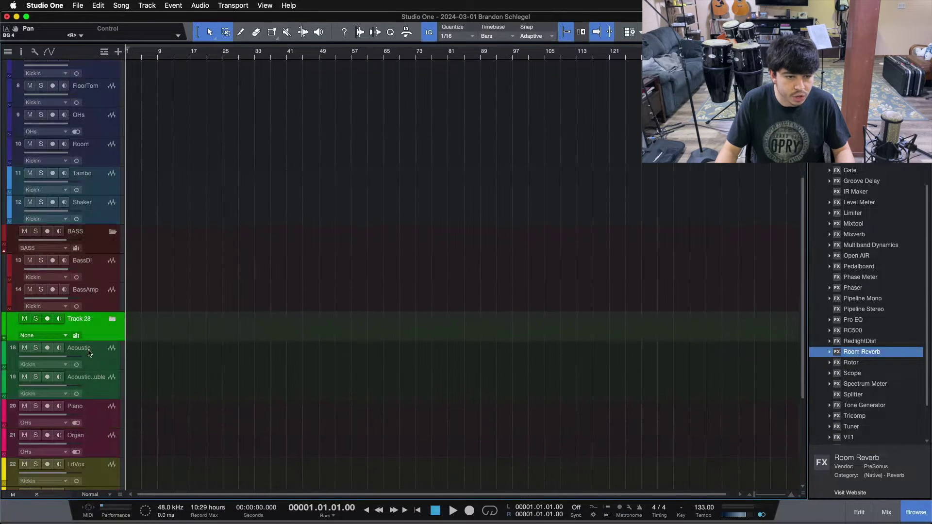
left_click(47, 335)
left_click(59, 216)
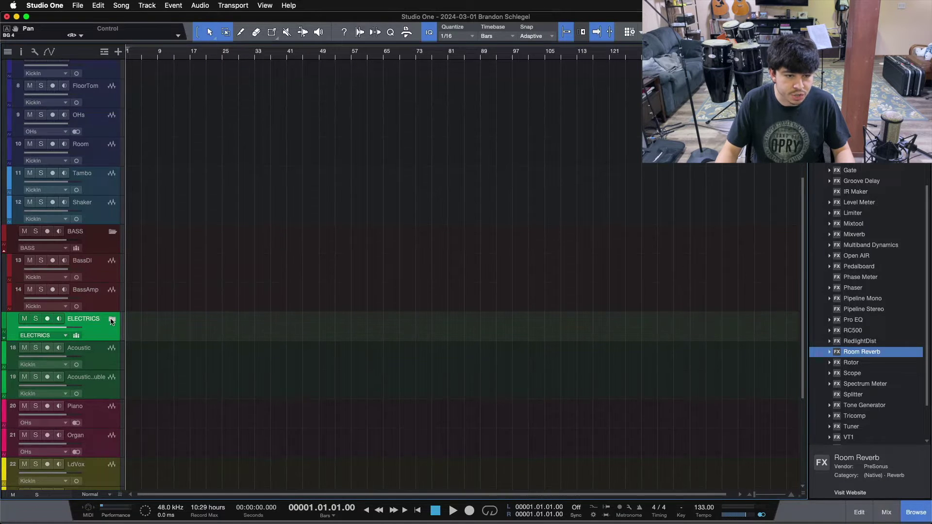
left_click(112, 320)
Pack the two acoustic guitar tracks into a folder assigned to the ACOUSTICS bus, and expand it.
scroll(122, 349, "down", 3)
left_click(102, 323)
left_click(101, 345, "shift")
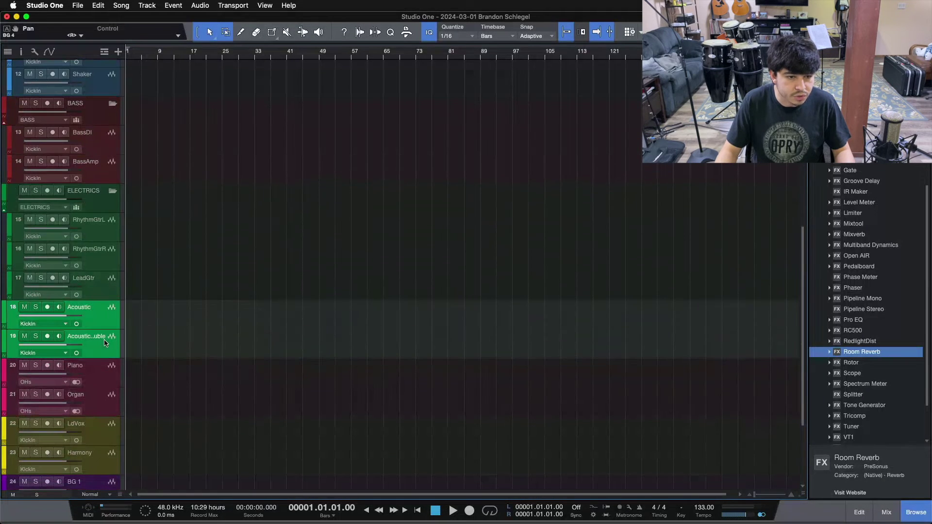
right_click(102, 345)
left_click(156, 306)
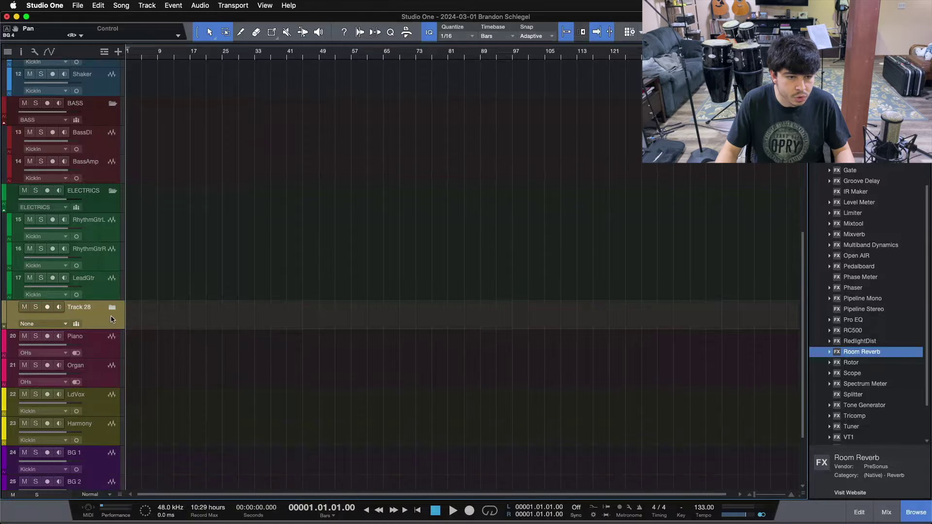
left_click(61, 326)
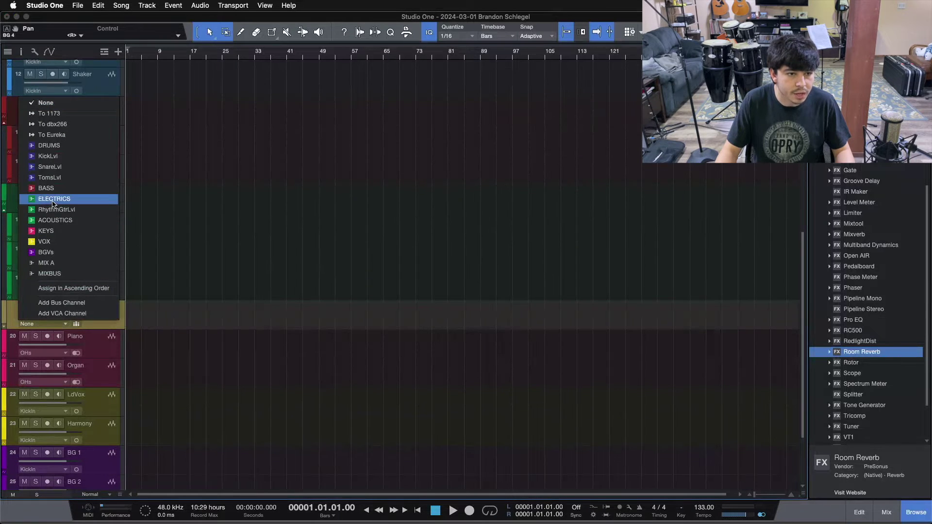
left_click(55, 221)
left_click(108, 308)
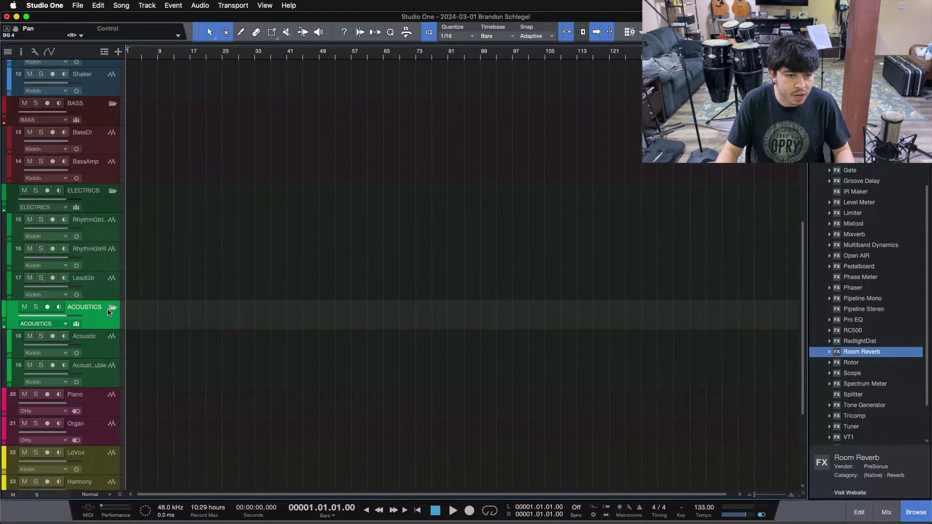
Pack Piano and Organ into a folder assigned to the KEYS bus, and expand it.
scroll(270, 370, "down", 3)
left_click(87, 256)
left_click(94, 282, "shift")
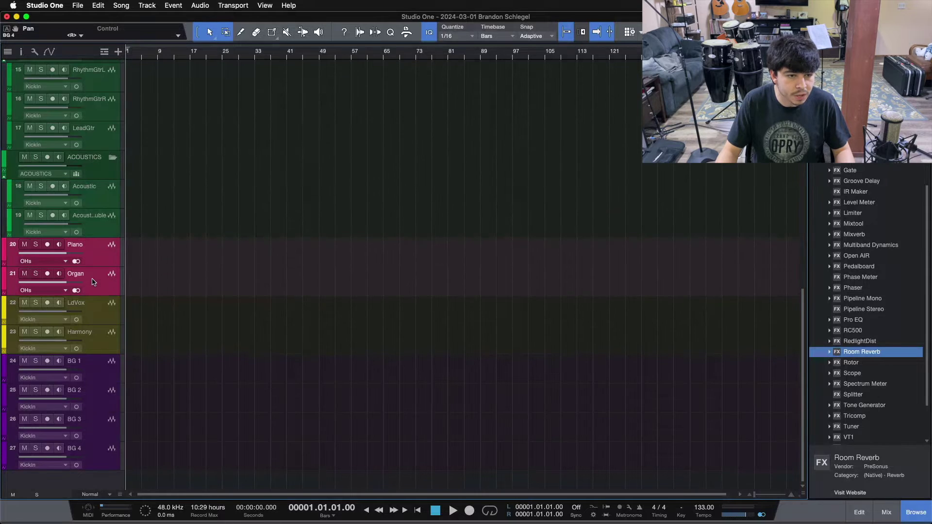
right_click(93, 280)
left_click(131, 481)
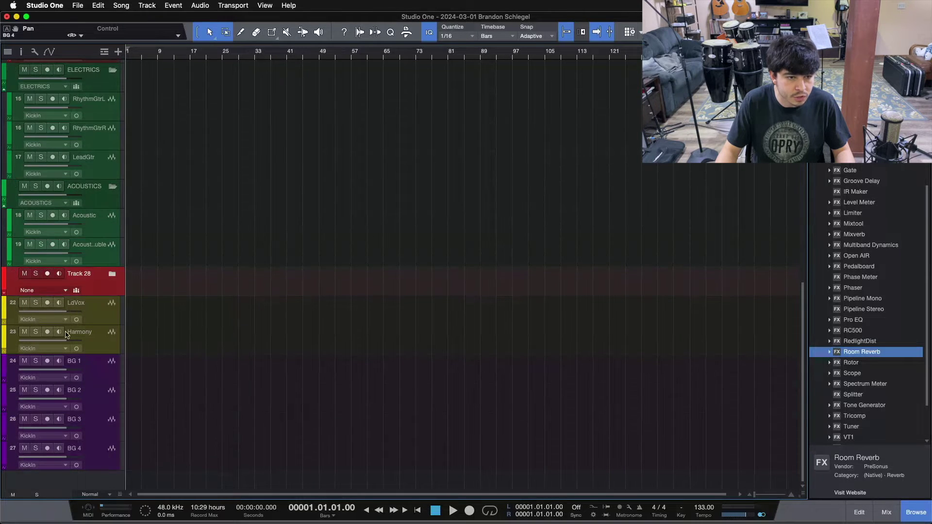
left_click(55, 292)
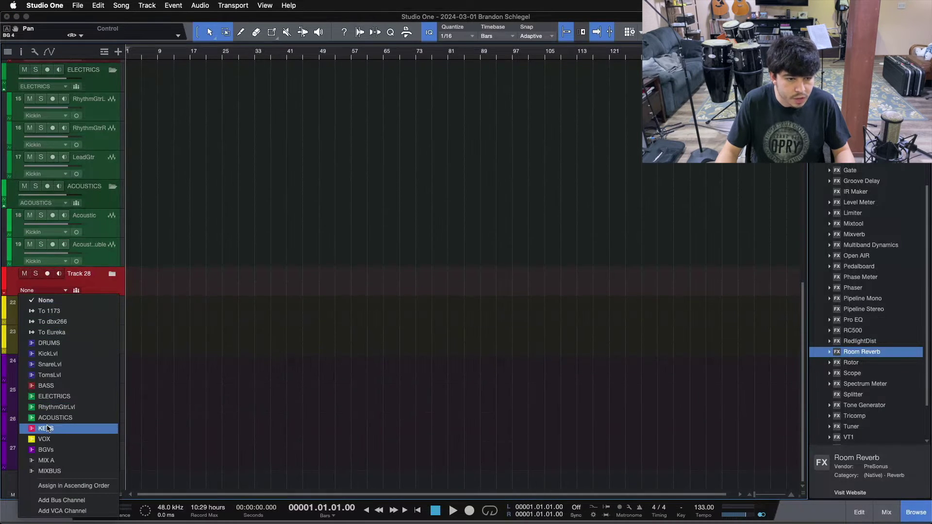
left_click(49, 426)
left_click(112, 274)
Pack LdVox and Harmony into a folder assigned to the VOX bus, and expand it.
left_click(96, 365)
left_click(102, 396, "shift")
right_click(102, 396)
left_click(129, 355)
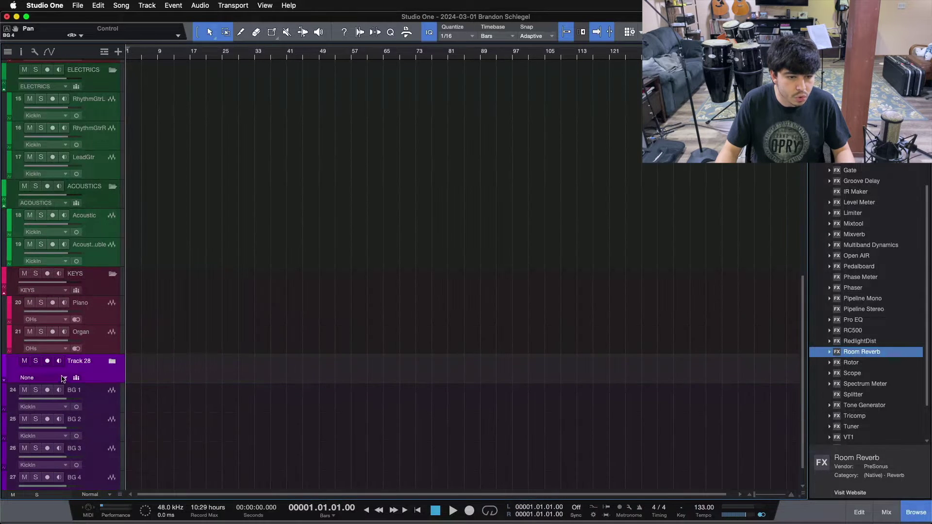
left_click(63, 379)
left_click(53, 305)
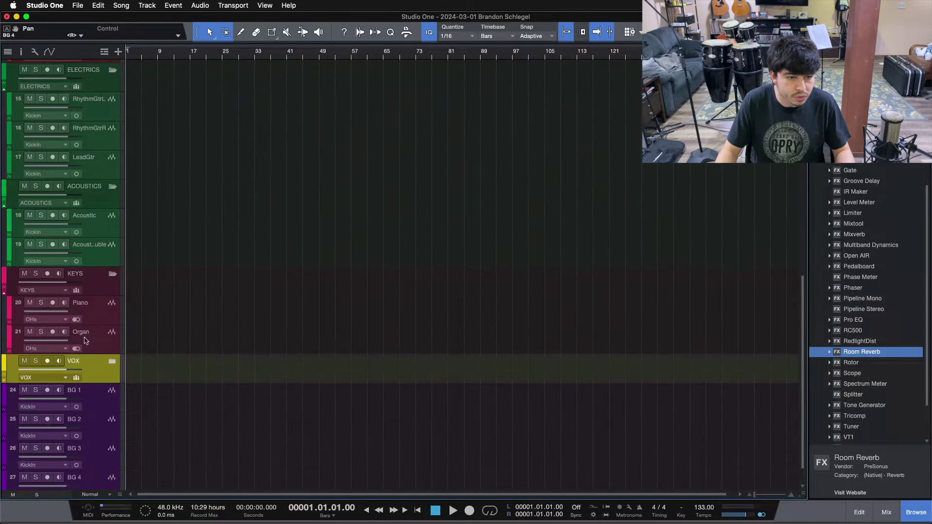
left_click(113, 362)
Pack BG 1 through BG 4 into a folder and assign the folder to the BGVs bus.
scroll(131, 377, "down", 3)
left_click(100, 380)
left_click(110, 458, "shift")
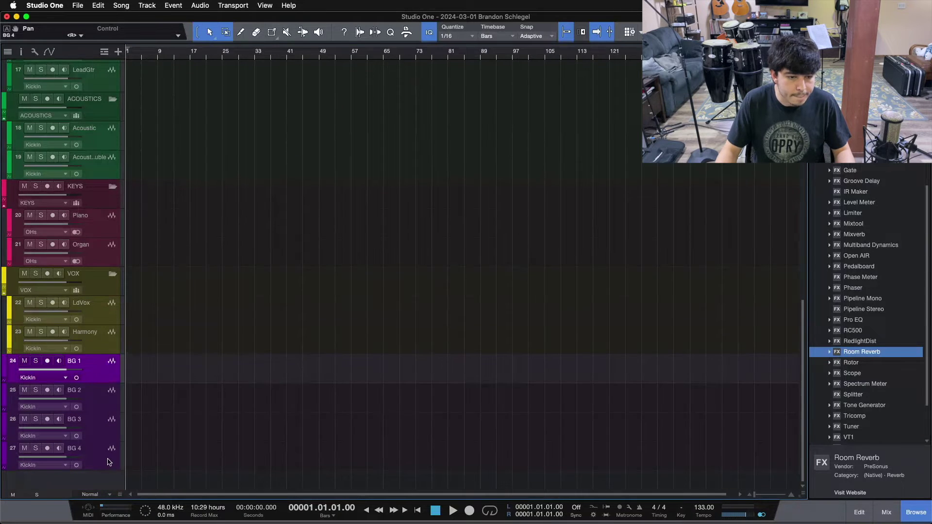
right_click(110, 459)
left_click(146, 419)
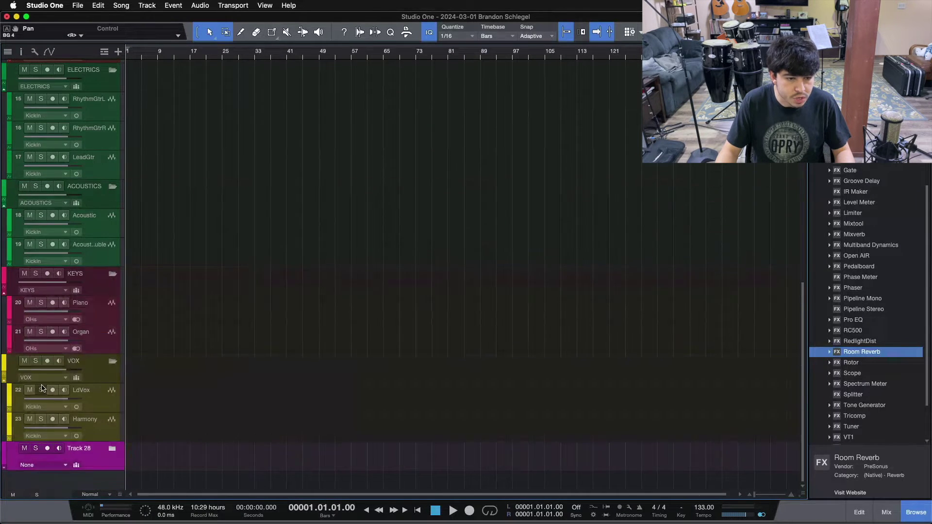
left_click(66, 463)
left_click(58, 407)
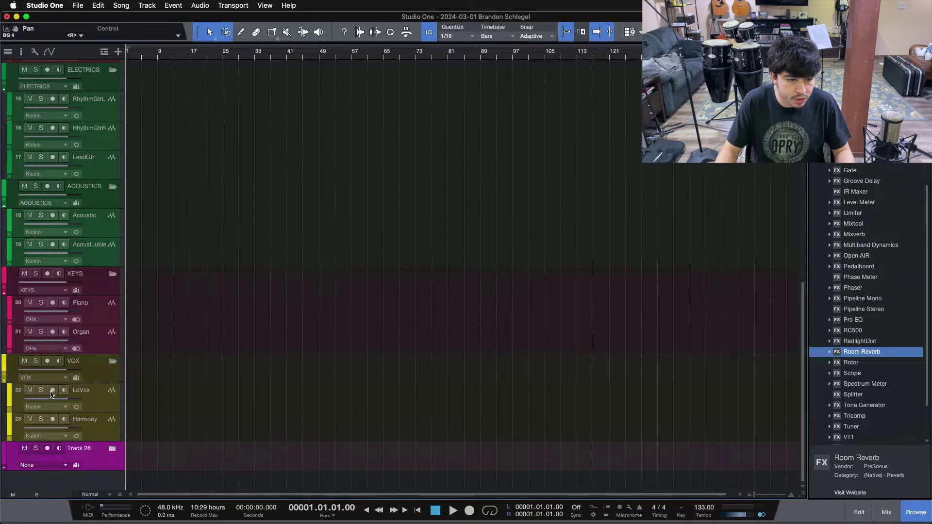
Review the foldered track list, collapsing and re-expanding the DRUMS folder.
scroll(316, 292, "up", 15)
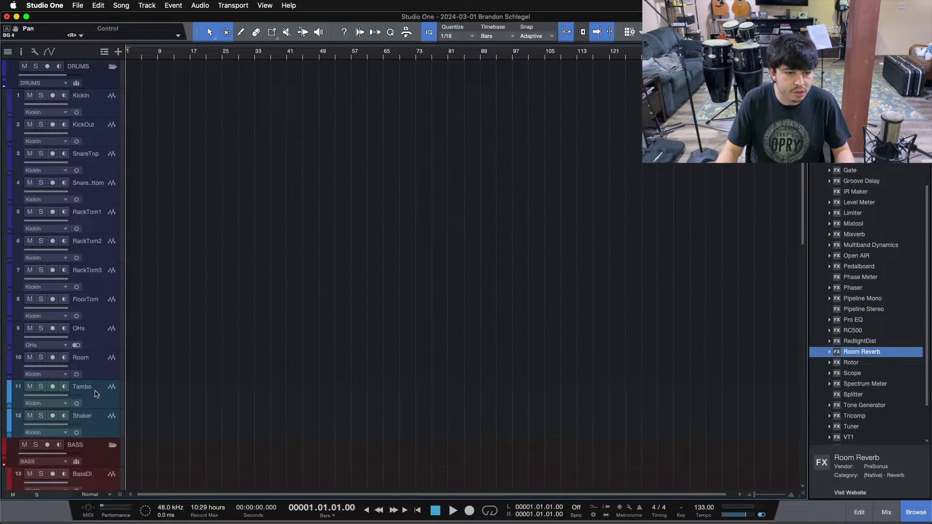
scroll(179, 319, "down", 3)
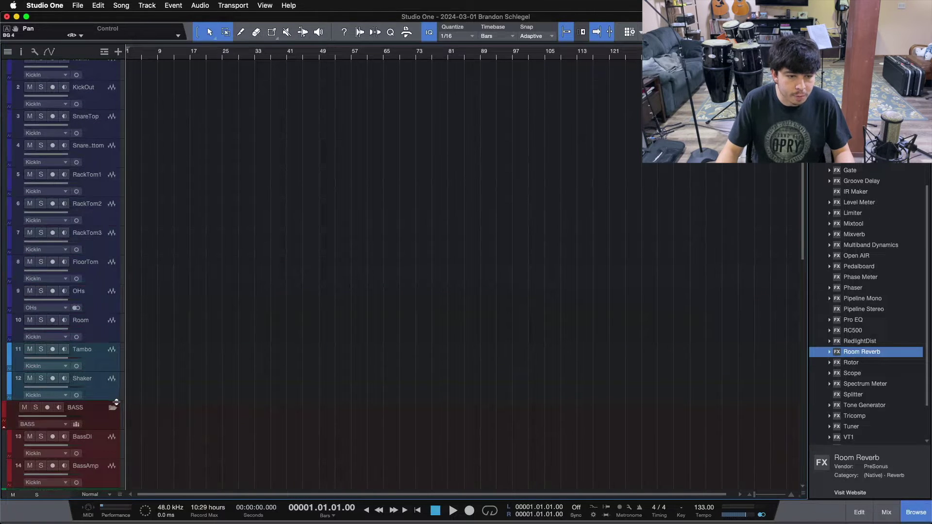
scroll(111, 258, "up", 3)
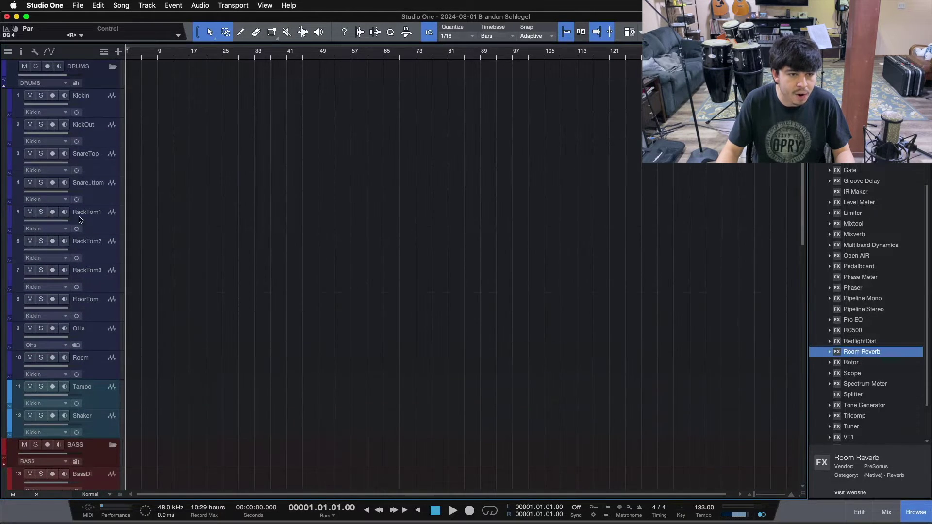
left_click(112, 66)
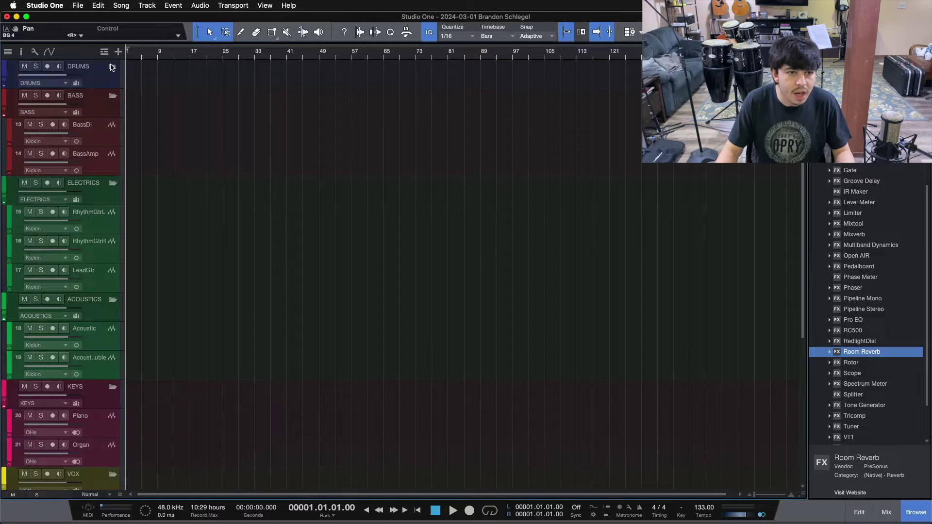
left_click(113, 66)
scroll(123, 102, "down", 15)
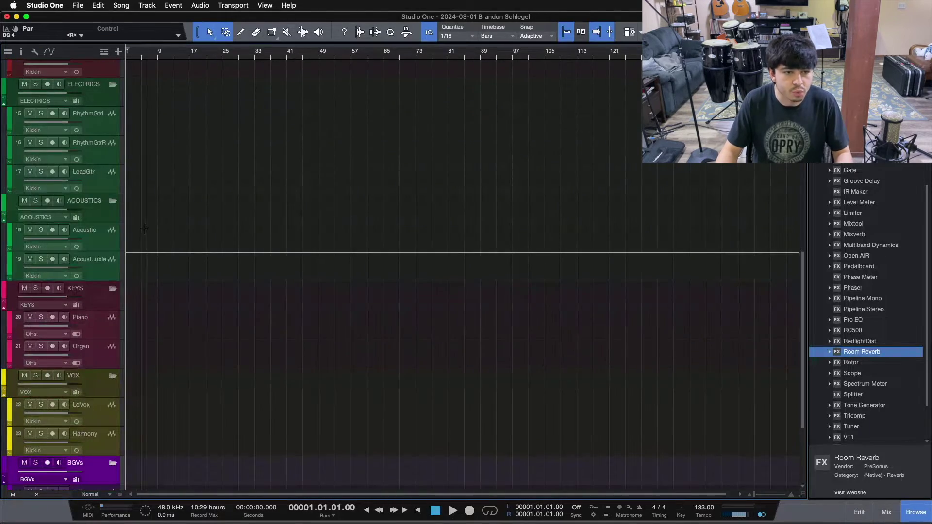
Show the mixer and route the KickIn and KickOut channels to the KickLvl bus.
key("F3")
left_click_drag(273, 491, 44, 493)
left_click(101, 310)
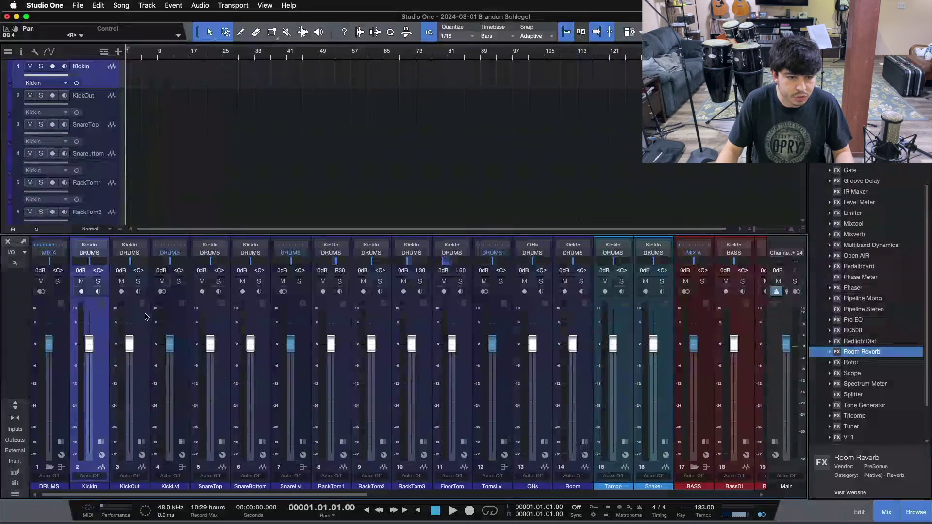
left_click(142, 318, "shift")
left_click(129, 253)
left_click(172, 315)
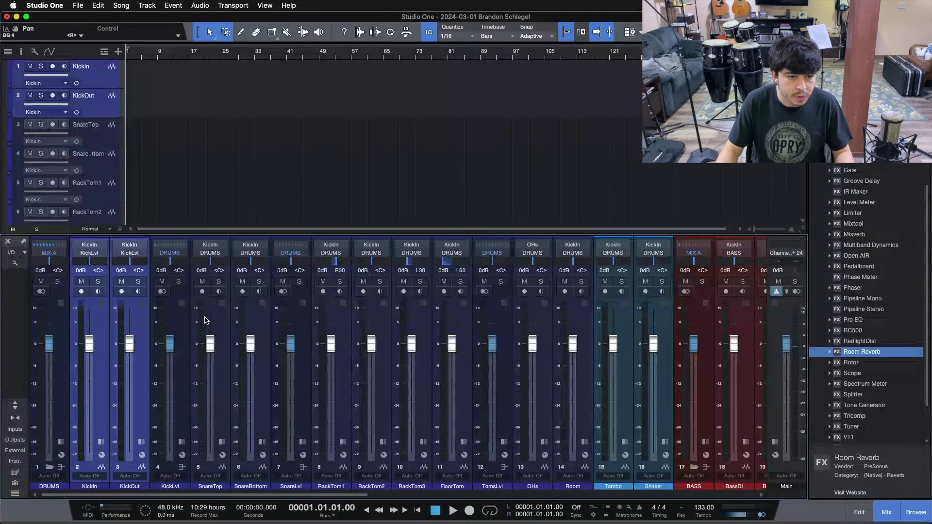
Route the SnareTop and SnareBottom channels to the SnareLvl bus.
left_click(225, 318)
left_click(262, 315, "shift")
left_click(250, 253)
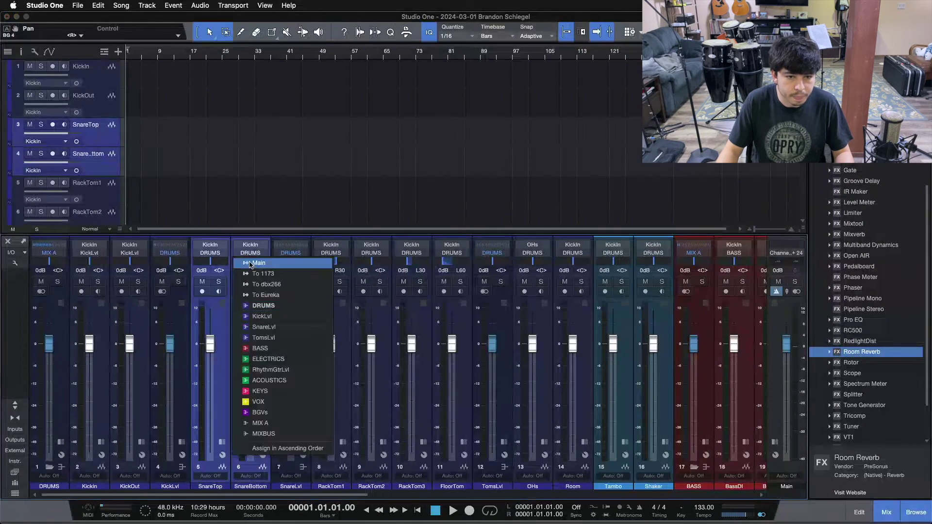
left_click(263, 327)
Route the RackTom1, RackTom2, RackTom3 and FloorTom channels to the TomsLvl bus.
left_click(342, 318)
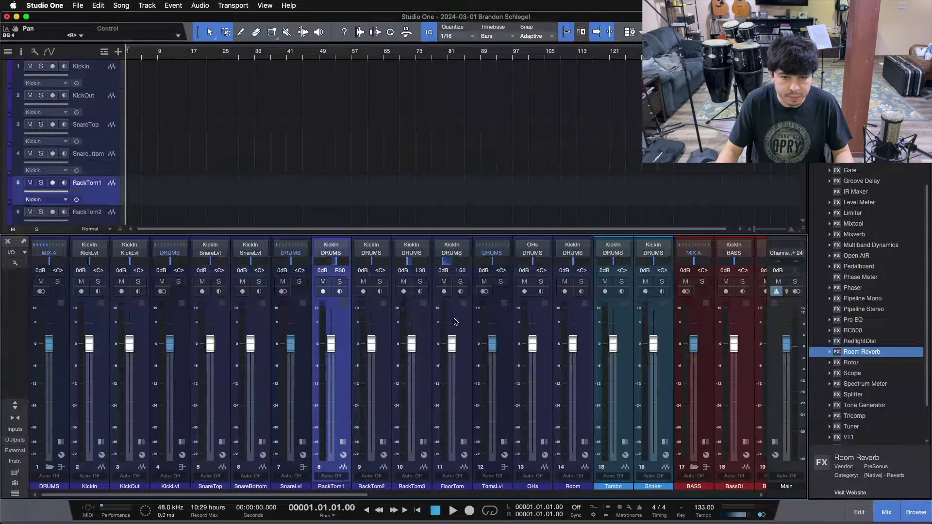
left_click(463, 322, "shift")
left_click(411, 253)
left_click(432, 338)
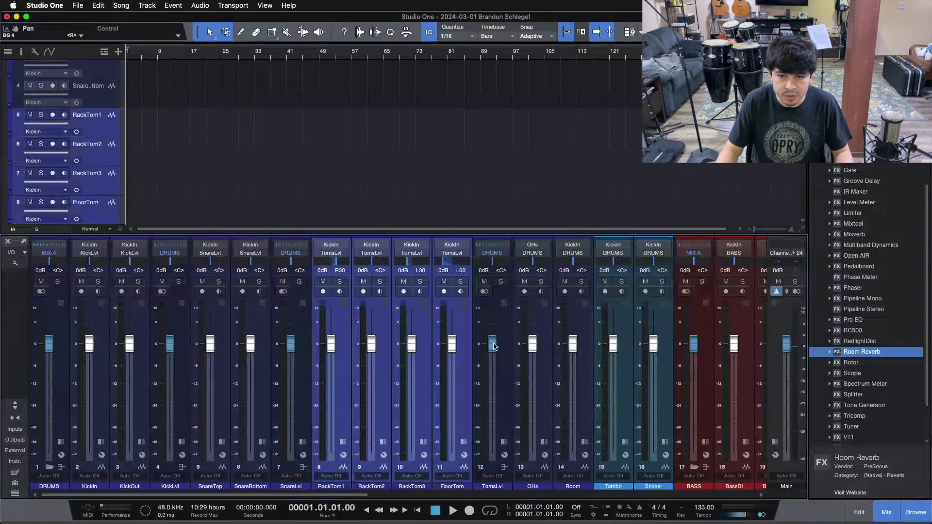
Route the RhythmGtrL and RhythmGtrR channels to the RhythmGtrLvl bus.
scroll(365, 387, "right", 10)
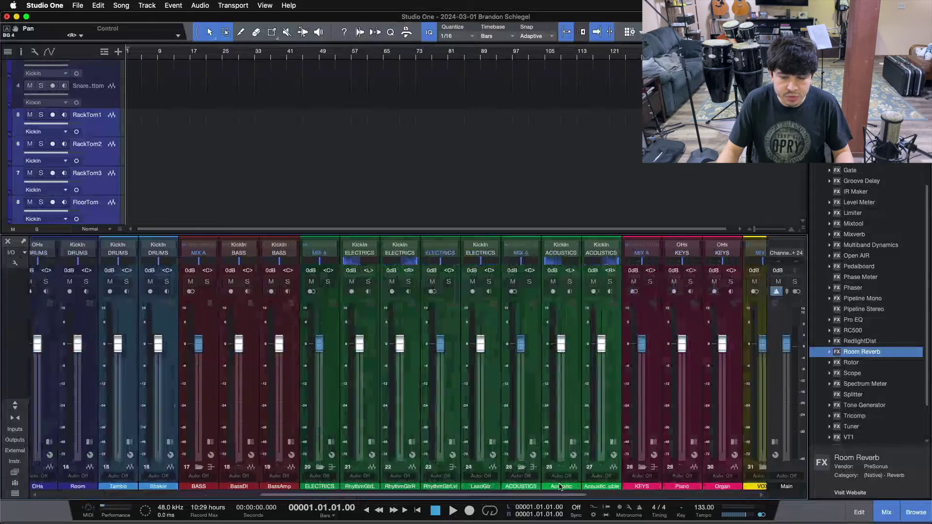
left_click(365, 387)
left_click(398, 320, "shift")
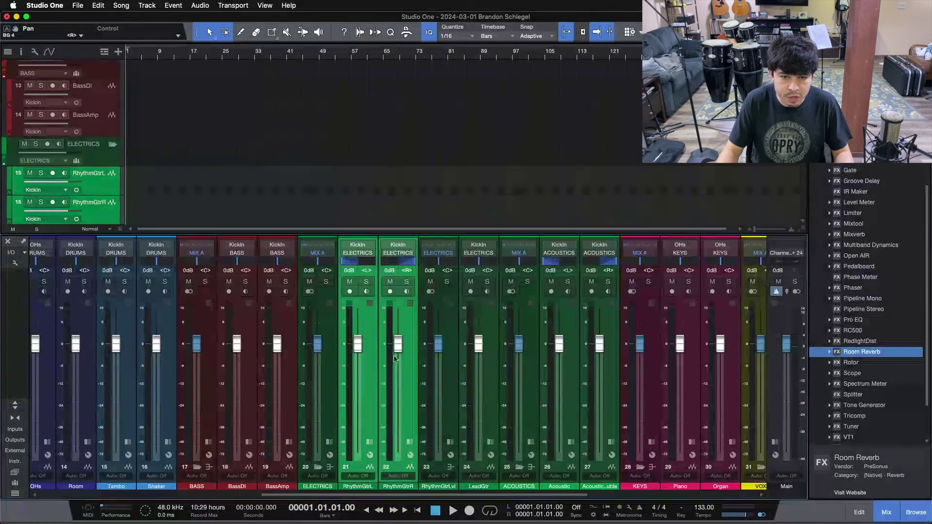
left_click(388, 255)
left_click(417, 370)
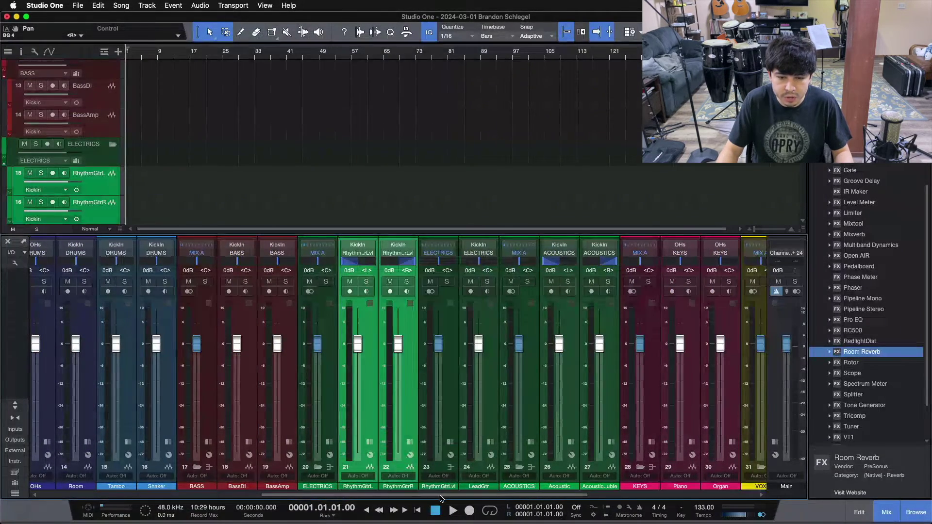
Review the remaining mixer channels through MIX A and MIXBUS, and the full foldered track list.
scroll(488, 498, "right", 5)
left_click_drag(488, 498, 749, 488)
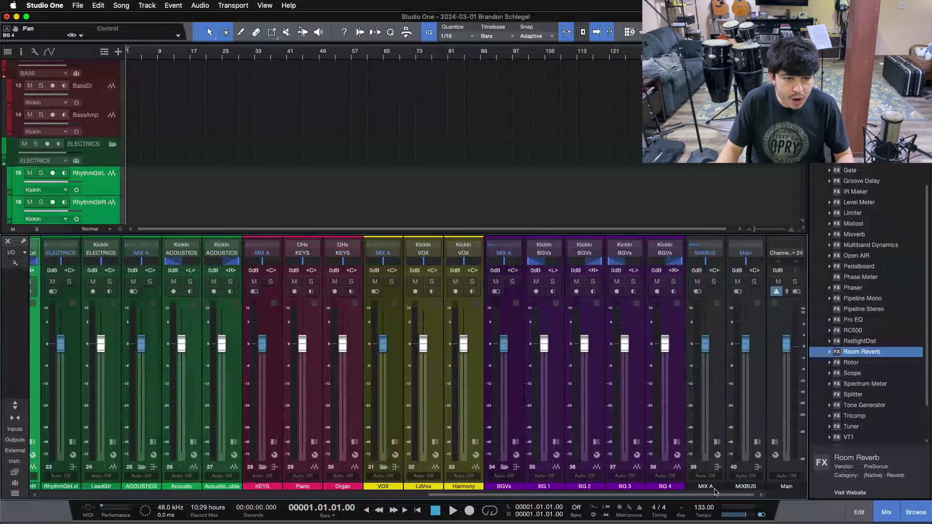
left_click_drag(670, 493, 631, 493)
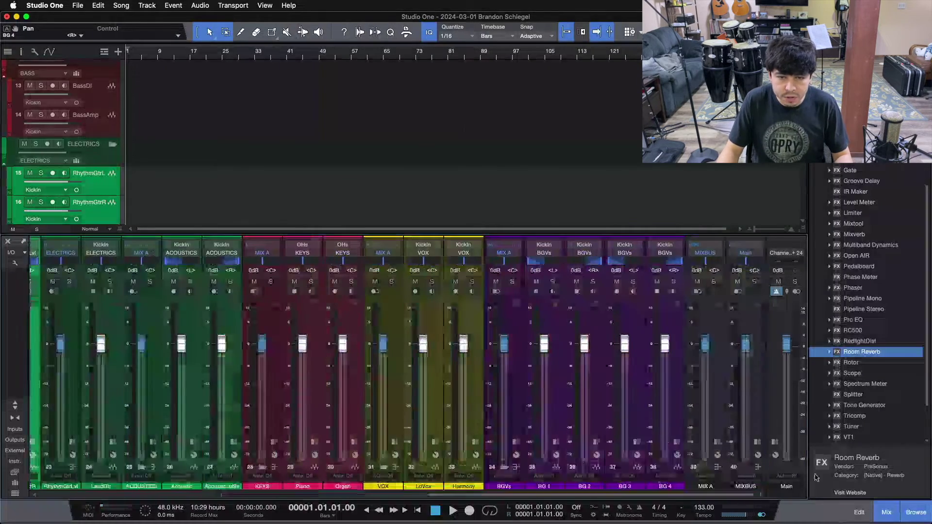
key("F3")
scroll(328, 197, "up", 10)
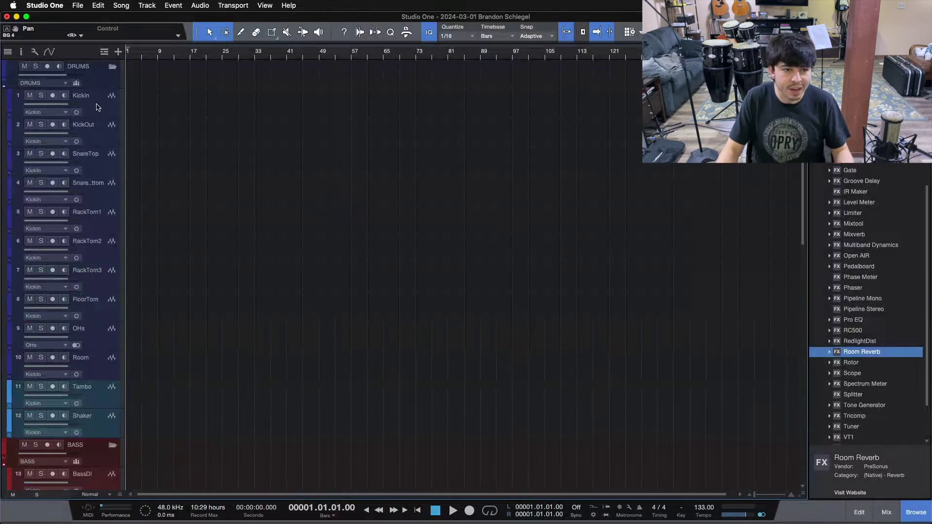
scroll(192, 330, "down", 10)
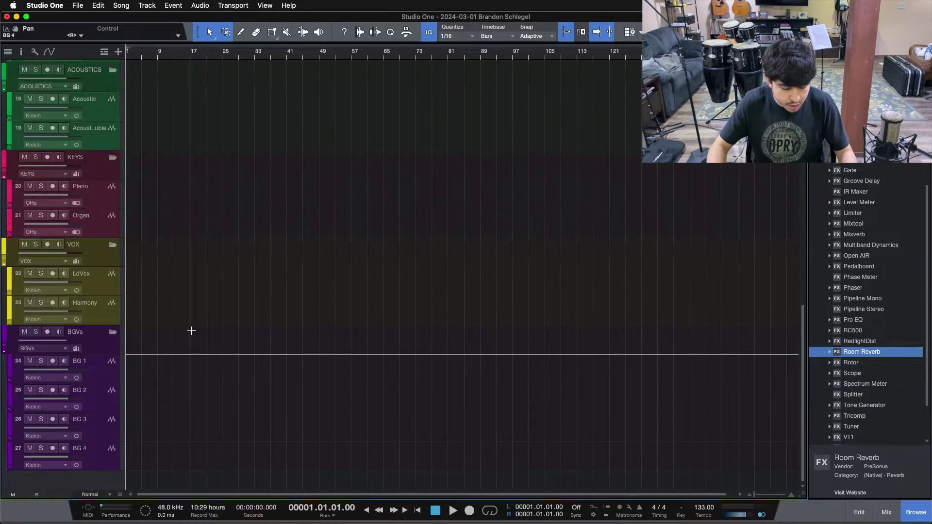
key("F3")
left_click_drag(488, 496, 517, 495)
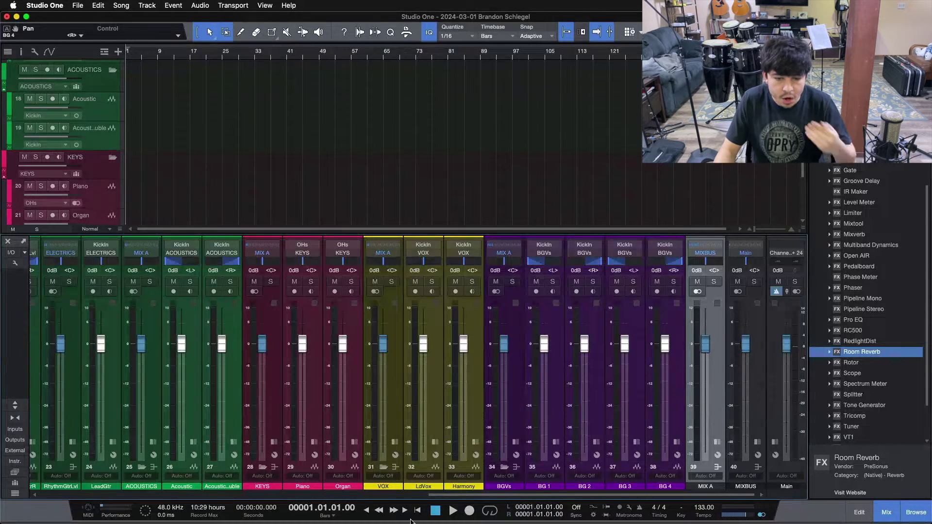
Save the song and add Console Shaper as the Mix FX on the MIX A bus.
left_click(716, 442)
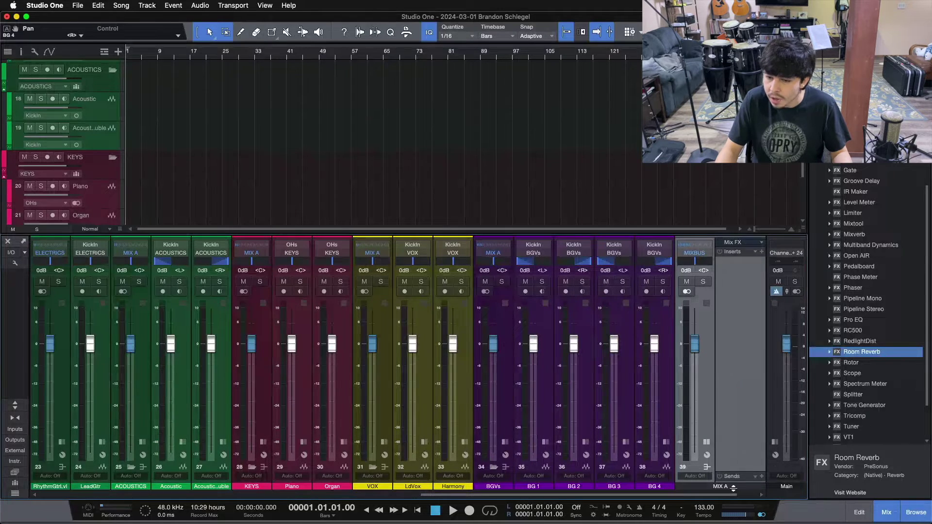
key("super+s")
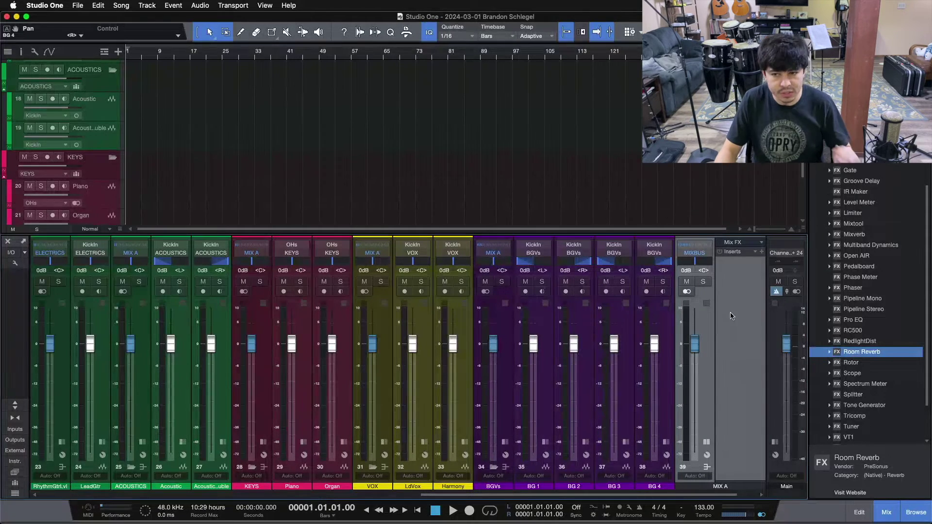
left_click(729, 243)
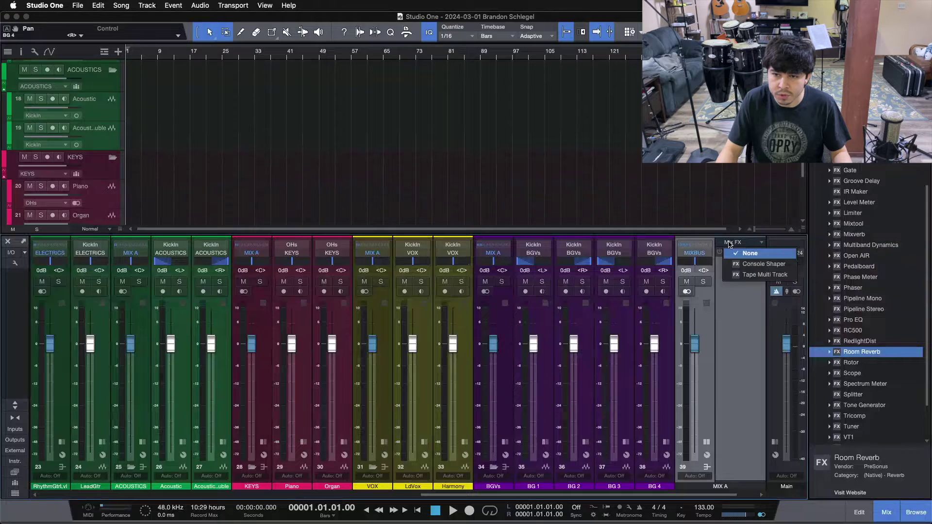
left_click(735, 259)
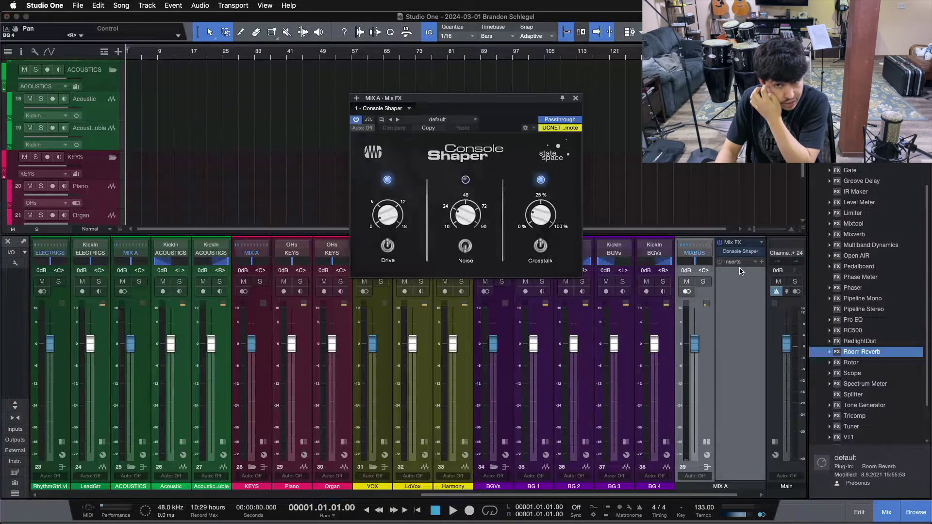
Turn Console Shaper's Noise down to 16 and switch its Crosstalk off.
left_click_drag(473, 221, 478, 252)
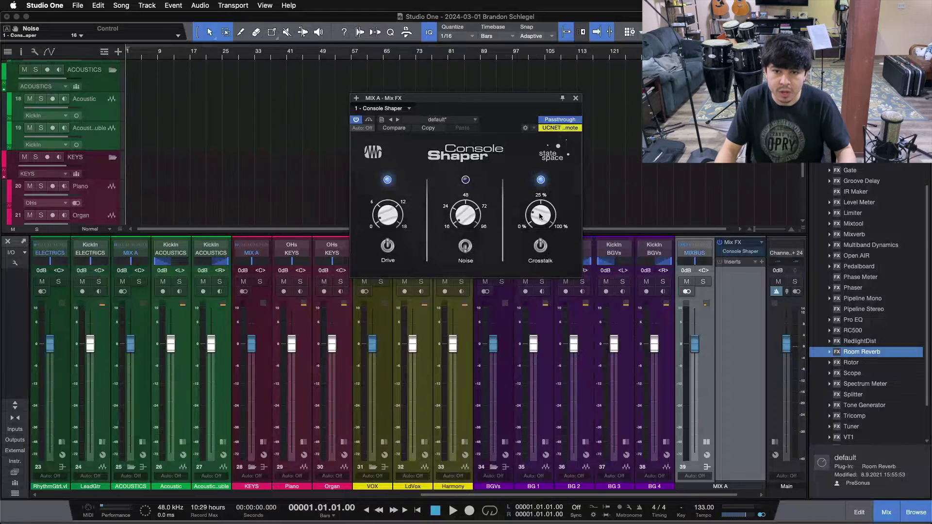
left_click(542, 249)
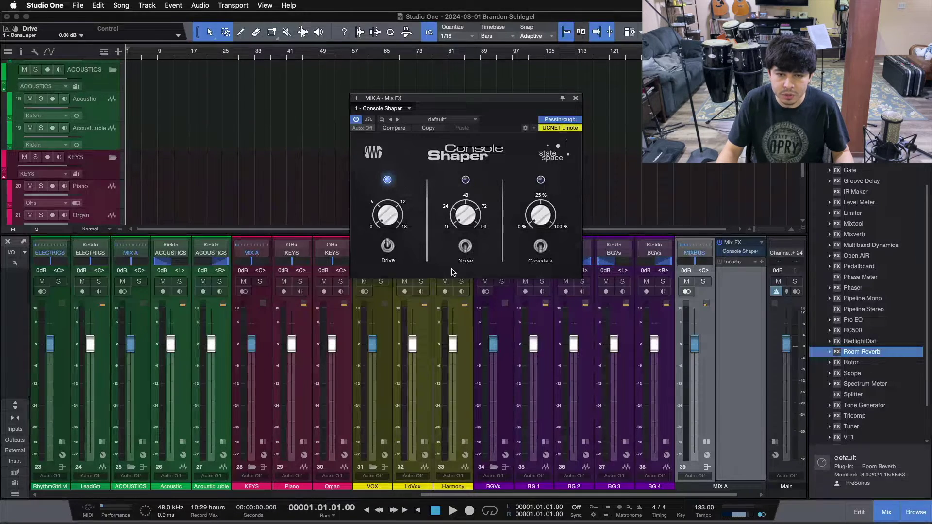
left_click(576, 98)
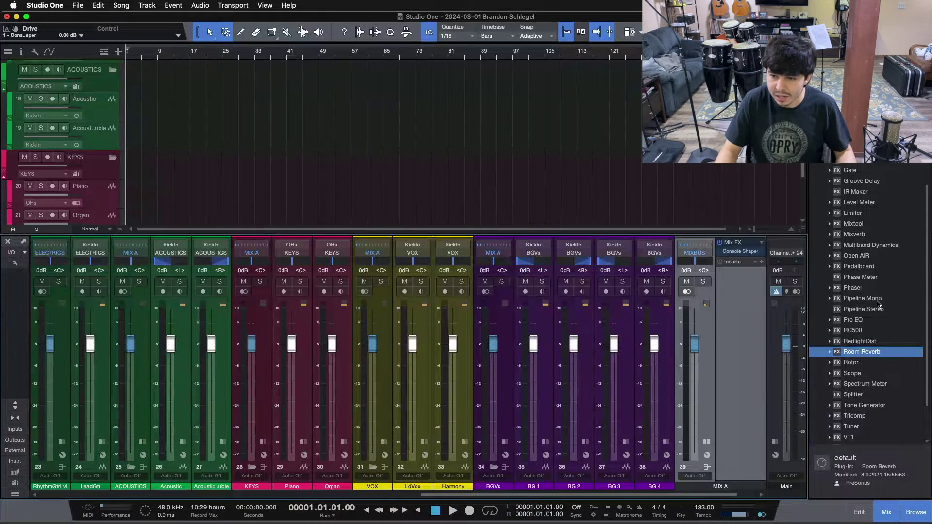
Insert Fat Channel on the MIX A bus and choose Brit Comp as its compressor model.
scroll(871, 348, "down", 3)
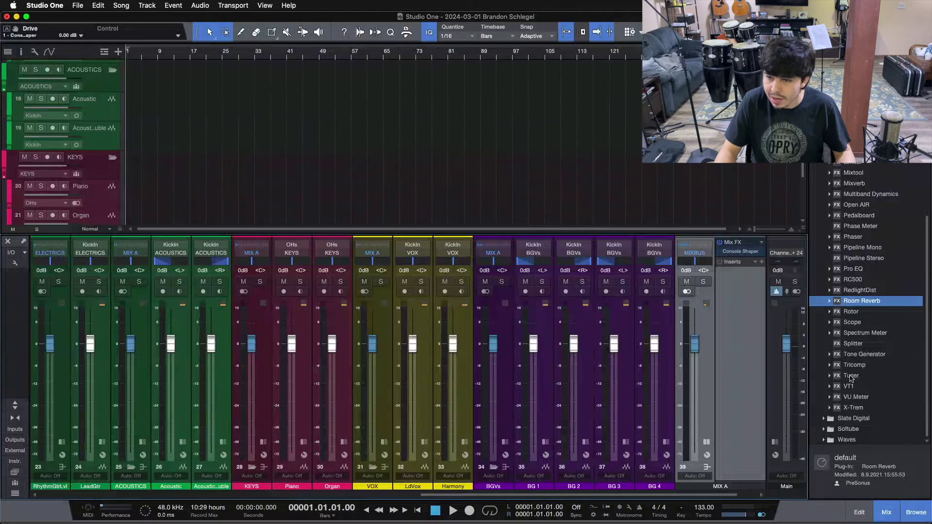
scroll(867, 117, "up", 1)
left_click_drag(865, 109, 737, 298)
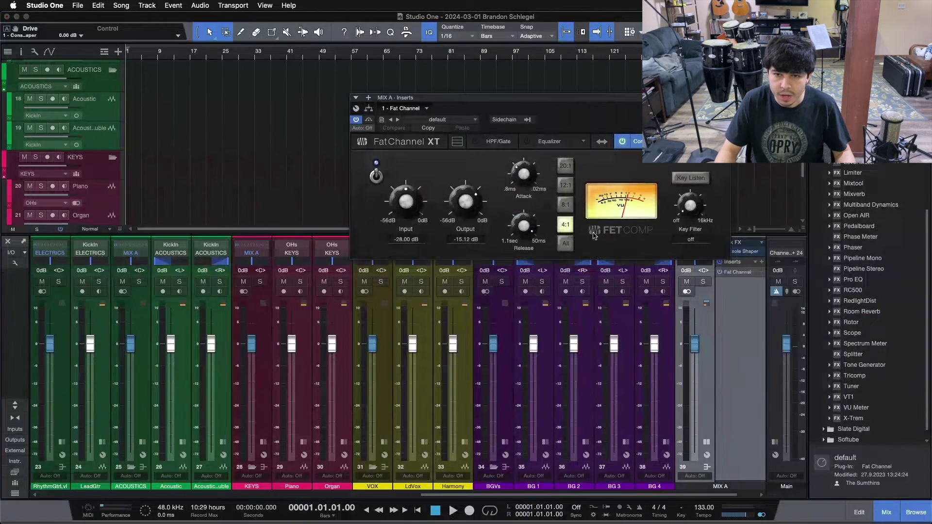
left_click(679, 142)
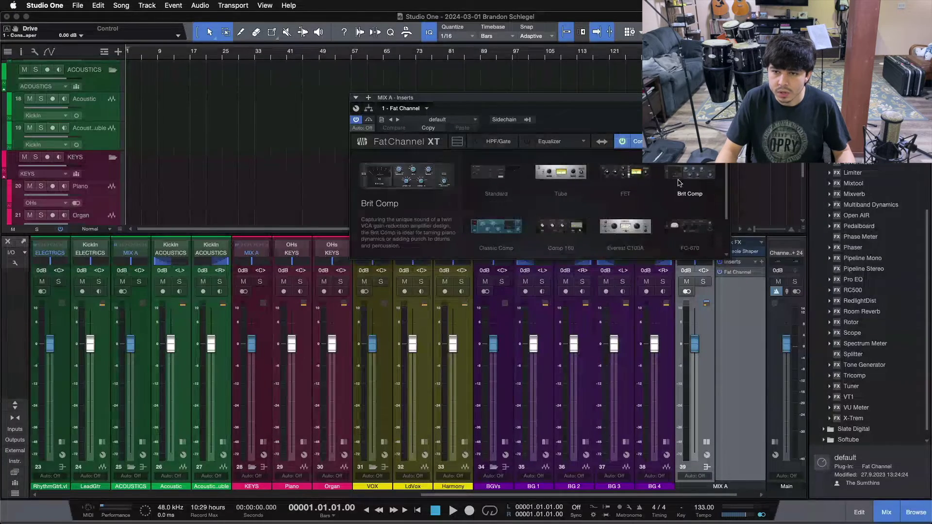
left_click(695, 184)
Give the Brit Comp a slower attack and a faster release, and set its threshold to -1.60 dB.
left_click_drag(536, 222, 533, 166)
left_click_drag(596, 225, 536, 423)
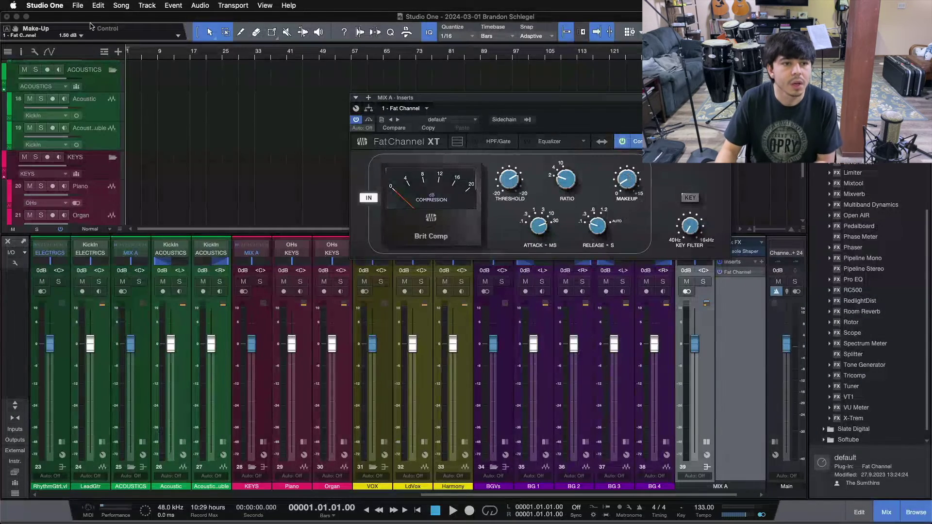
left_click_drag(68, 37, 91, 55)
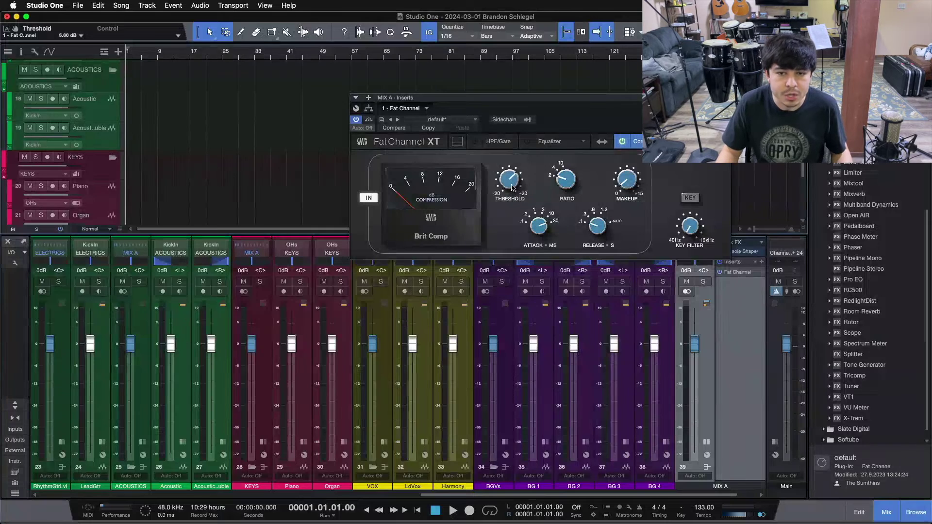
scroll(512, 188, "down", 4)
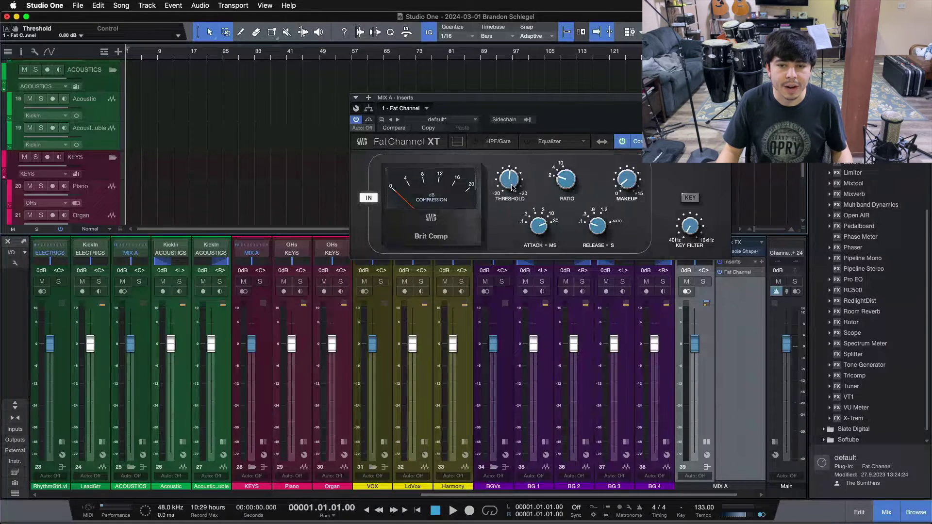
scroll(512, 188, "down", 1)
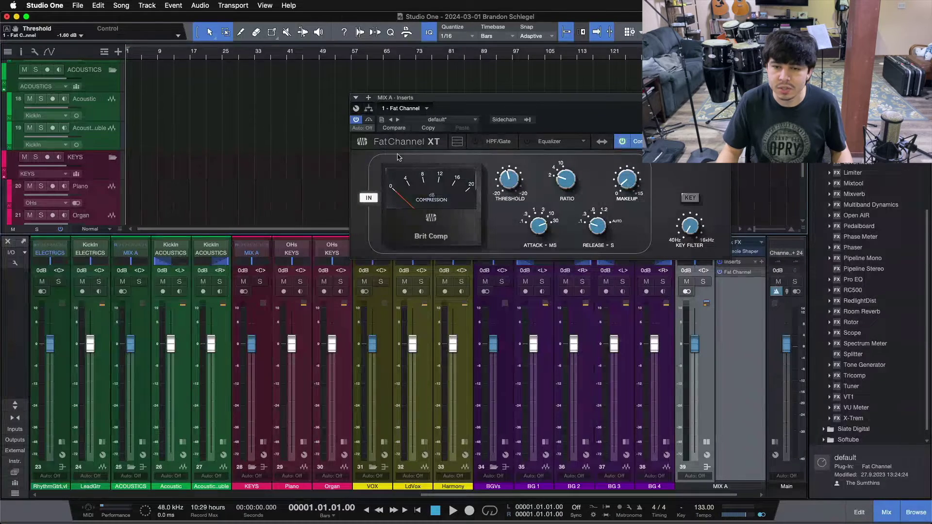
left_click(725, 97)
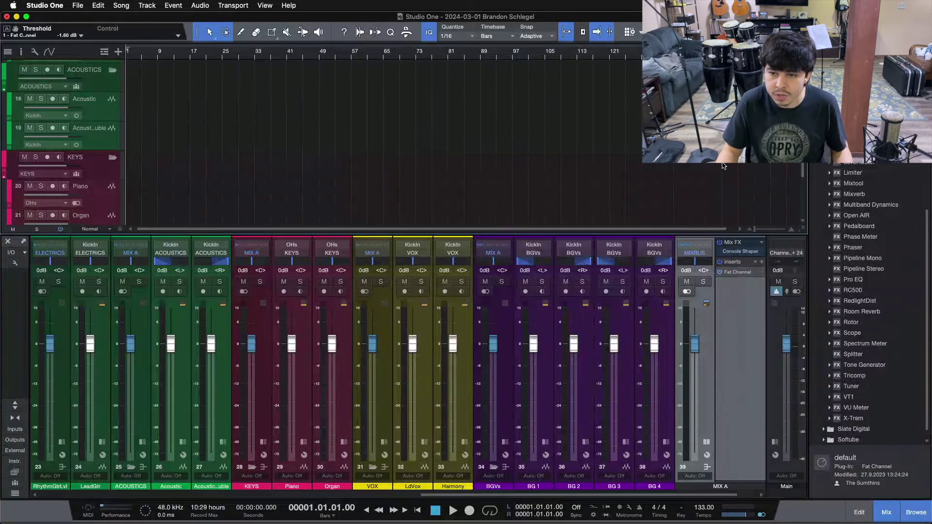
Insert the Softube Tape effect after Fat Channel on the MIX A bus.
scroll(863, 301, "down", 1)
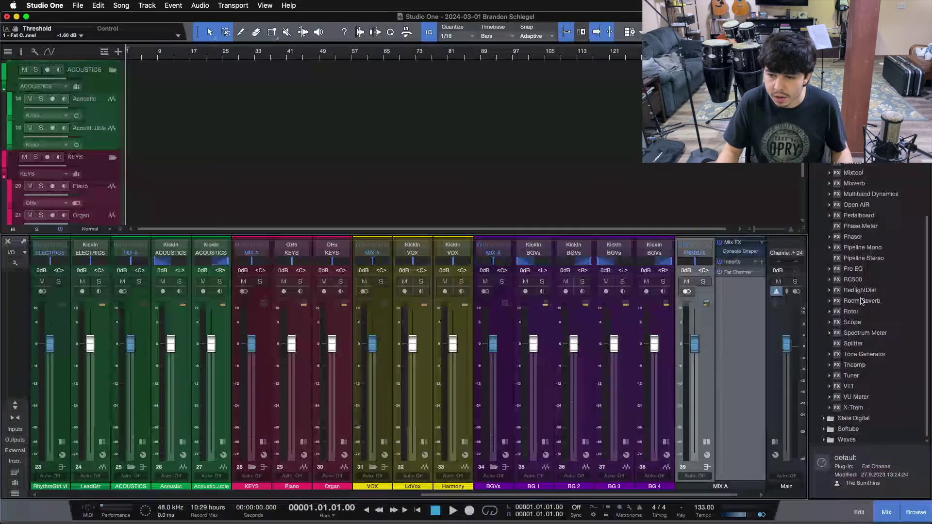
left_click(825, 430)
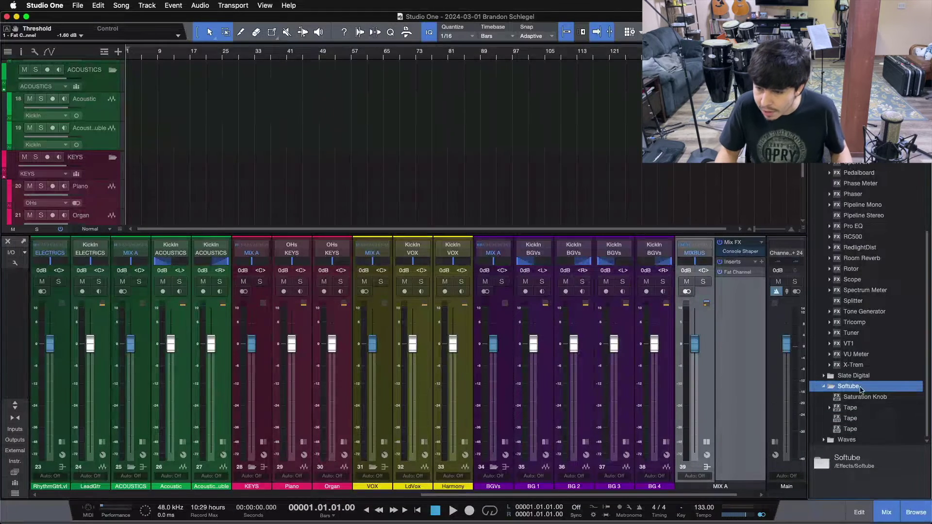
left_click_drag(850, 418, 731, 299)
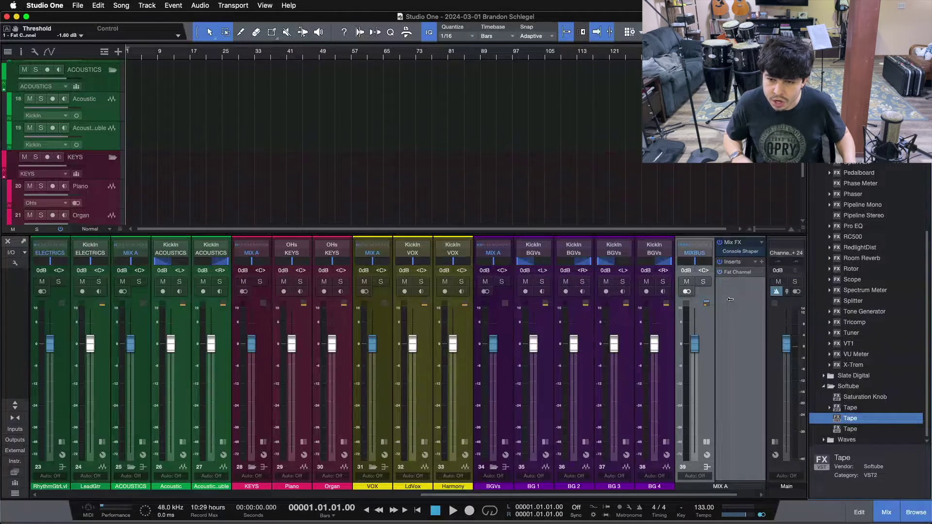
left_click_drag(731, 300, 730, 298)
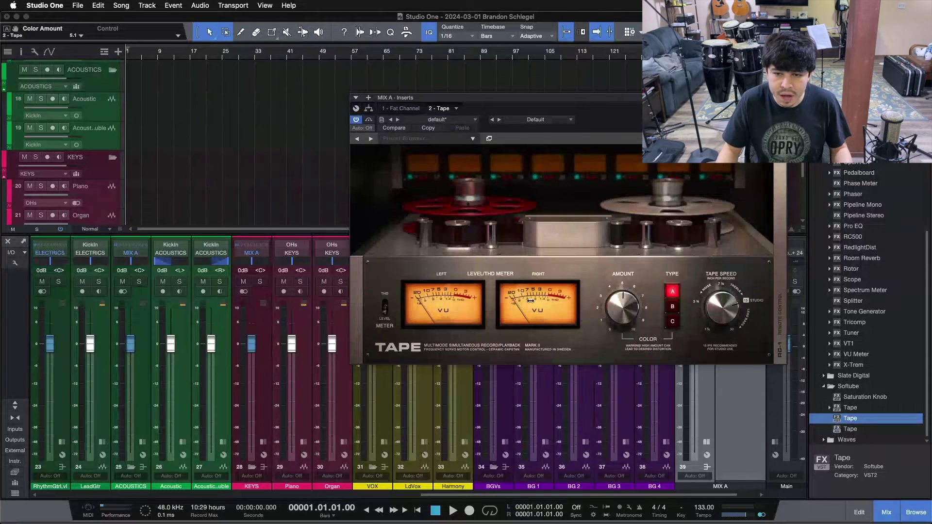
Set the Tape effect's color type to B and its tape speed to 30 IPS.
left_click(671, 308)
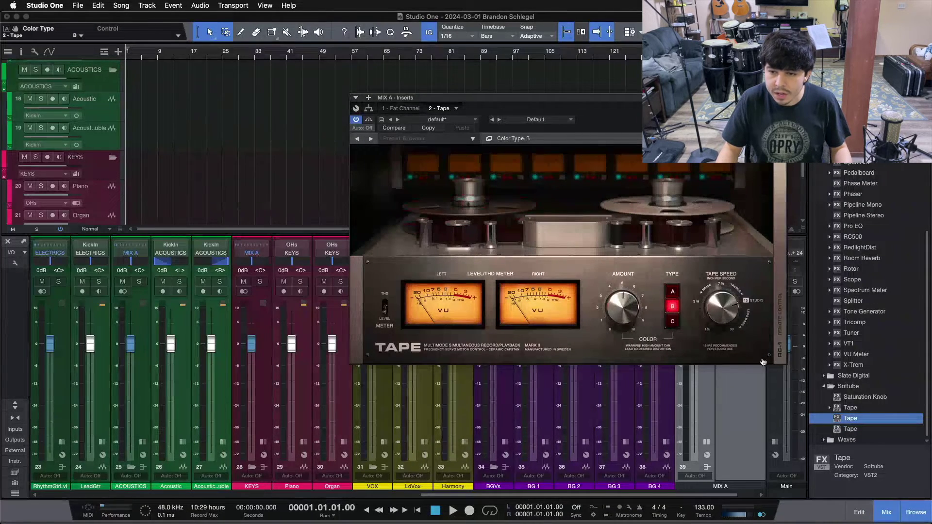
left_click_drag(723, 305, 725, 246)
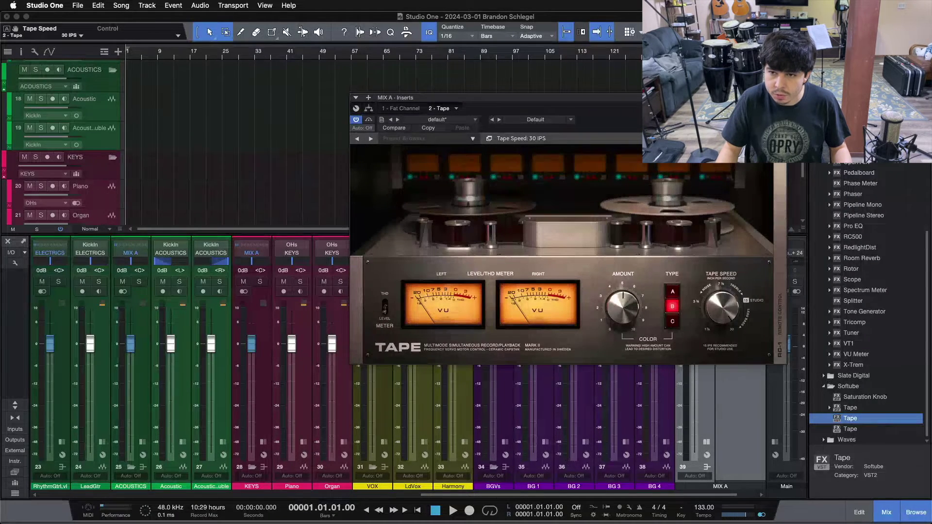
left_click(781, 98)
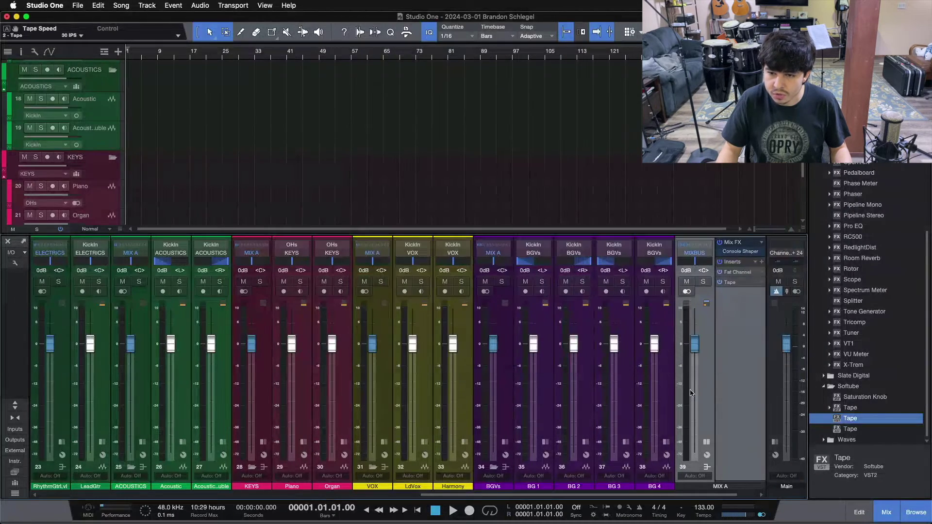
Insert a Limiter on the MIXBUS bus and set its input gain to 6.00 dB.
left_click(706, 442)
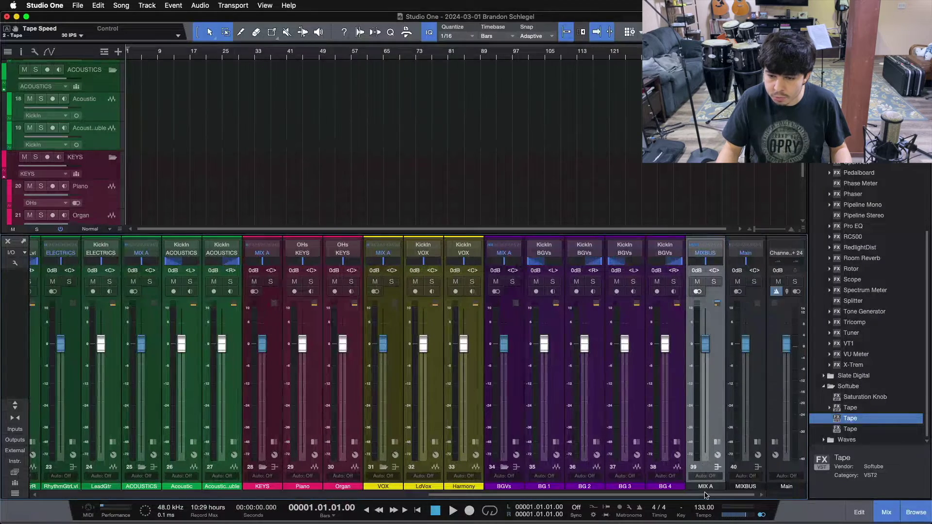
left_click(758, 442)
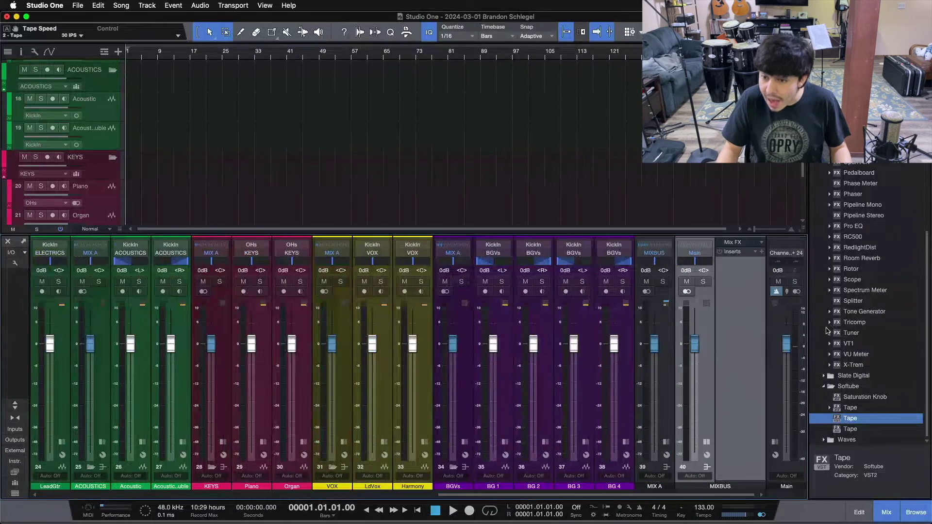
left_click(824, 386)
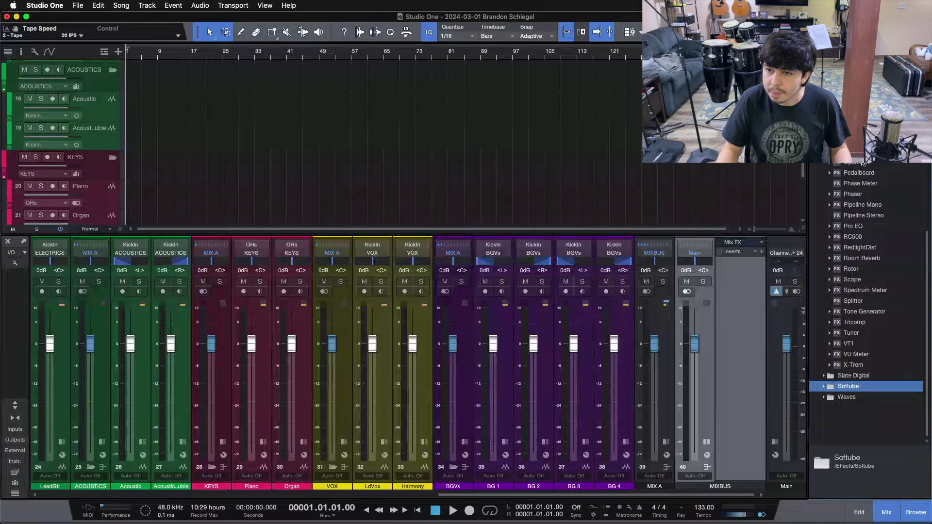
left_click_drag(734, 319, 734, 275)
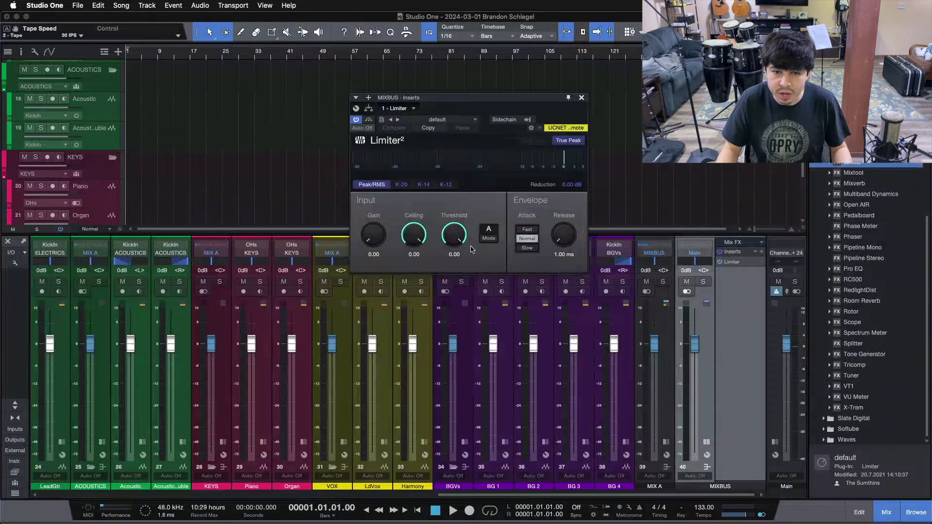
left_click_drag(373, 236, 374, 218)
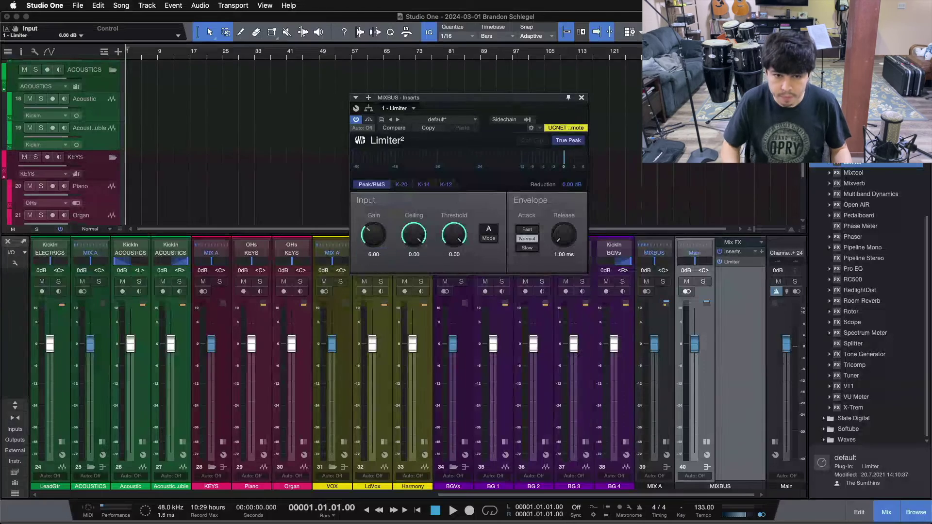
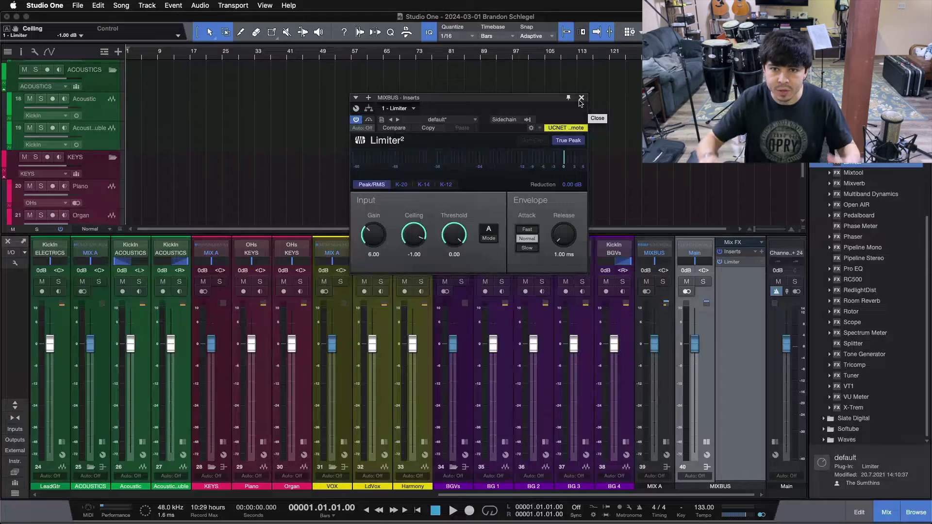
Close the Limiter window and enlarge the console so every channel shows taller insert and send sections.
left_click(581, 98)
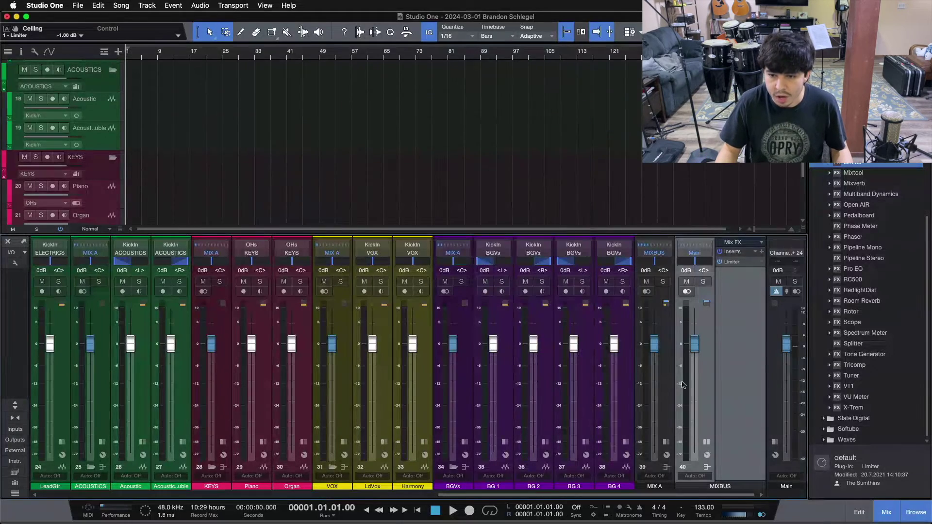
scroll(712, 447, "left", 2)
left_click_drag(714, 496, 31, 450)
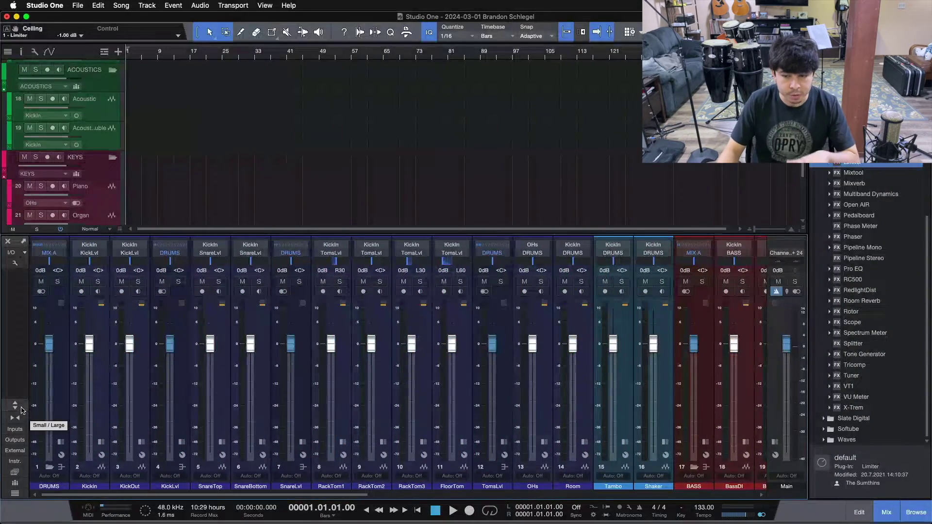
left_click_drag(359, 495, 787, 487)
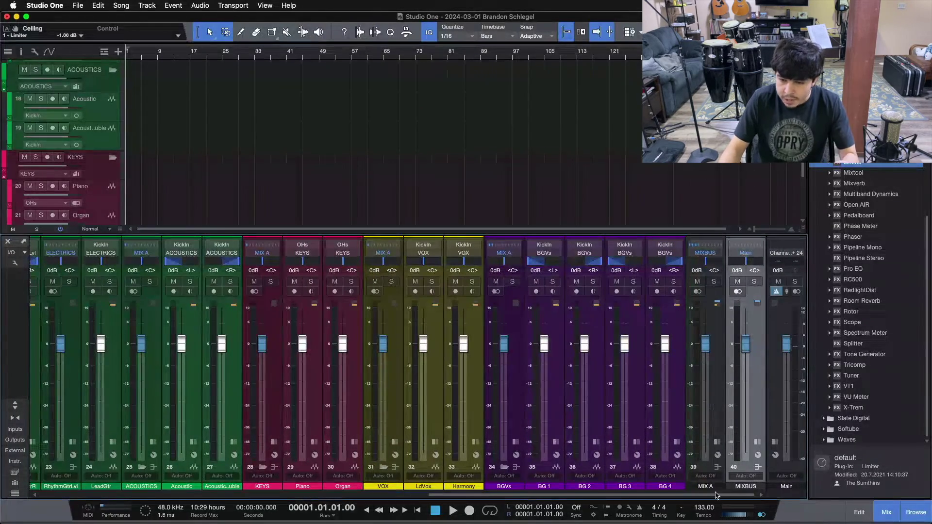
left_click_drag(716, 495, 327, 503)
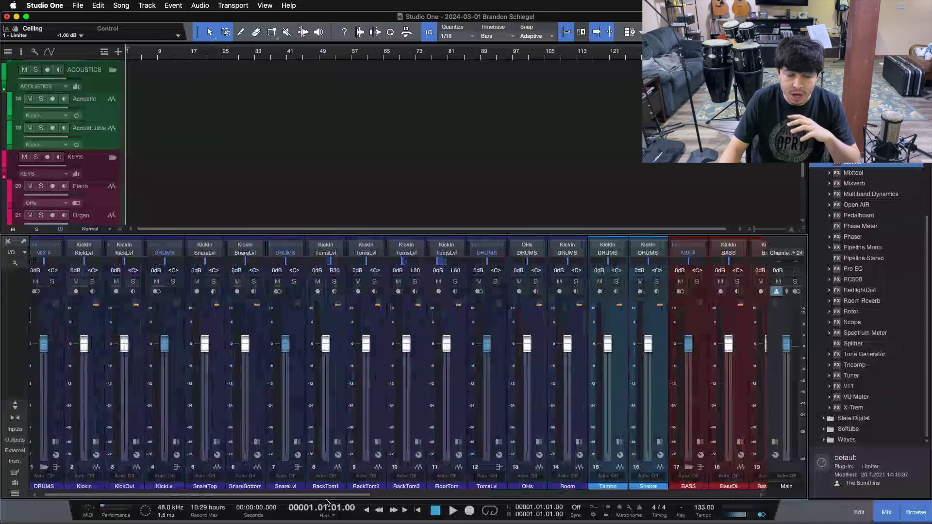
left_click(15, 406)
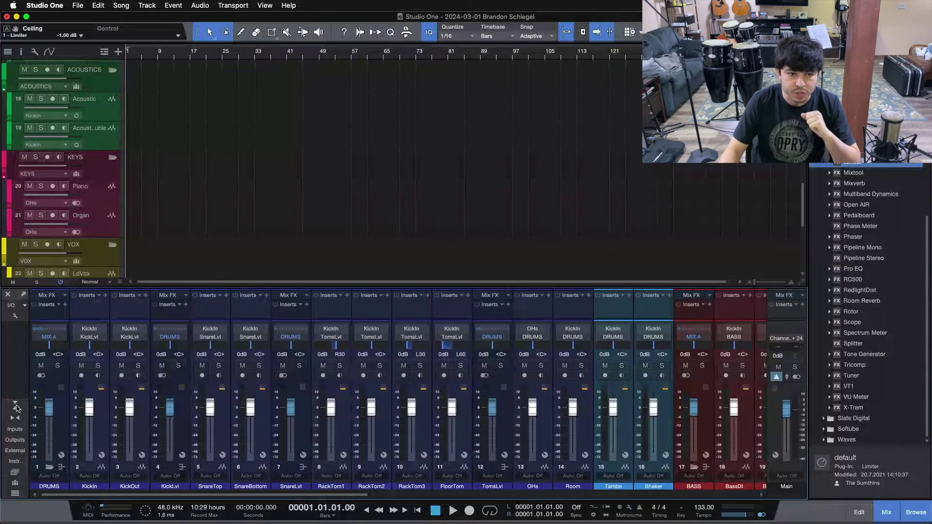
left_click(16, 407)
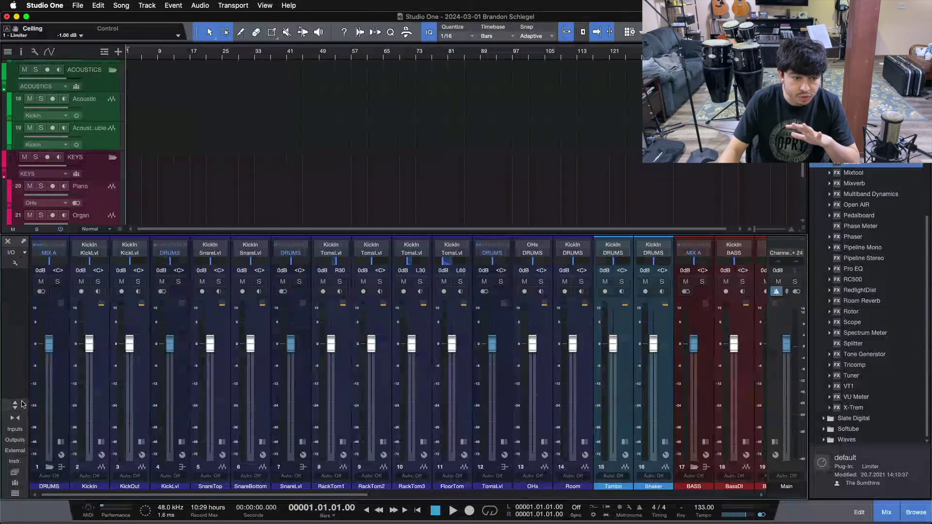
left_click(21, 404)
left_click_drag(204, 282, 219, 176)
mouse_move(221, 276)
left_mouse_down()
mouse_move(214, 321)
mouse_move(211, 288)
left_mouse_up()
left_click_drag(214, 320, 215, 258)
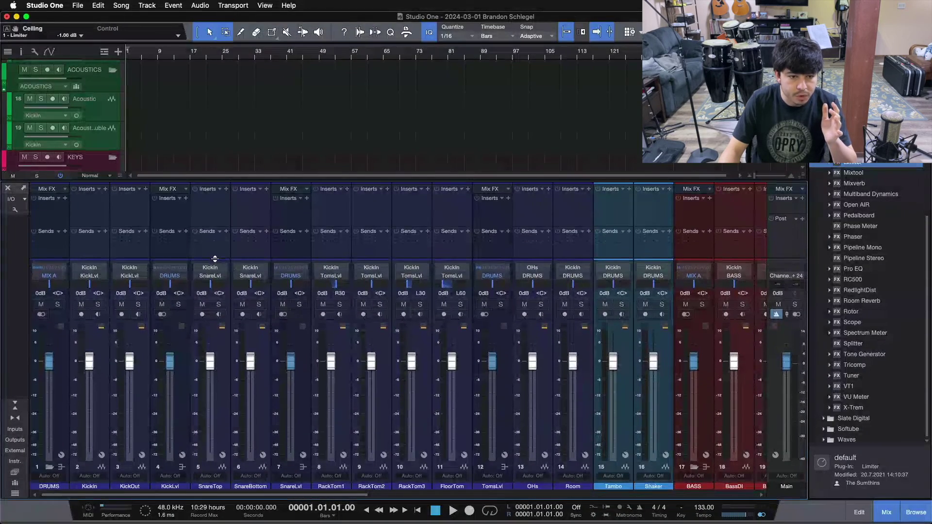
left_click_drag(259, 182, 257, 156)
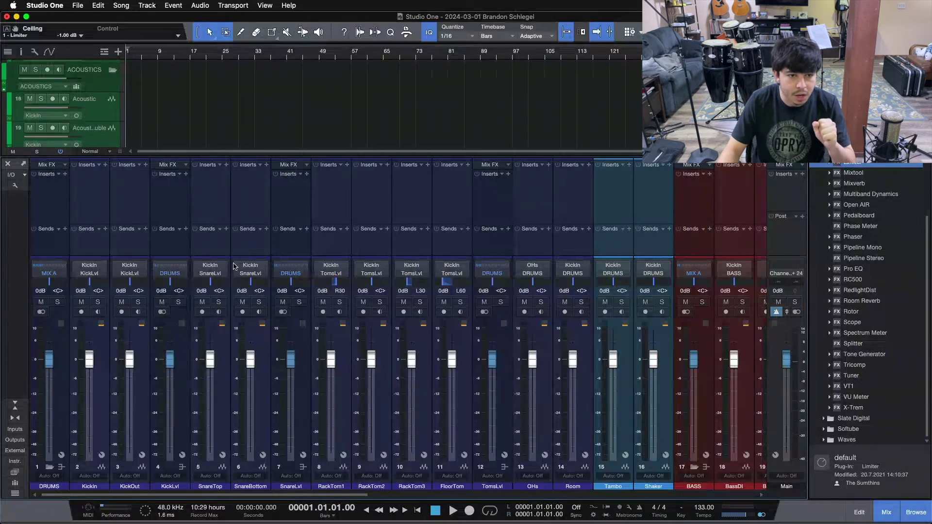
Insert Pro EQ on the KickLvl, SnareLvl, TomsLvl, OHs, Room, BASS, RhythmGtrLvl, LeadGtr, ACOUSTICS, Piano, Organ, LdVox, Harmony and BGVs channels at once.
left_click(186, 198)
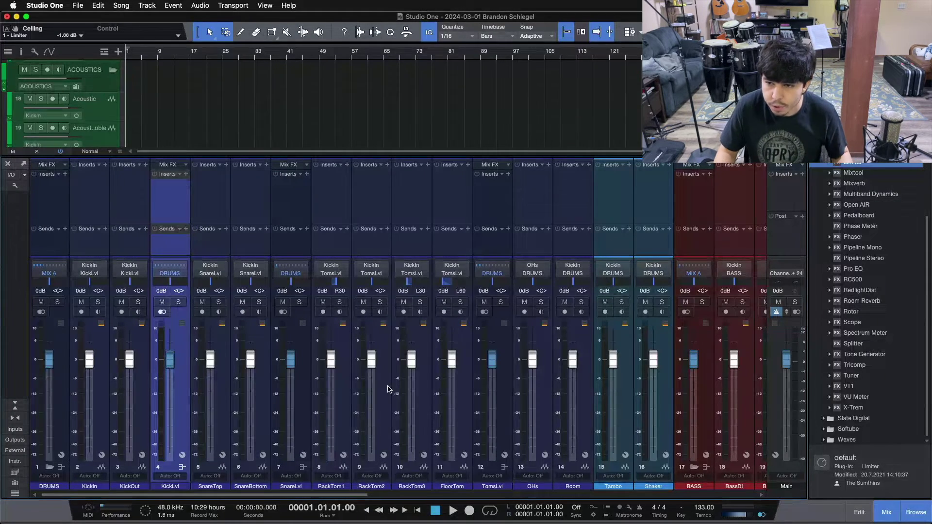
mouse_move(361, 350)
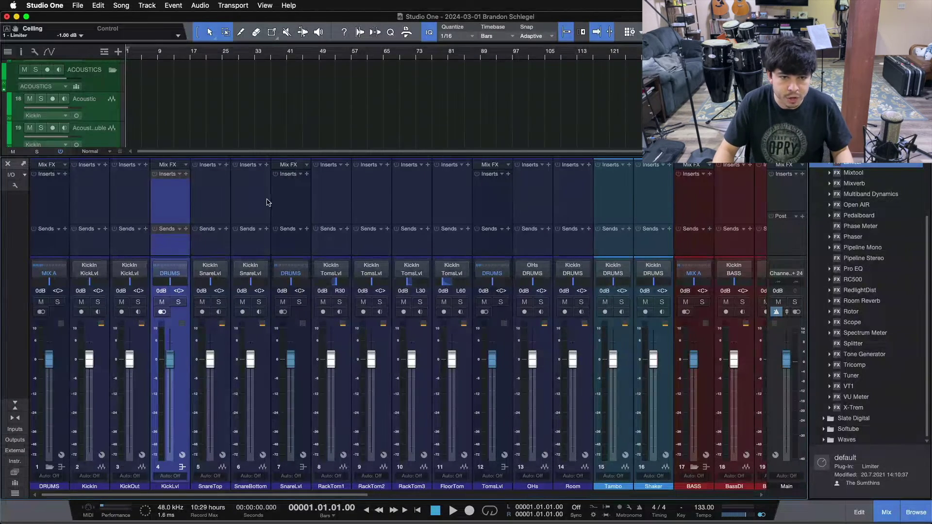
left_click(293, 200, "super")
left_click(485, 203, "super")
left_click(529, 194, "super")
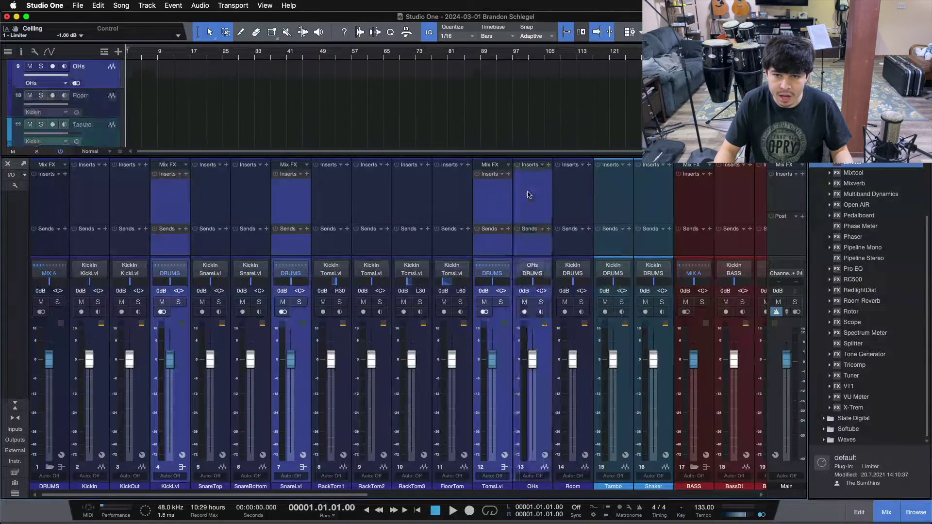
left_click(556, 194, "super")
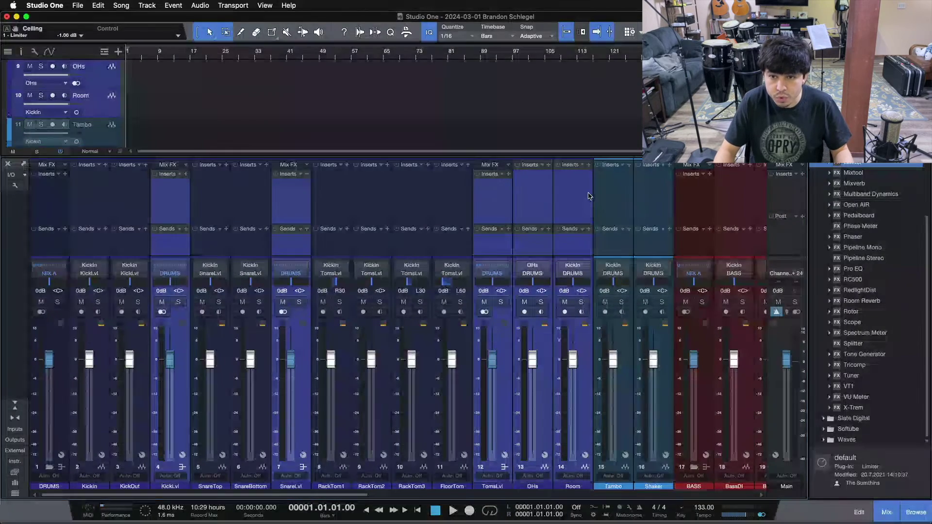
left_click(688, 199, "super")
left_click_drag(362, 495, 567, 507)
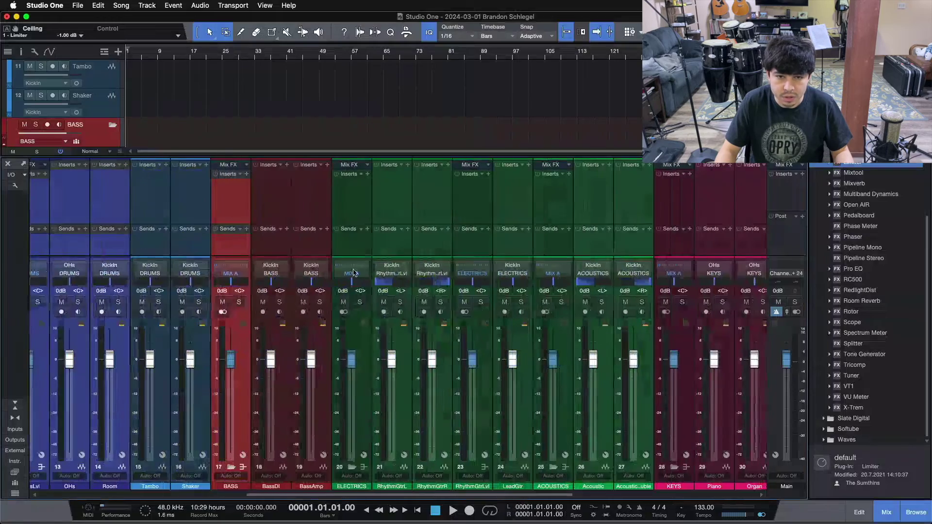
left_click(476, 212, "super")
left_click(549, 197, "super")
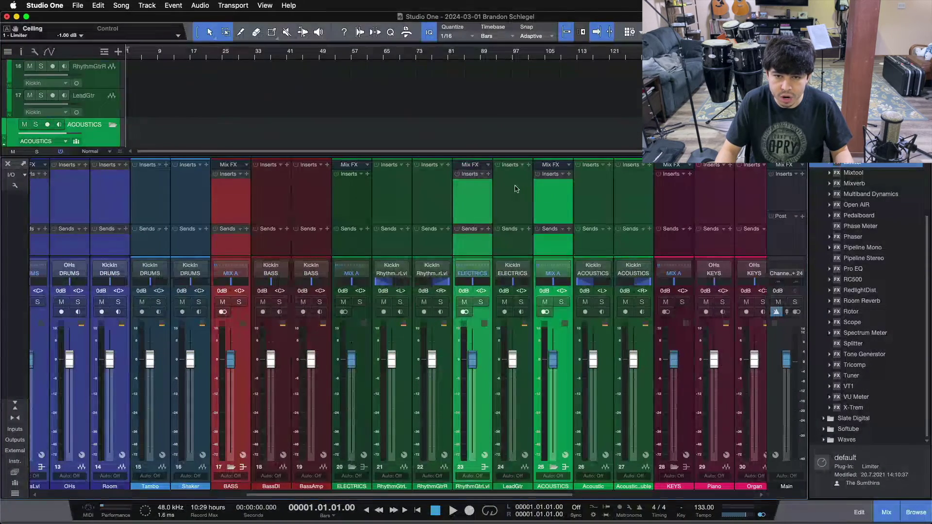
left_click(516, 189, "super")
left_click(721, 187, "super")
left_click(743, 200, "super")
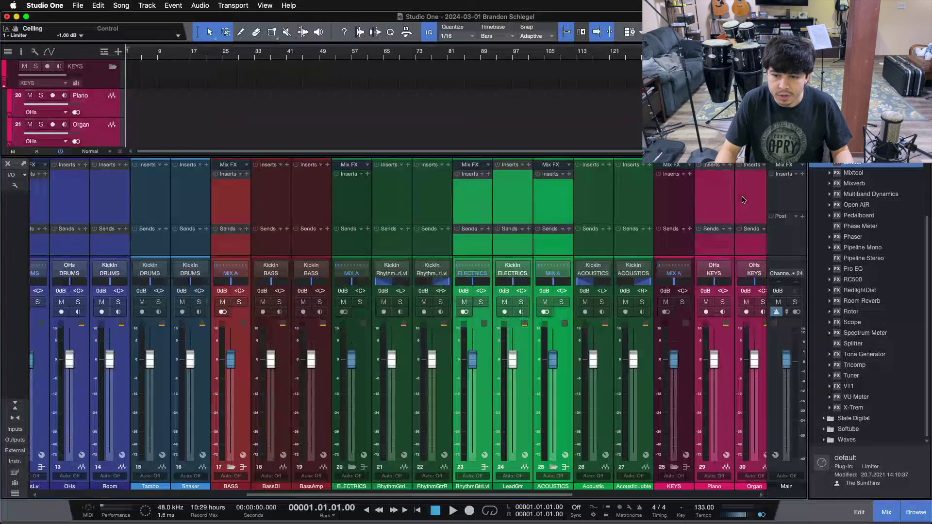
left_click_drag(506, 493, 688, 493)
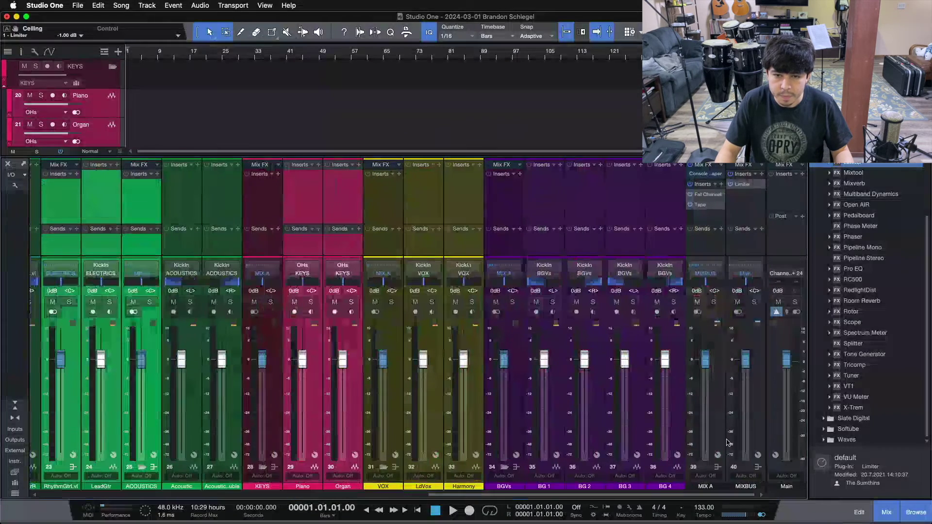
left_click(430, 182, "super")
left_click(463, 189, "super")
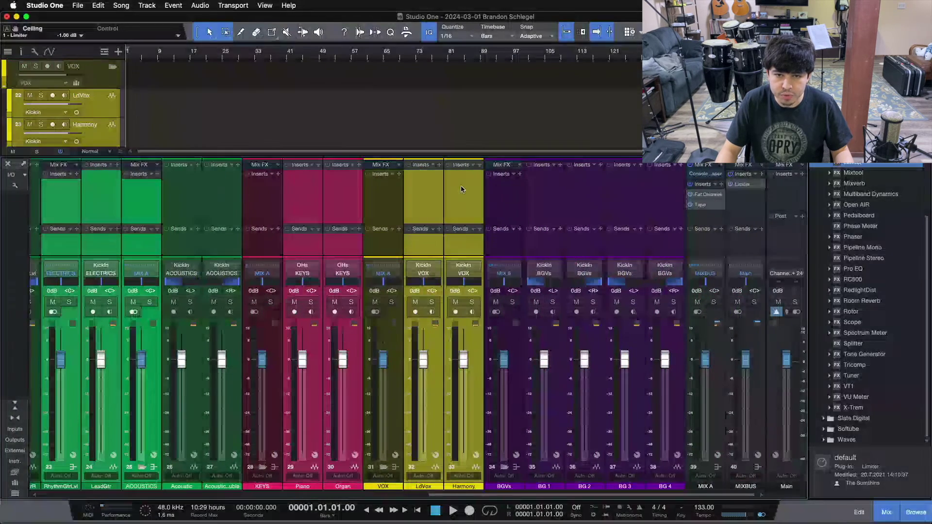
left_click(504, 197, "super")
left_click_drag(860, 275, 425, 181)
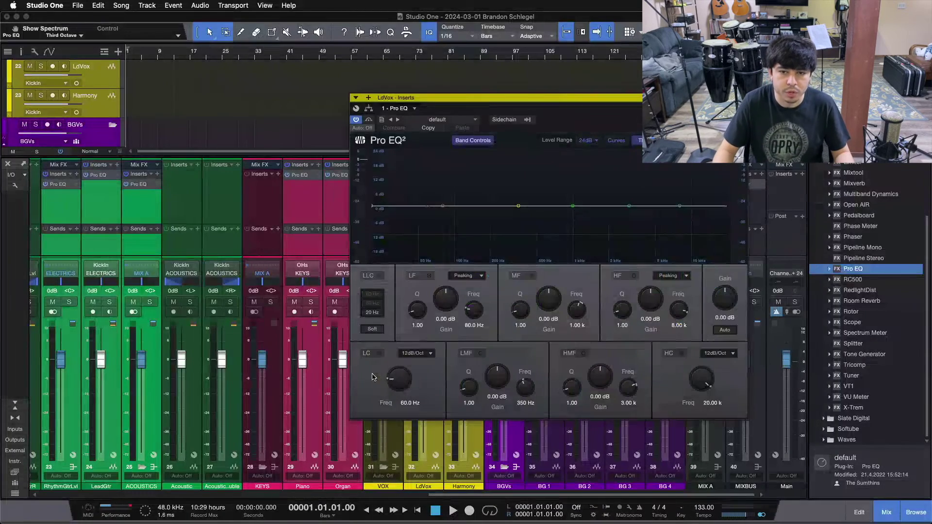
left_click(743, 97)
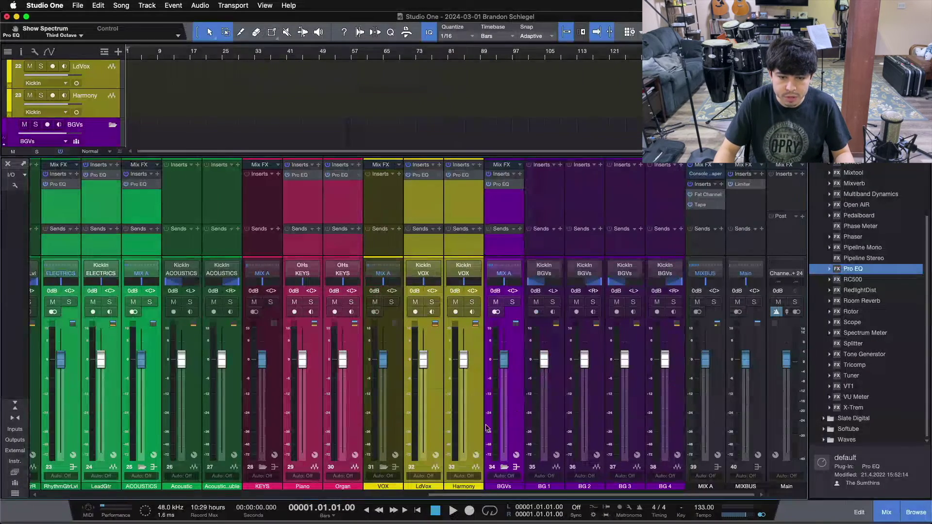
Insert a Compressor after Pro EQ on both the KickLvl and SnareLvl buses, leaving its default settings.
left_click_drag(442, 495, 55, 495)
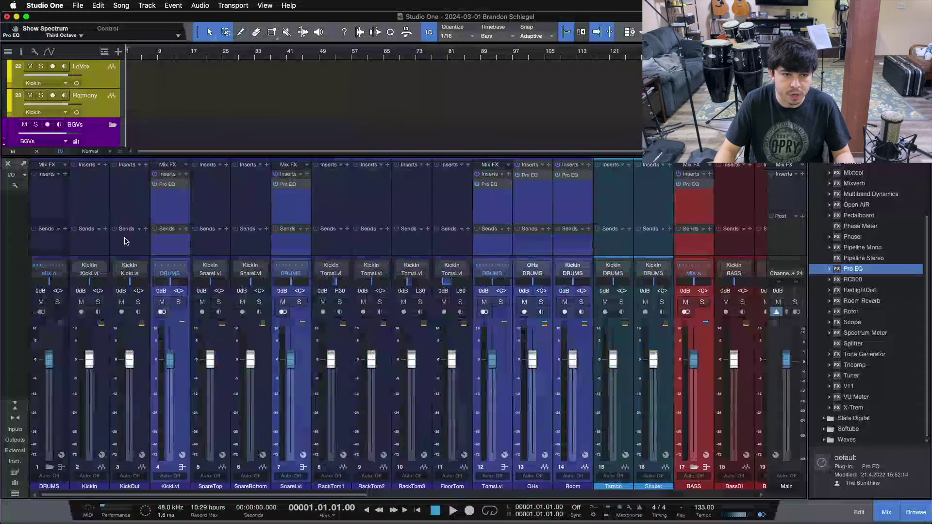
left_click(173, 209)
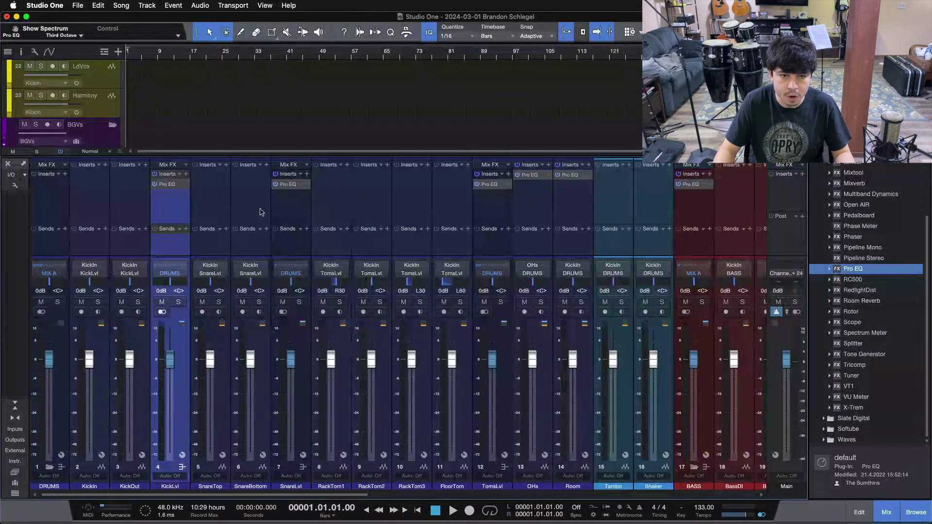
left_click(278, 210, "super")
scroll(868, 301, "up", 8)
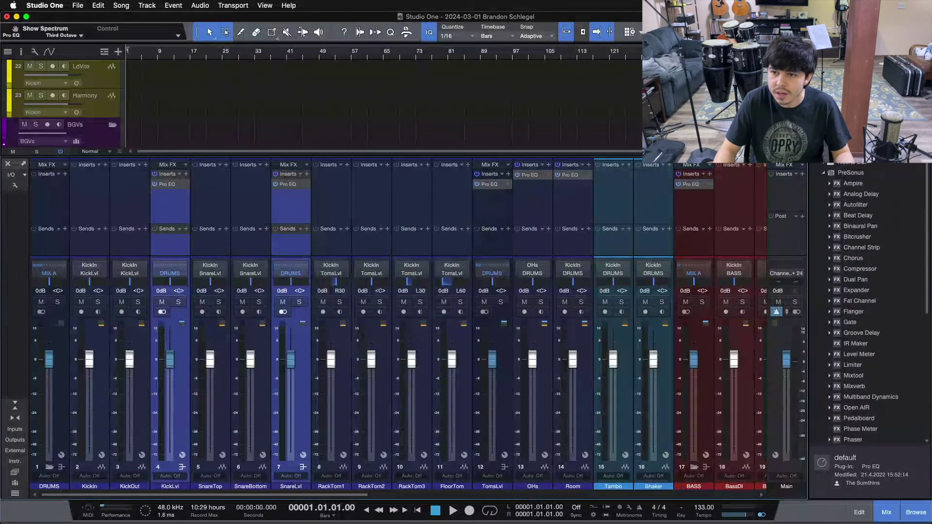
left_click_drag(866, 269, 295, 207)
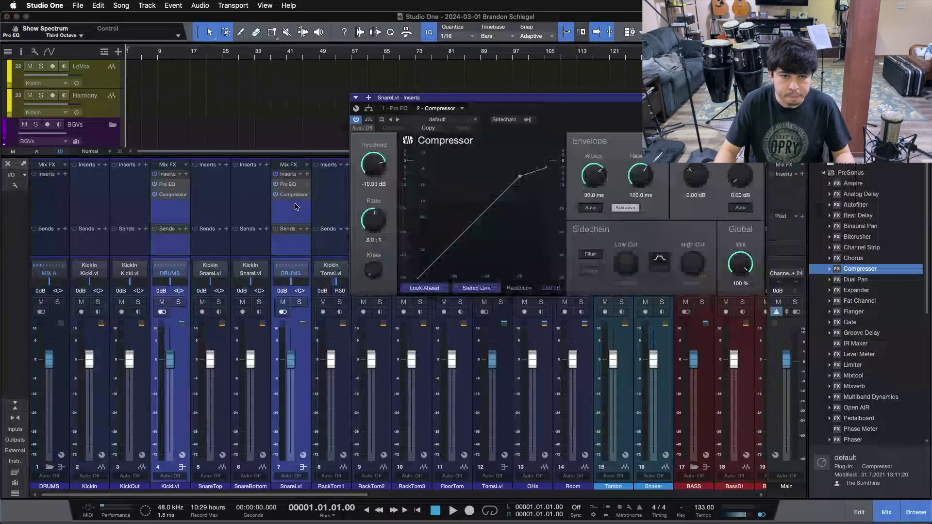
left_click(760, 98)
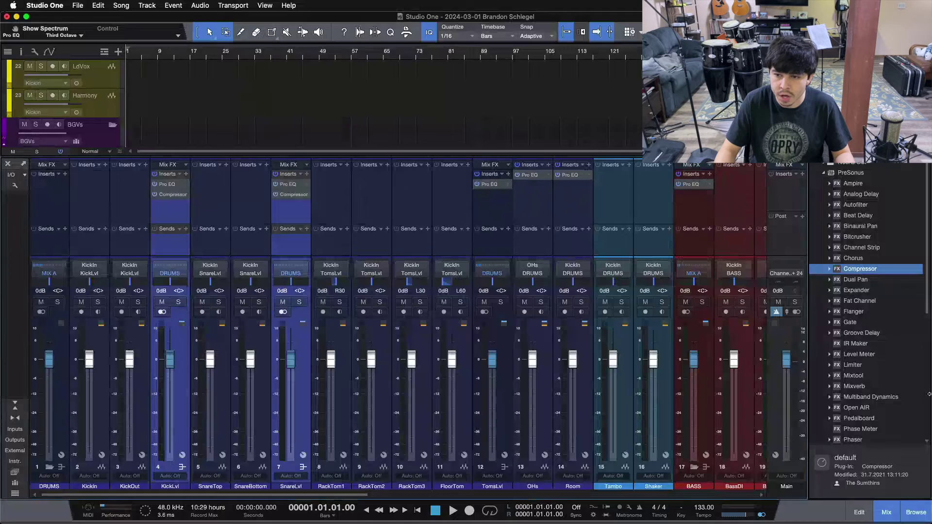
Insert a second Pro EQ after the Compressor on the KickLvl and SnareLvl buses.
scroll(859, 387, "down", 5)
left_click_drag(854, 356, 284, 209)
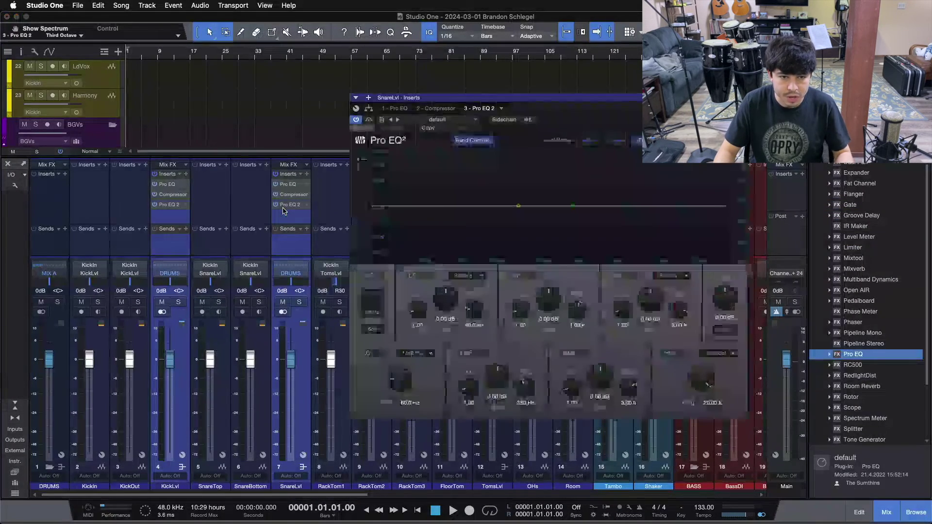
left_click(746, 97)
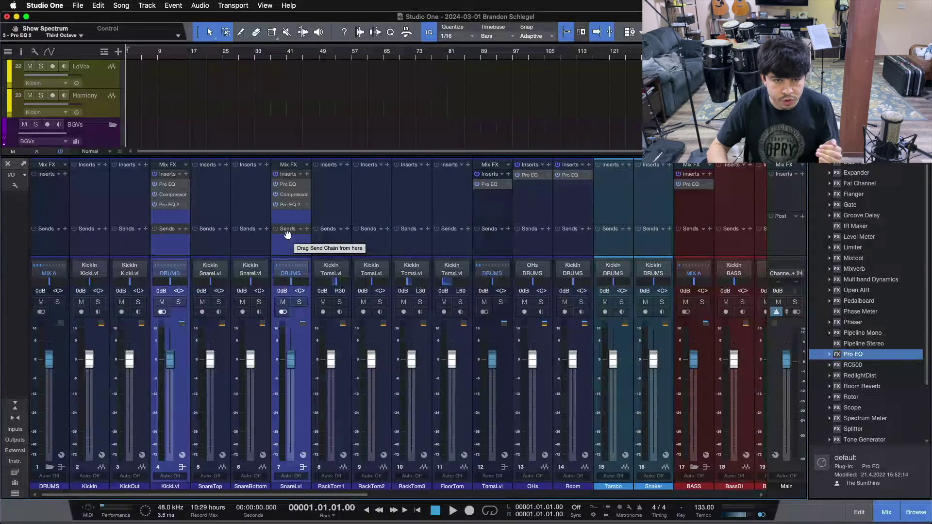
Insert Fat Channel on the Tambo channel and switch its equalizer to the Vintage model.
left_click(499, 208)
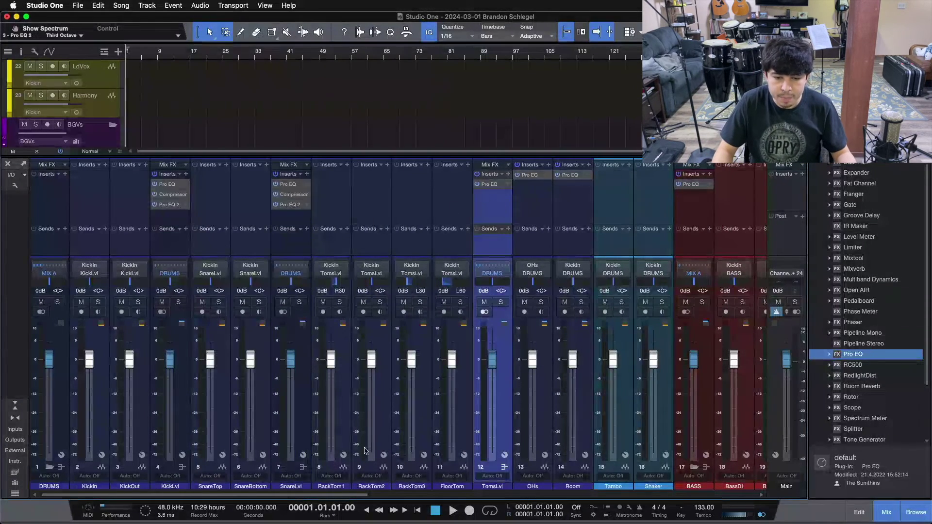
scroll(348, 495, "right", 5)
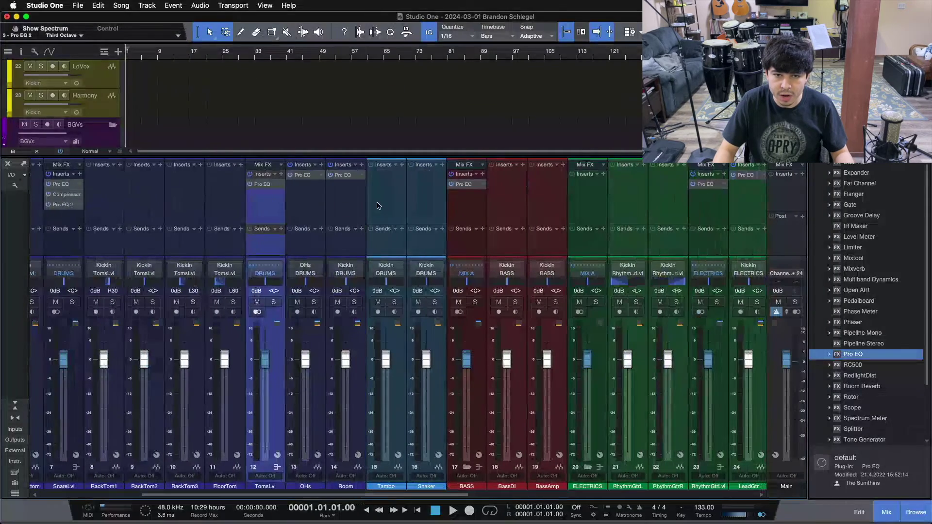
left_click(381, 202)
left_click_drag(865, 186, 389, 209)
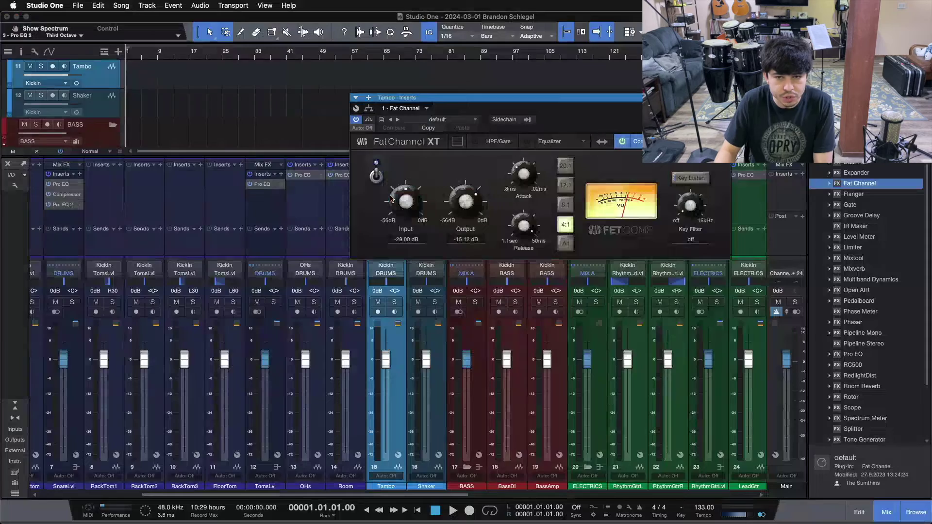
left_click(583, 142)
left_click(628, 175)
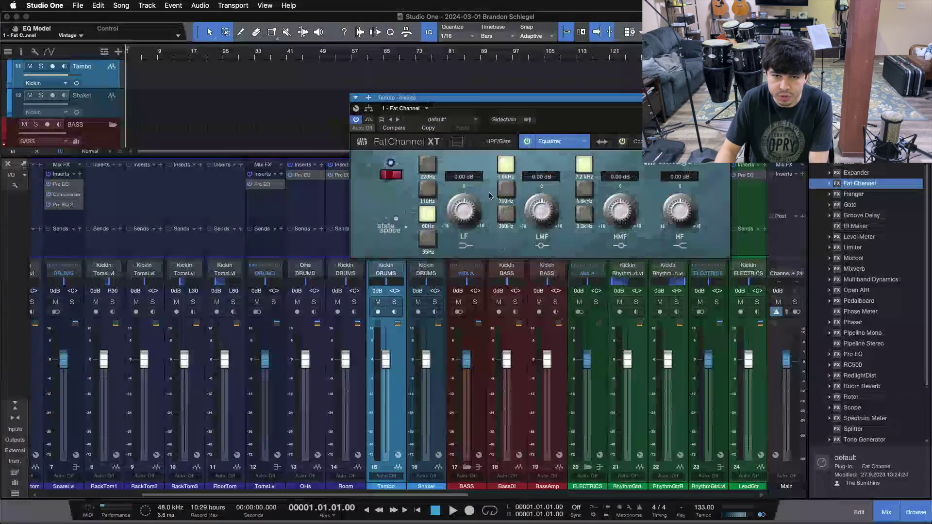
Set Tambo's Vintage equalizer to 220 Hz low and 3.2 kHz high-mid frequencies, and copy its Fat Channel to Shaker.
left_click(434, 166)
left_click(585, 215)
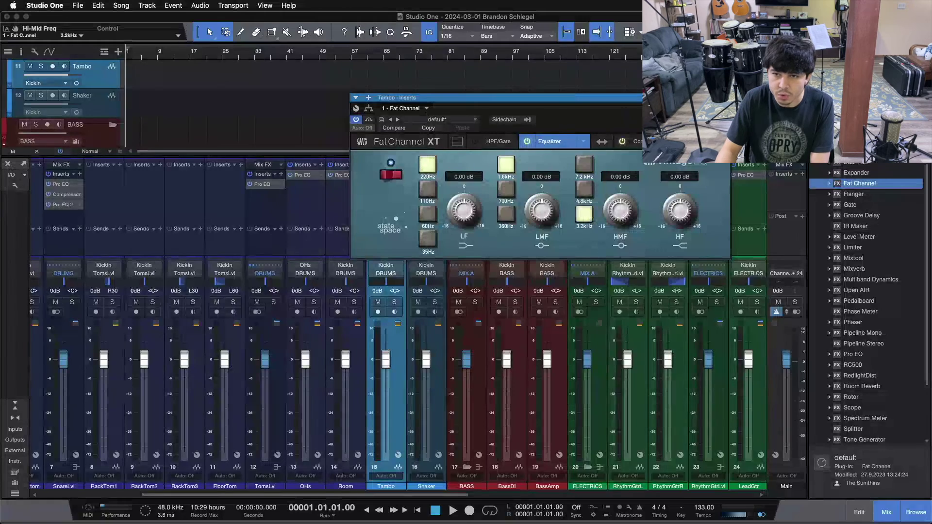
left_click(725, 97)
left_click_drag(387, 176, 428, 182)
left_click(725, 98)
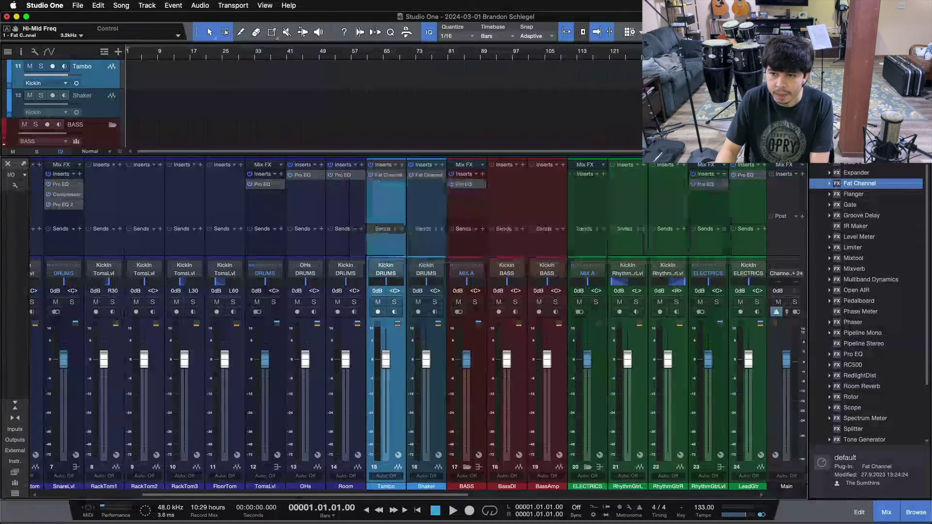
Insert Fat Channel followed by a second Pro EQ after the existing Pro EQ on the BASS bus.
left_click_drag(859, 183, 468, 208)
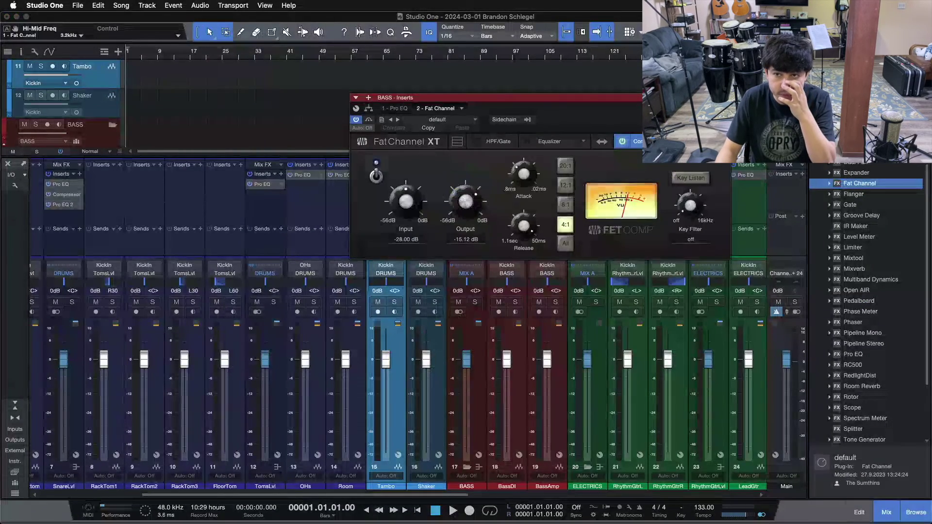
left_click(725, 97)
left_click_drag(853, 354, 483, 229)
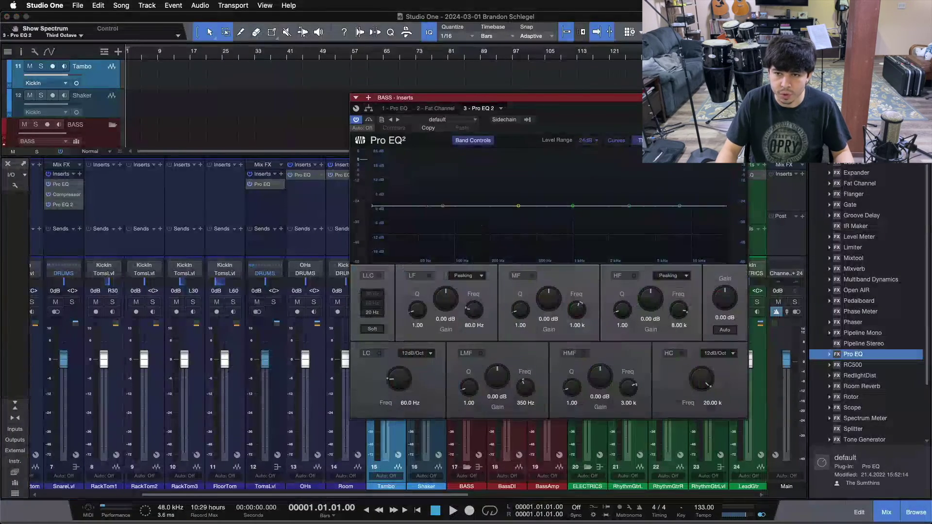
Insert Fat Channel after the Pro EQ on the ACOUSTICS bus and copy it to Piano, LdVox and Harmony.
left_click(743, 98)
left_click_drag(420, 496, 574, 494)
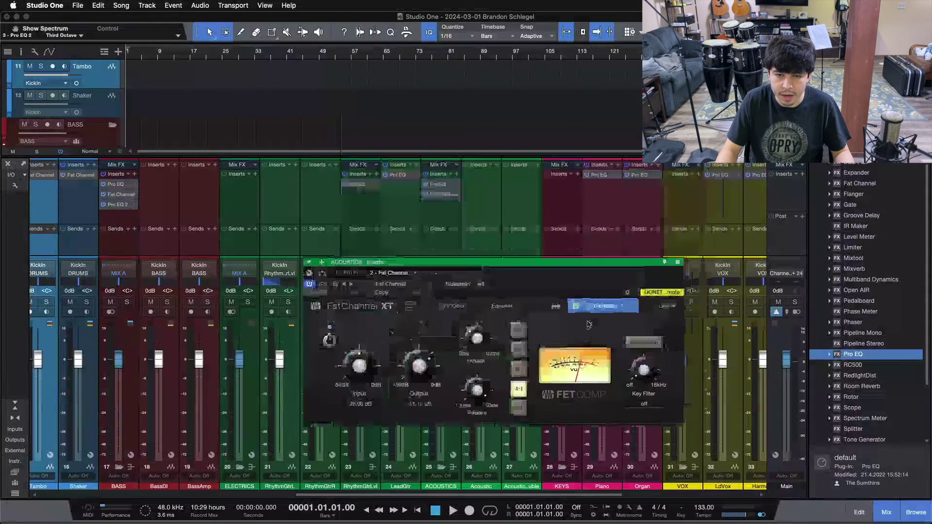
left_click_drag(435, 193, 756, 186)
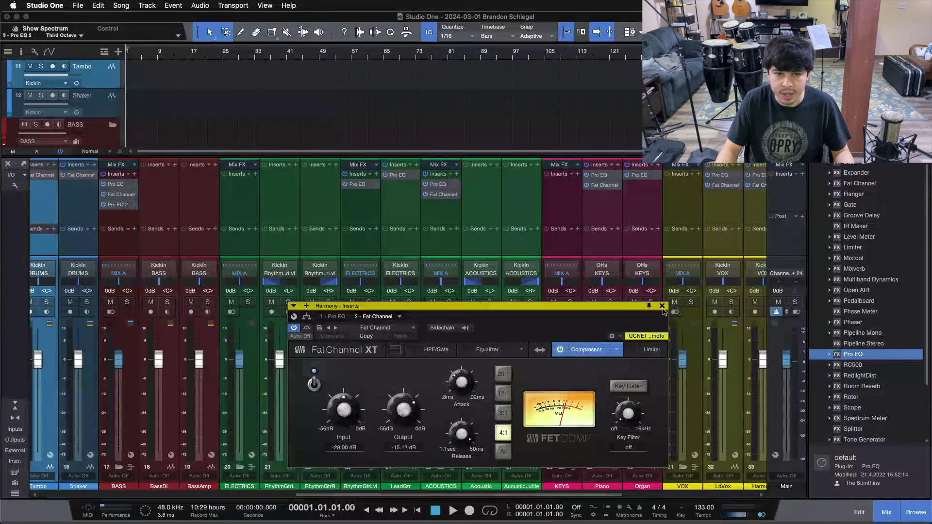
left_click(662, 306)
Insert Fat Channel on the RhythmGtrLvl bus with the Everest C100A compressor model, and copy it to LeadGtr.
left_click(346, 211)
left_click_drag(859, 183, 356, 208)
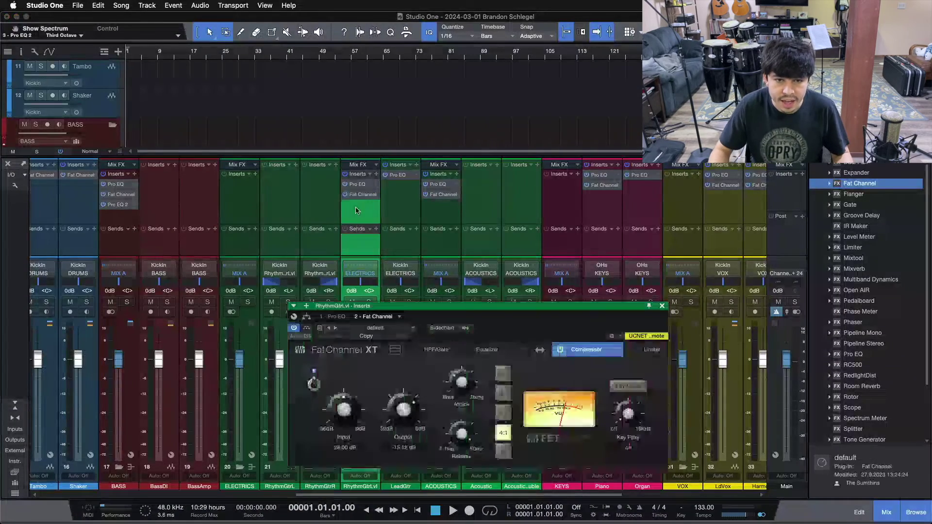
left_click(616, 350)
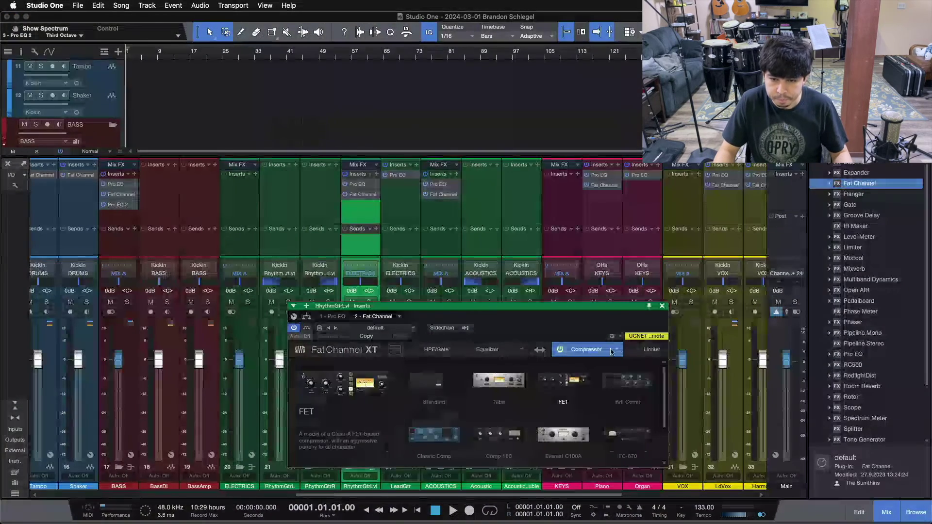
left_click(589, 447)
left_click_drag(363, 194, 394, 203)
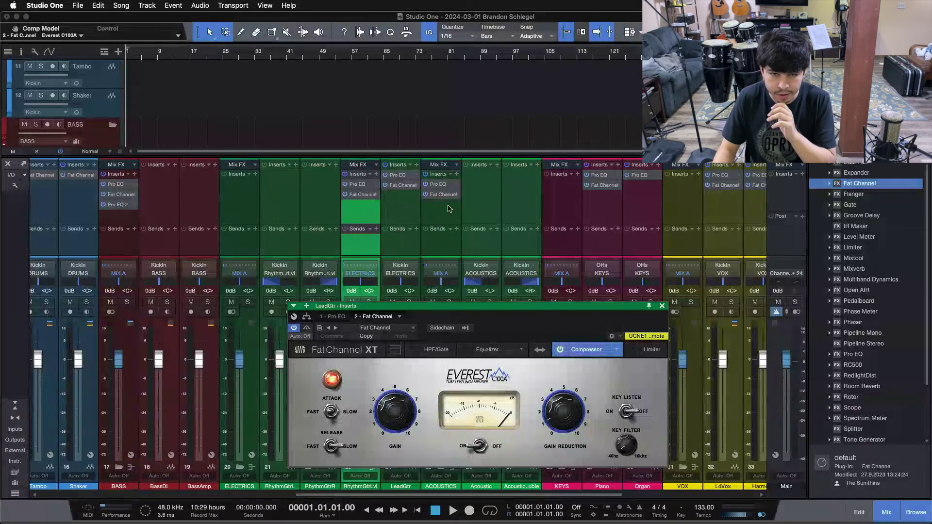
Copy LeadGtr's Fat Channel to the Organ channel and switch its compressor model to FC-670.
left_click_drag(408, 185, 643, 197)
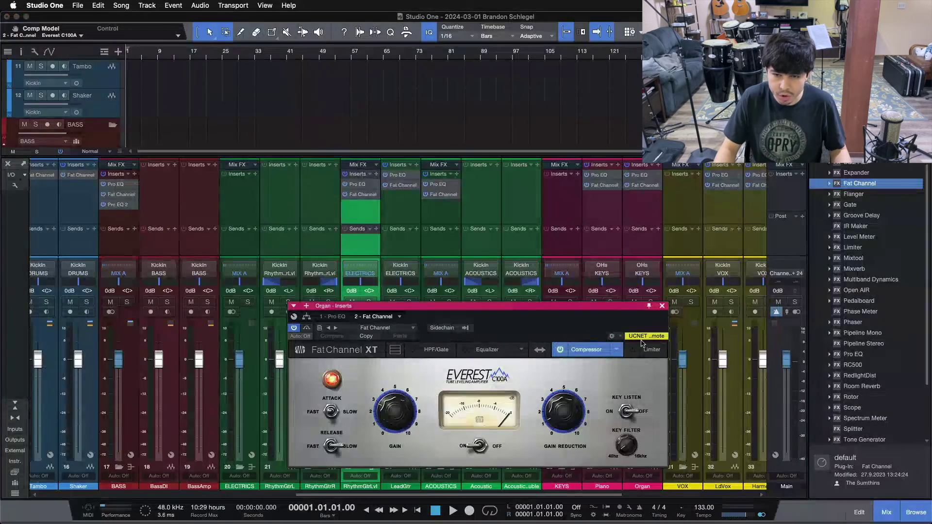
left_click(615, 350)
left_click(632, 431)
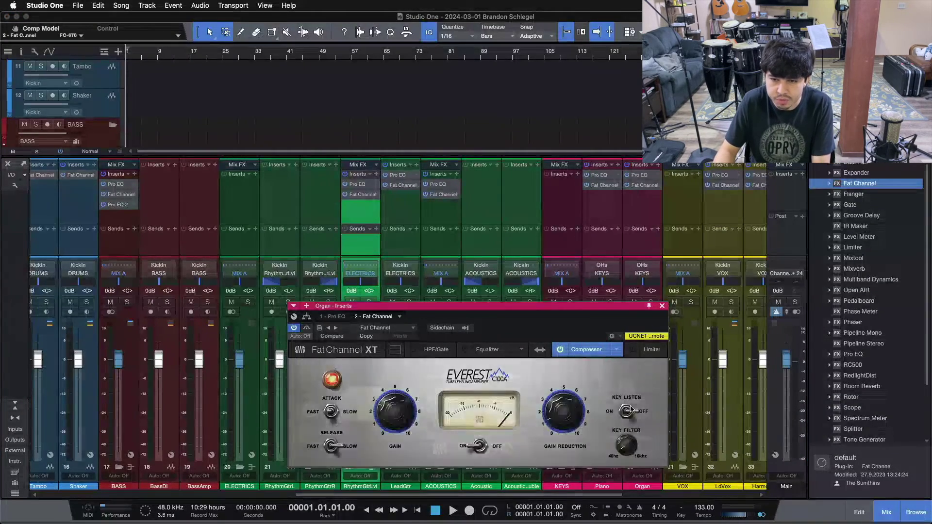
left_click(661, 307)
Copy Organ's Fat Channel to the BGVs bus and switch its compressor model to Tube.
left_click_drag(479, 494, 610, 493)
left_click_drag(345, 185, 510, 225)
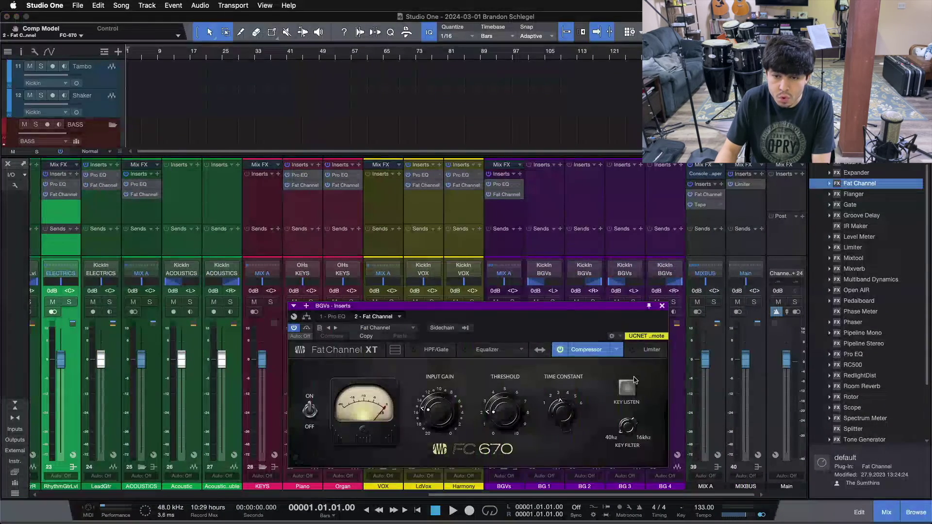
left_click(617, 352)
left_click(500, 381)
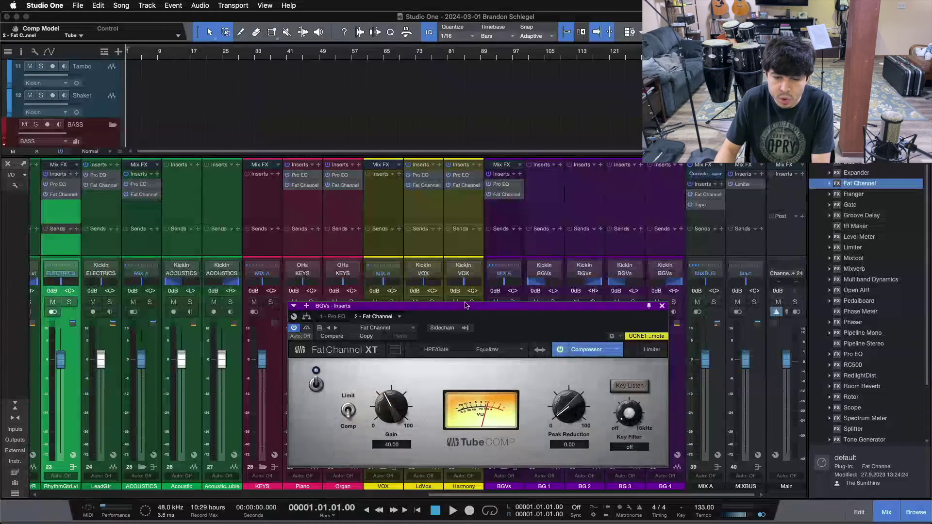
left_click(661, 306)
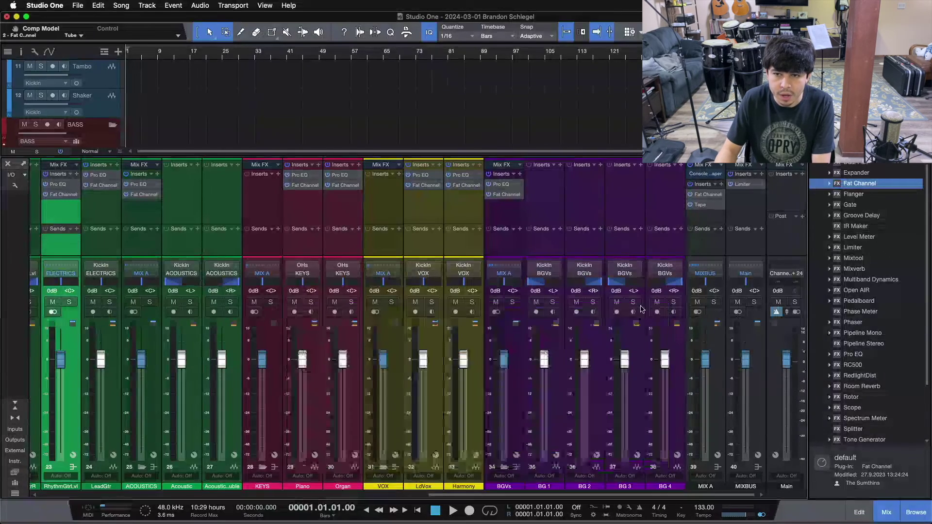
Insert Multiband Dynamics with the De-Esser preset after Fat Channel on LdVox, and copy it to Harmony.
left_click(456, 212)
left_click(441, 207)
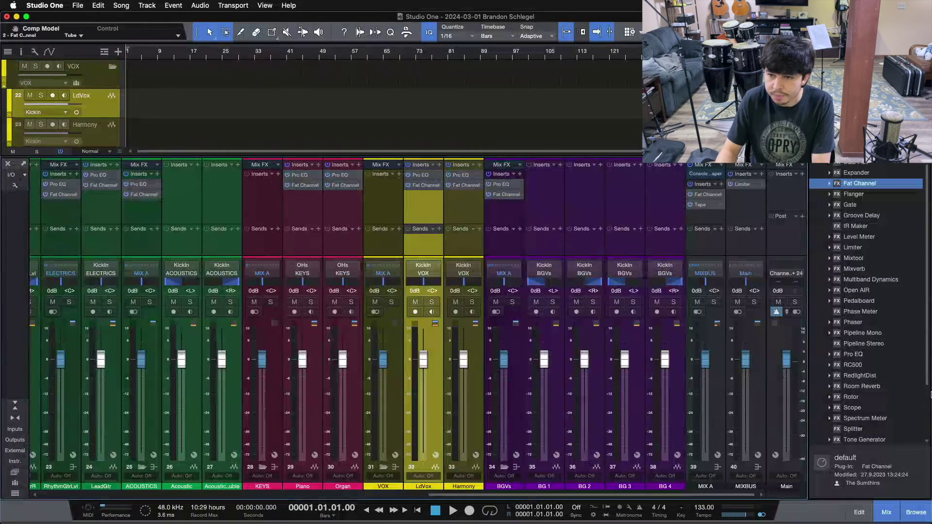
left_click_drag(869, 280, 430, 207)
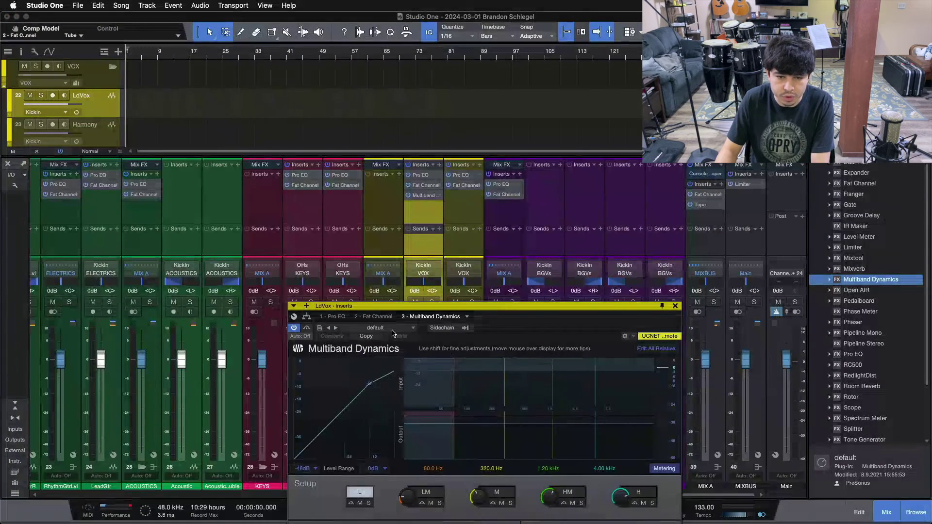
left_click(393, 329)
left_click(359, 356)
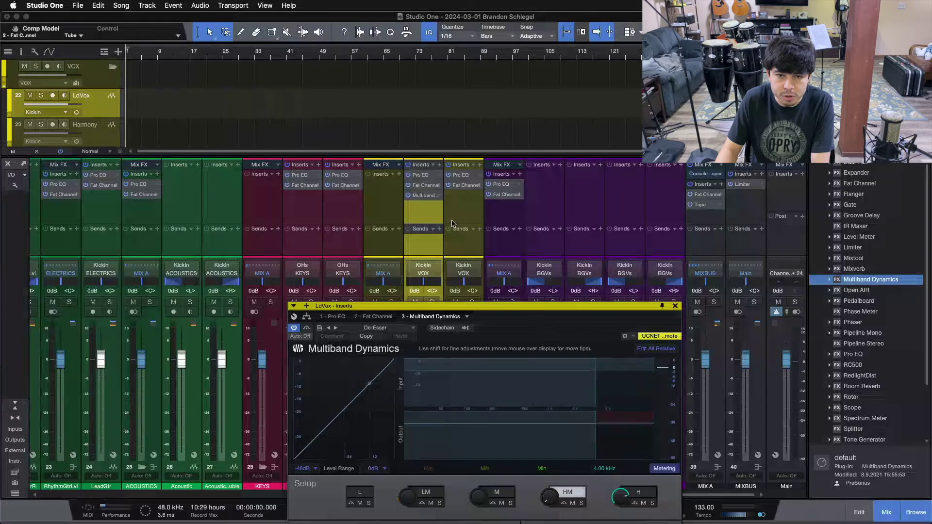
left_click_drag(425, 195, 474, 203)
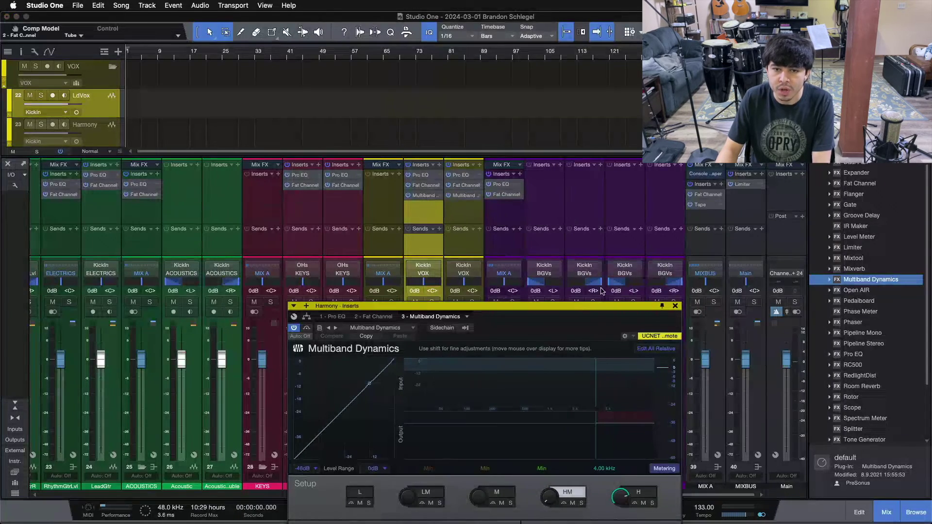
left_click(675, 306)
left_click(416, 247)
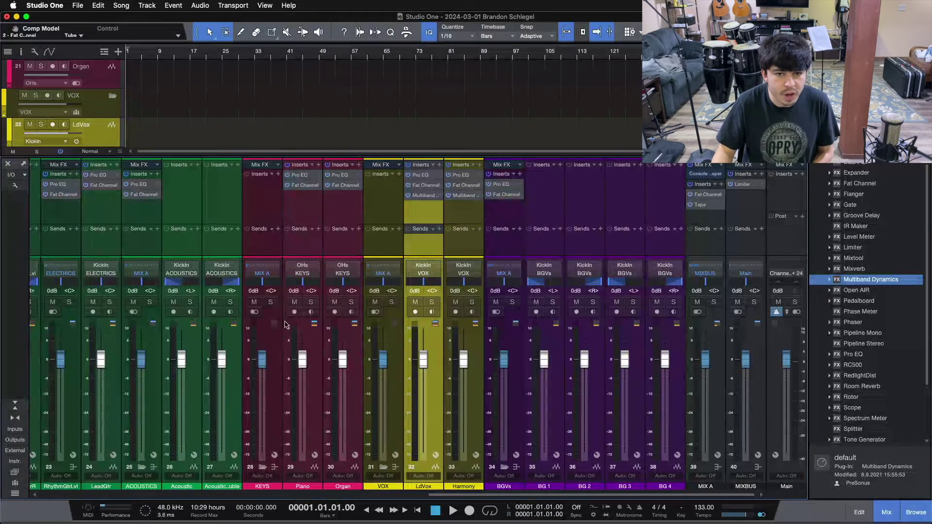
Save the song as a template titled MIX TEMP 3/1/24.
left_click(77, 4)
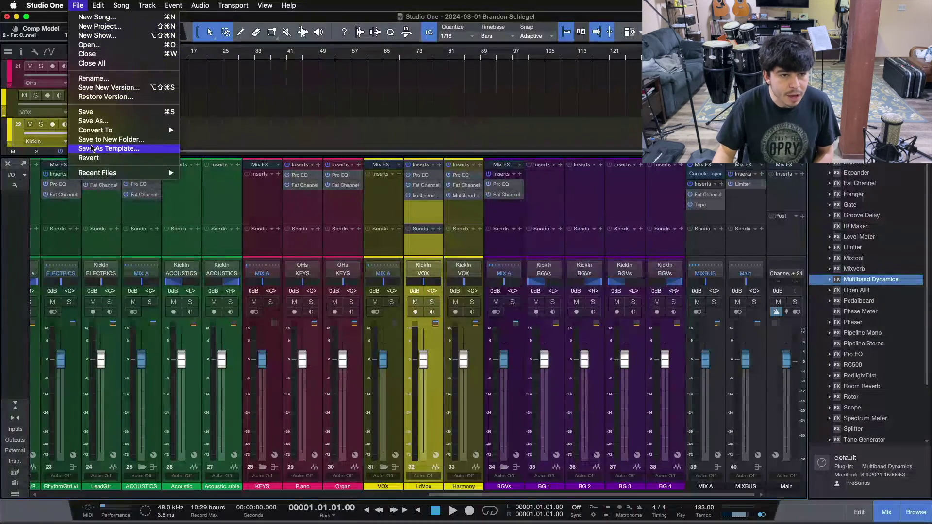
left_click(92, 148)
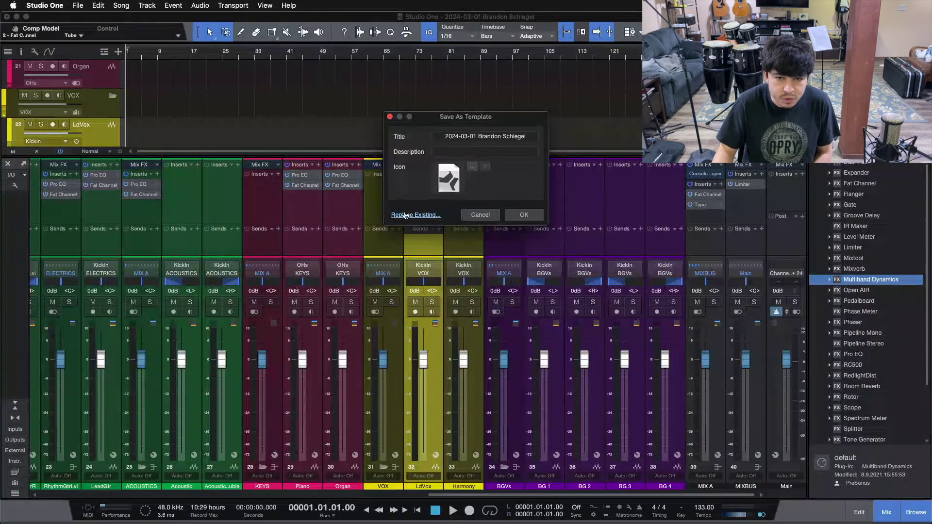
left_click(469, 139)
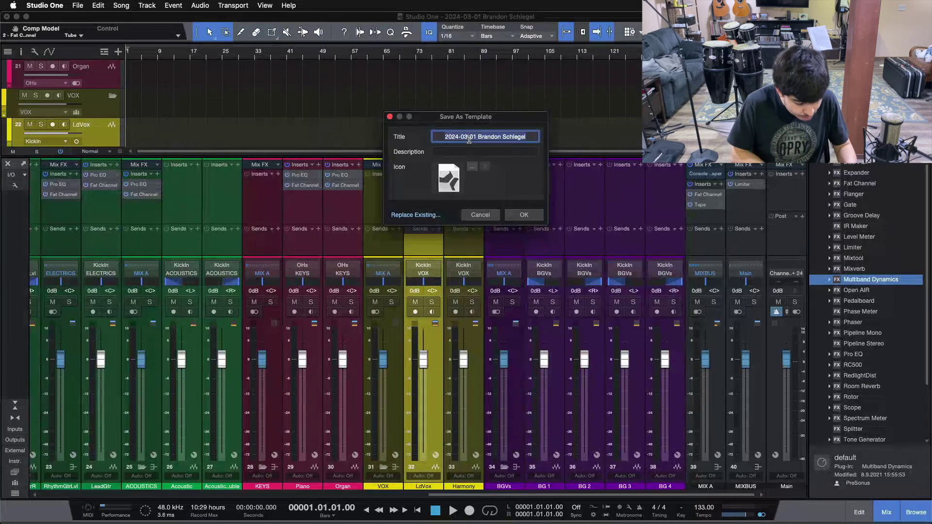
type("MIX TEMP")
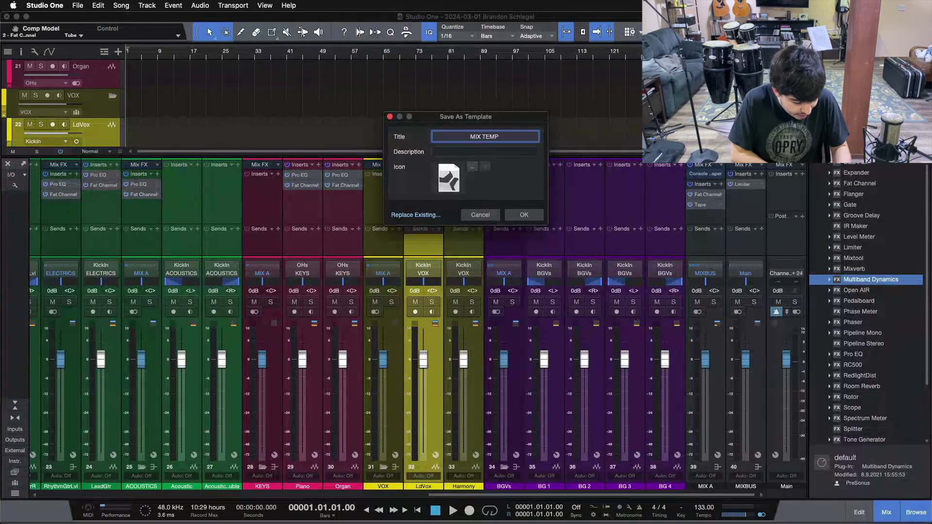
type("3/1")
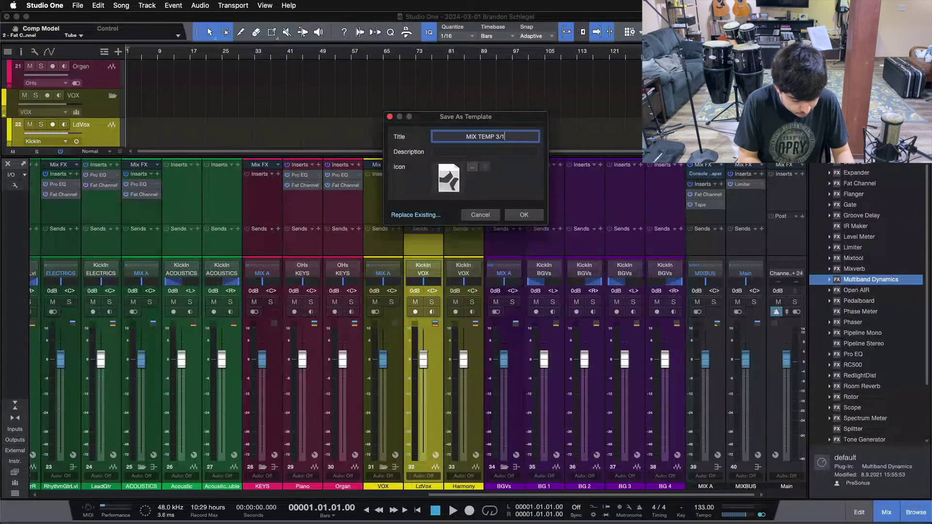
type("/24")
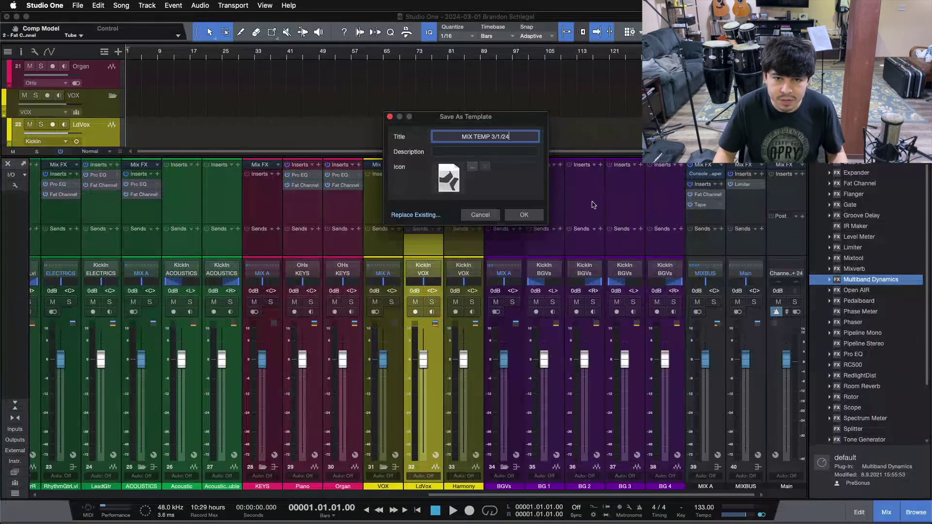
left_click(524, 215)
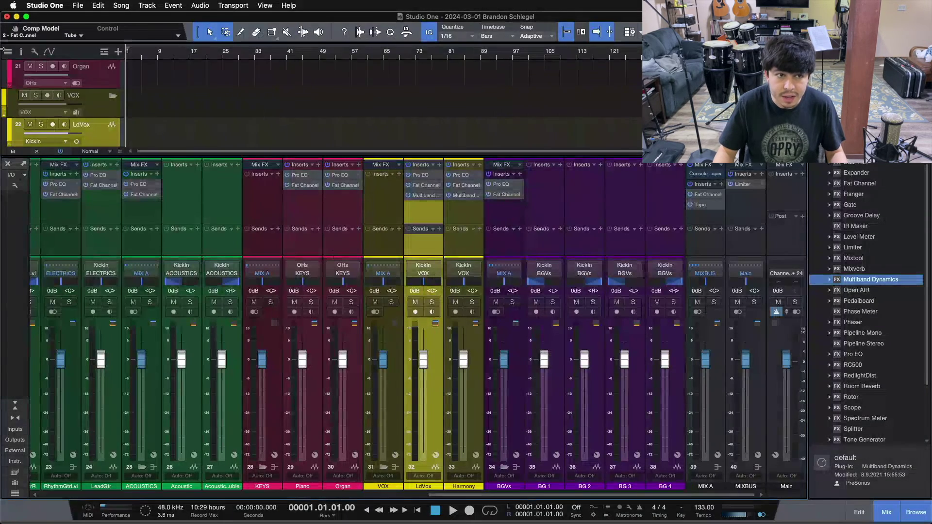
Look up MIX TEMP 3/1/24 among the user templates for a new song, without creating a song.
left_click(76, 5)
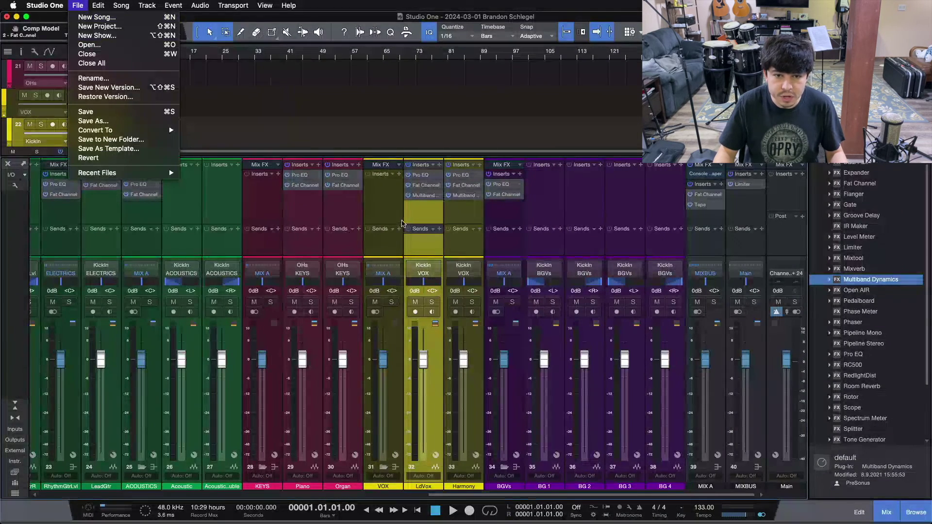
left_click(399, 217)
left_click(836, 32)
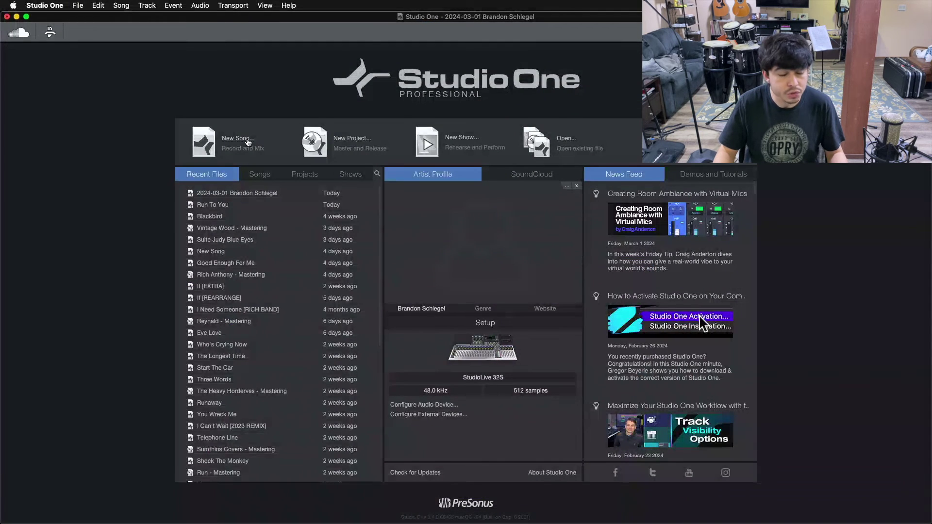
left_click(248, 142)
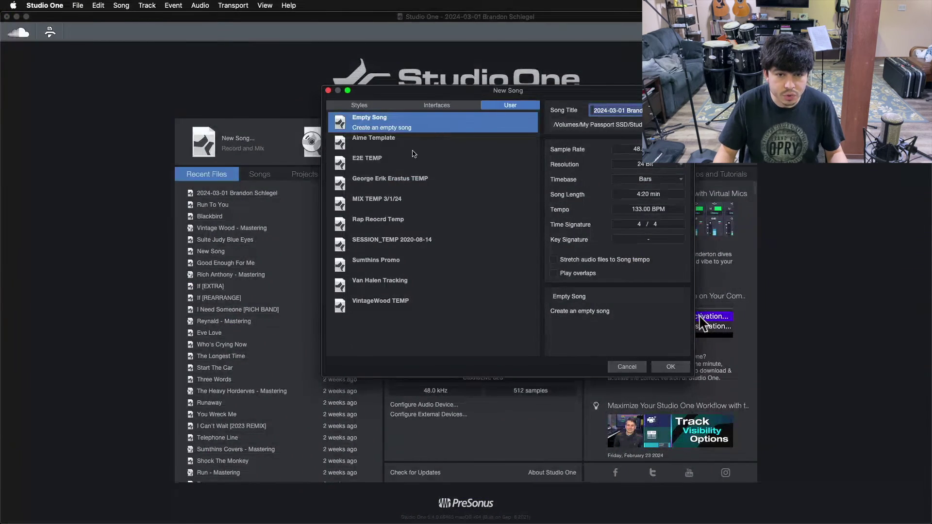
left_click(393, 199)
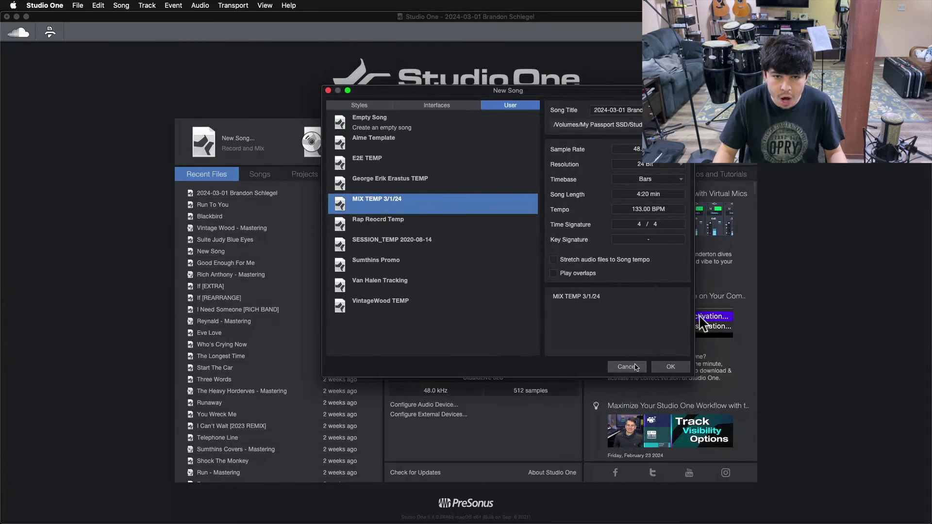
left_click(629, 367)
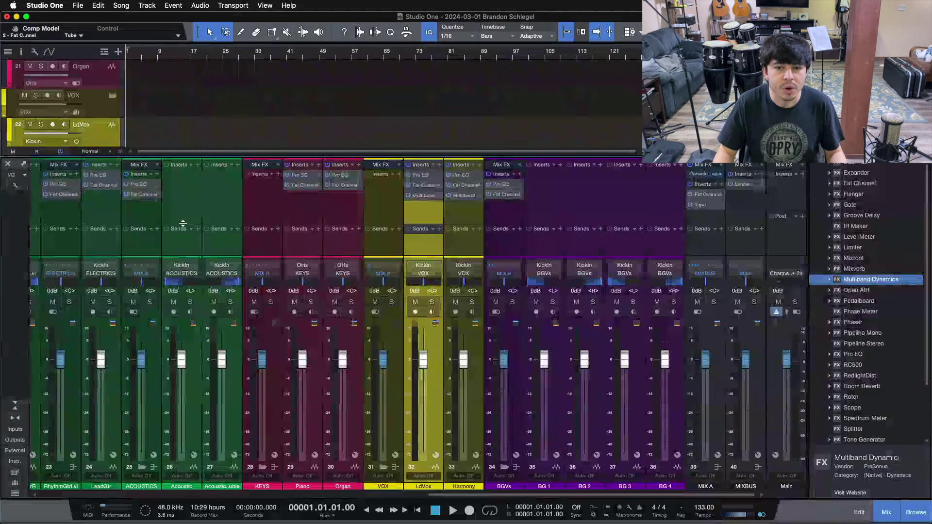
Review the finished template's channels and buses in the mixer and its tracks in the arrangement.
left_click_drag(614, 495, 67, 483)
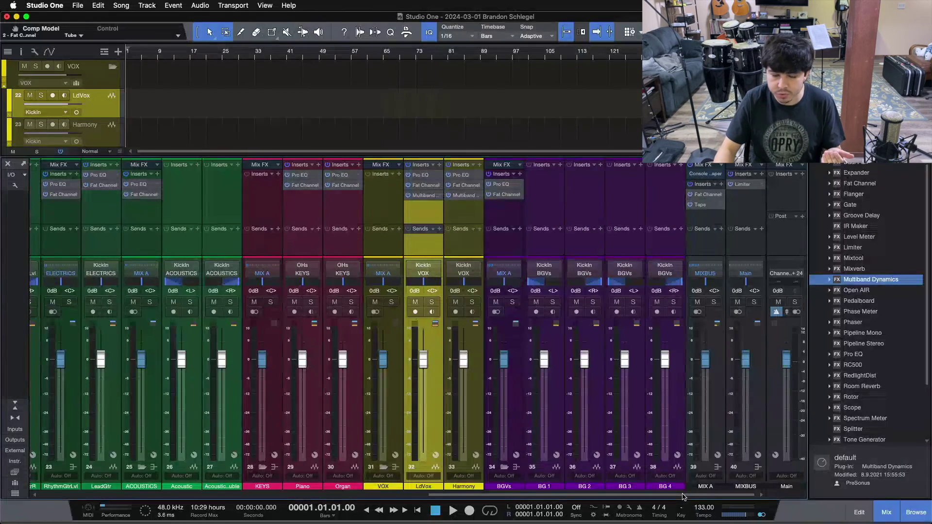
left_click_drag(683, 496, 82, 500)
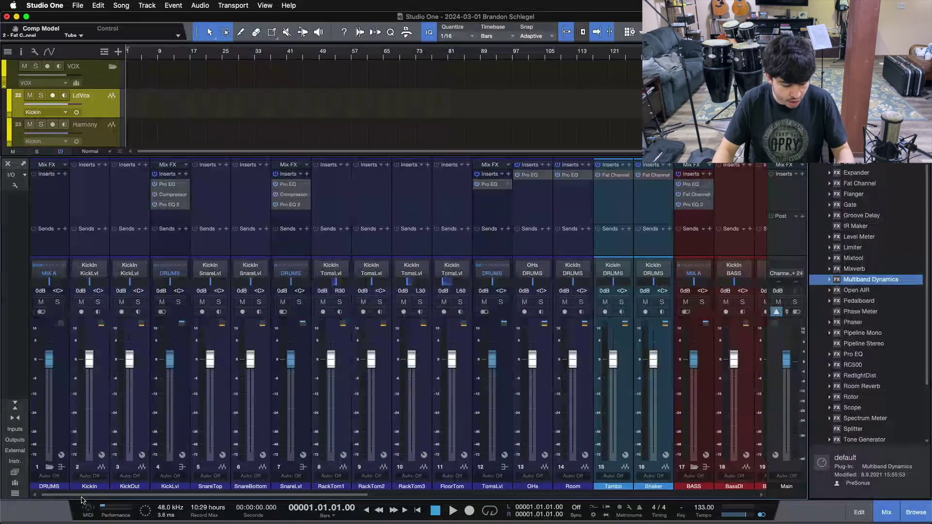
key("F3")
scroll(166, 381, "up", 10)
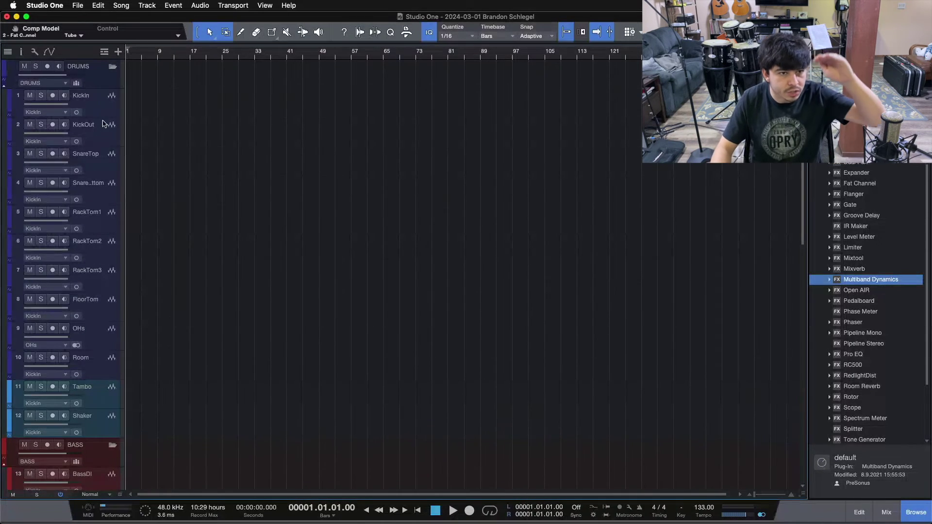
scroll(158, 323, "down", 10)
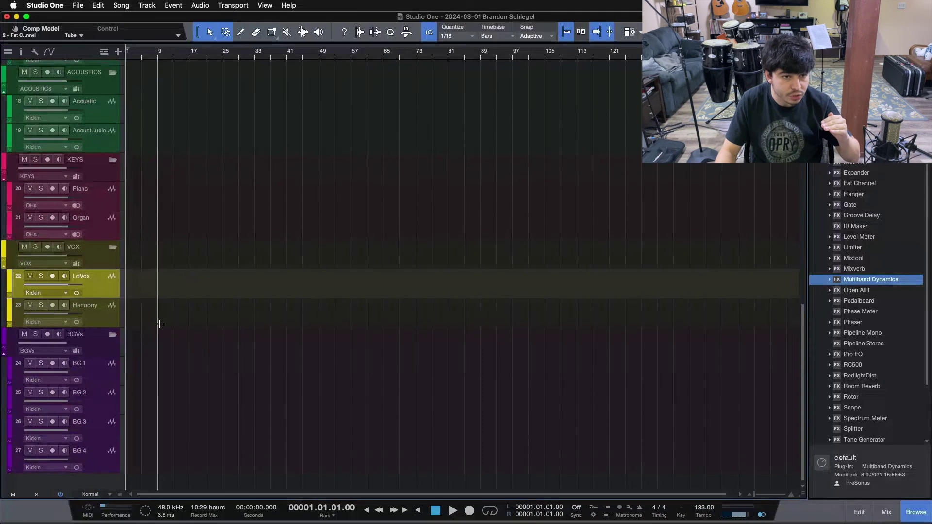
scroll(159, 323, "up", 10)
key("F3")
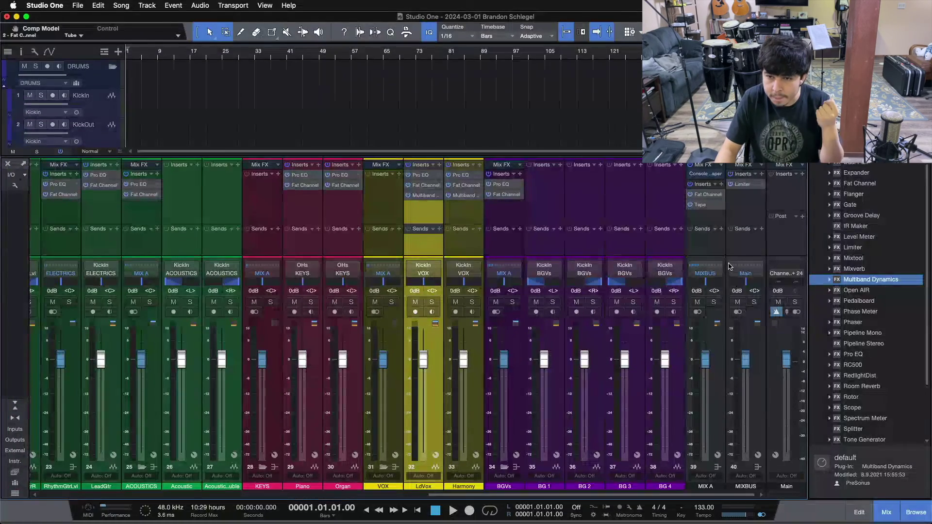
left_click_drag(660, 494, 633, 496)
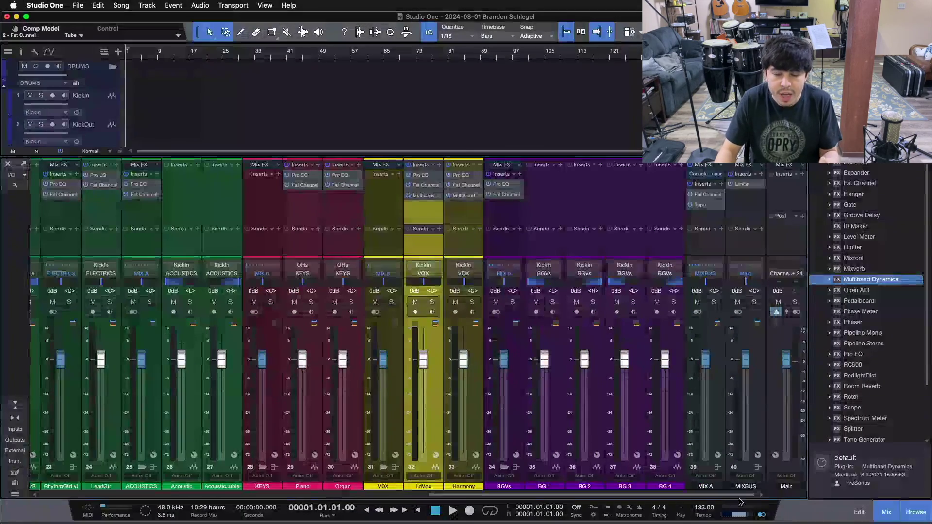